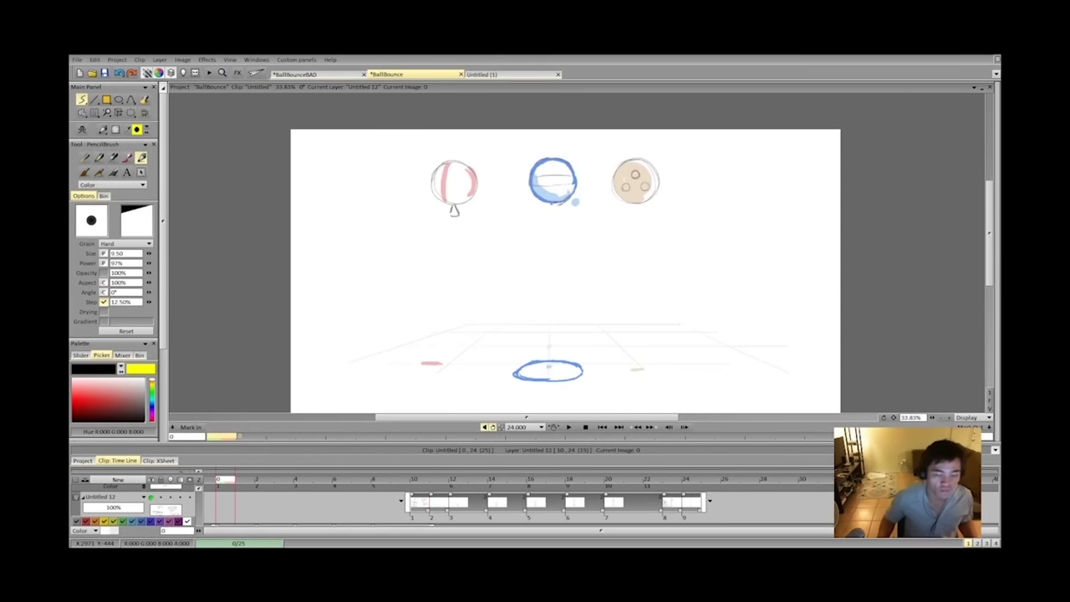
Play the ball bounce clip and open the 08-logan project to view its character magic animation.
{"action": "left_click", "coordinate": [574, 427]}
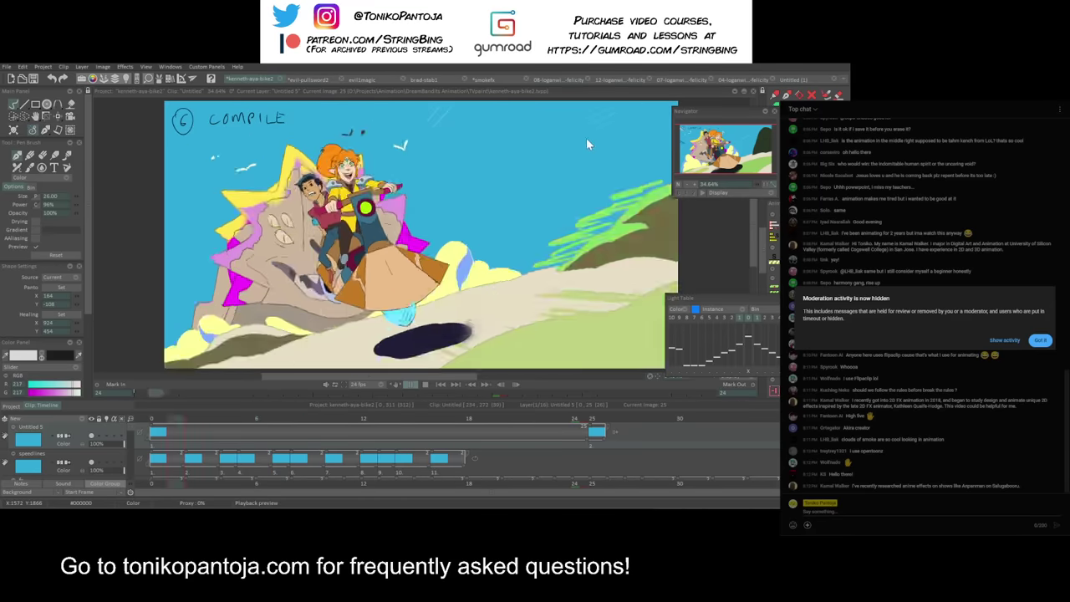
{"action": "left_click", "coordinate": [560, 80]}
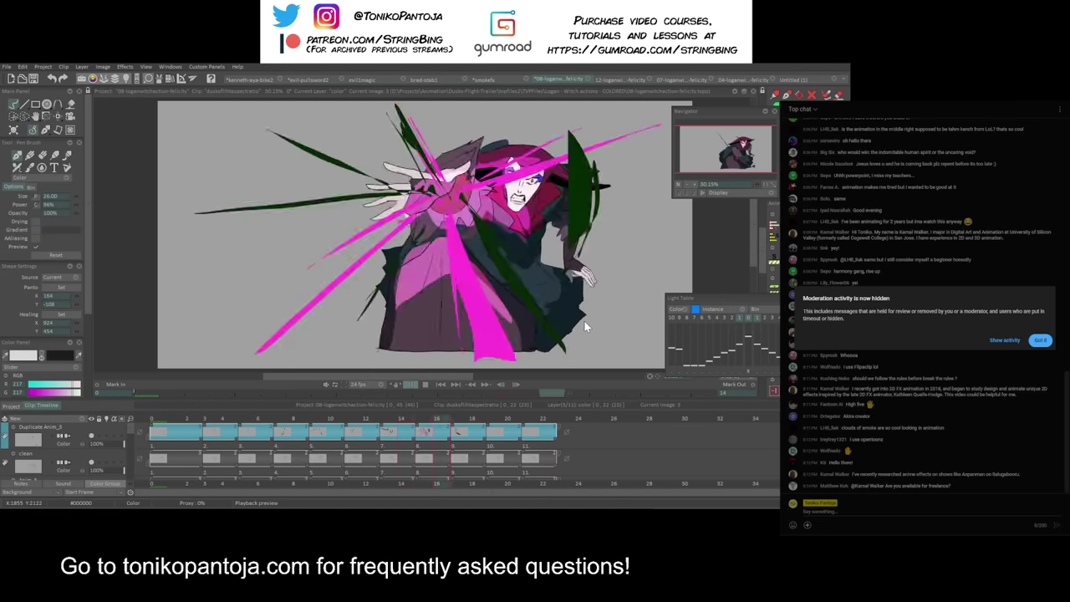
{"action": "key", "text": "ctrl+Tab"}
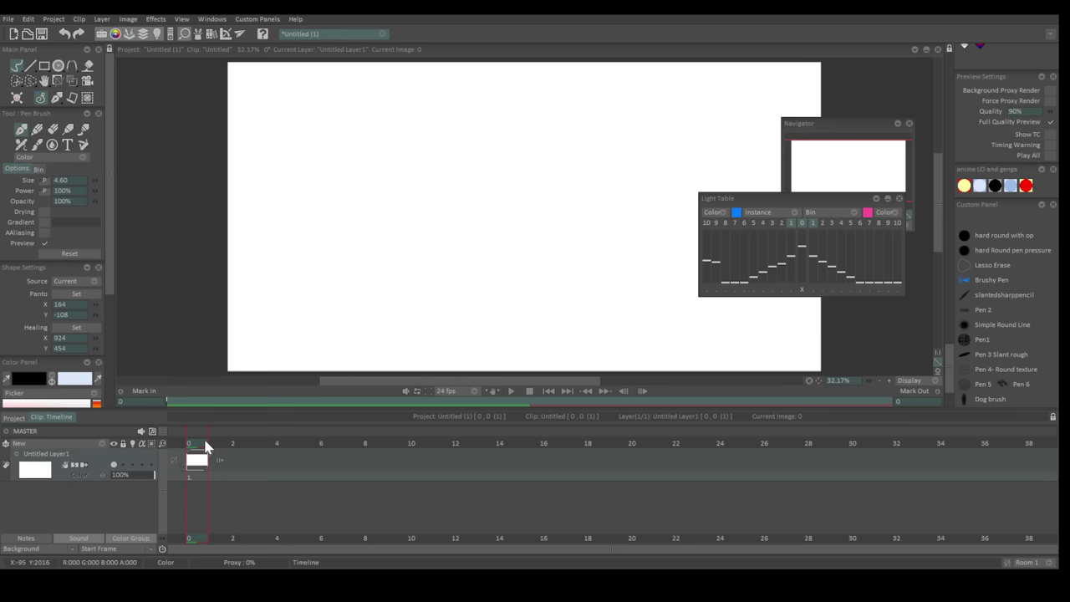
Add four blank frames to the empty layer of the untitled project, making a five-frame sequence.
{"action": "key", "text": "5"}
{"action": "key", "text": "5"}
{"action": "key", "text": "5"}
{"action": "key", "text": "5"}
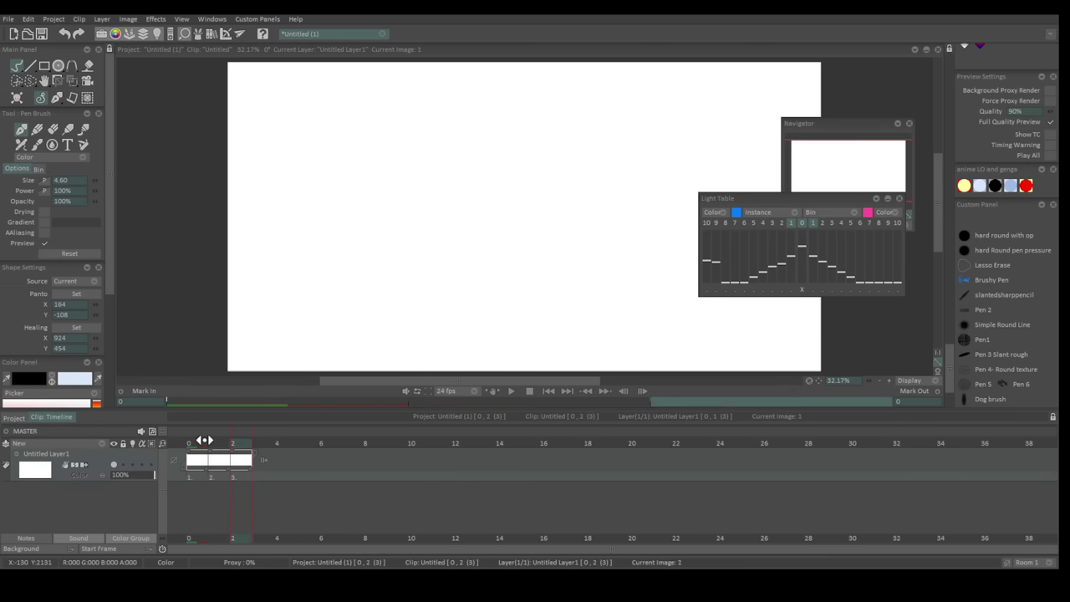
{"action": "key", "text": "Left"}
{"action": "key", "text": "Left"}
{"action": "key", "text": "Left"}
{"action": "key", "text": "Left"}
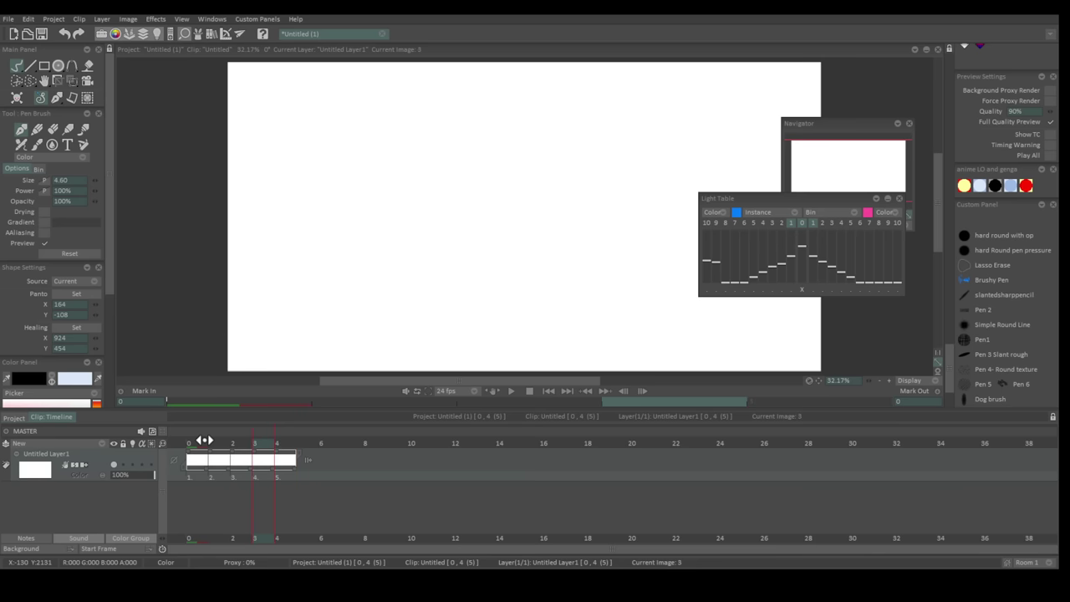
{"action": "key", "text": "Right"}
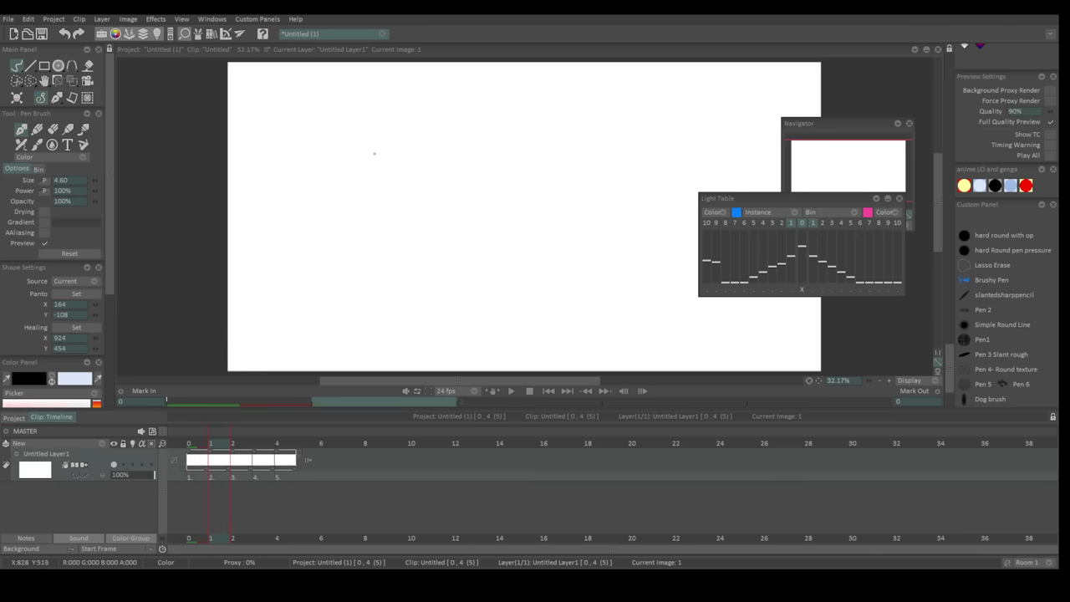
Draw a rough circle on each of the first three frames, shifting it slightly right and down each time.
{"action": "key", "text": "Right"}
{"action": "mouse_move", "coordinate": [381, 165]}
{"action": "left_mouse_down"}
{"action": "mouse_move", "coordinate": [432, 193]}
{"action": "mouse_move", "coordinate": [387, 162]}
{"action": "left_mouse_up"}
{"action": "key", "text": "Left"}
{"action": "key", "text": "Left"}
{"action": "key", "text": "Right"}
{"action": "key", "text": "Right"}
{"action": "key", "text": "Left"}
{"action": "key", "text": "Right"}
{"action": "key", "text": "Left"}
{"action": "key", "text": "Left"}
{"action": "key", "text": "Right"}
{"action": "key", "text": "Left"}
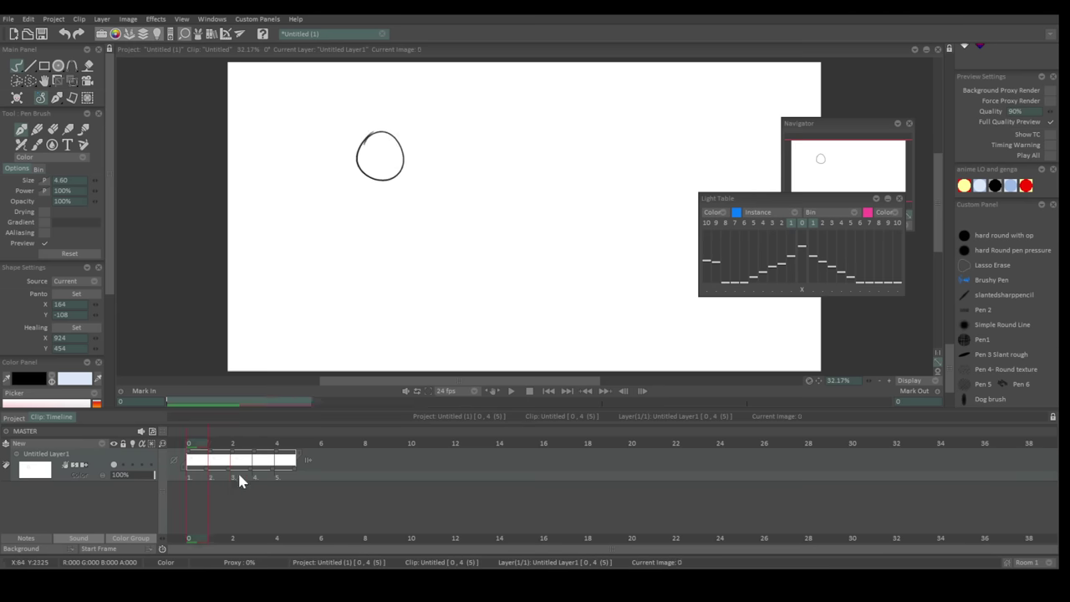
Extend the exposures of the circle drawings, holding the first two for two frames each and the third for three.
{"action": "key", "text": "Right"}
{"action": "left_click_drag", "start_coordinate": [207, 470], "coordinate": [262, 469]}
{"action": "key", "text": "Right"}
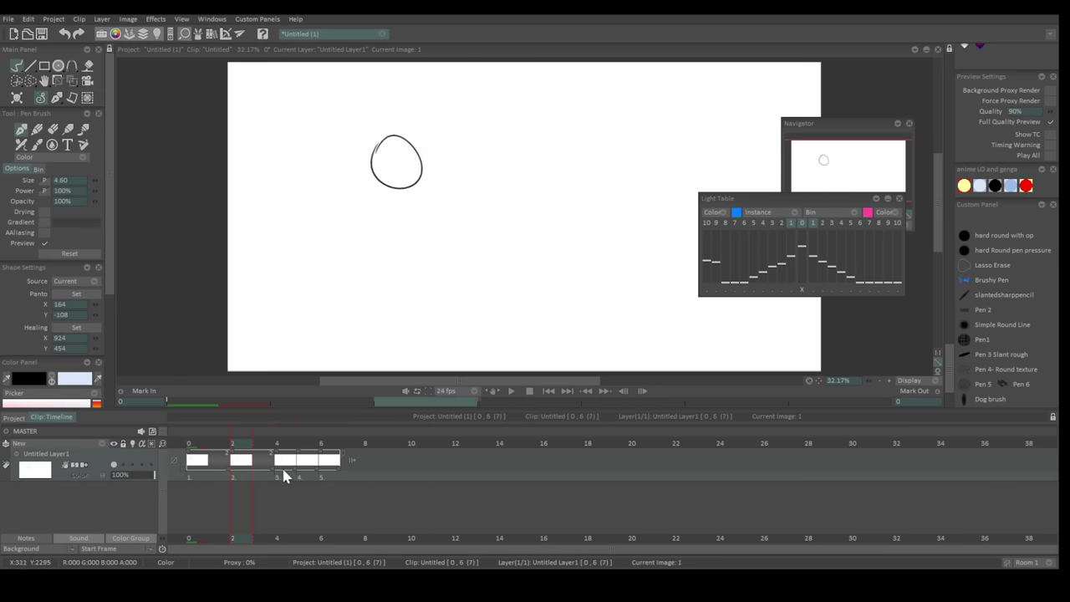
{"action": "key", "text": "Right"}
{"action": "key", "text": "Right"}
{"action": "key", "text": "Left"}
{"action": "key", "text": "Left"}
{"action": "left_click", "coordinate": [289, 474]}
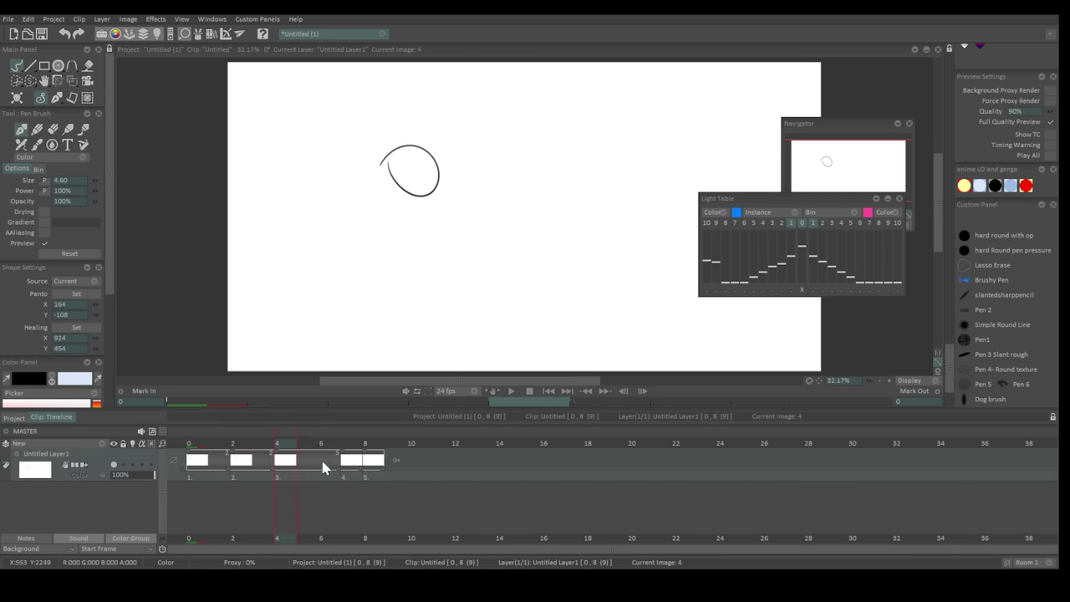
{"action": "left_click", "coordinate": [351, 464]}
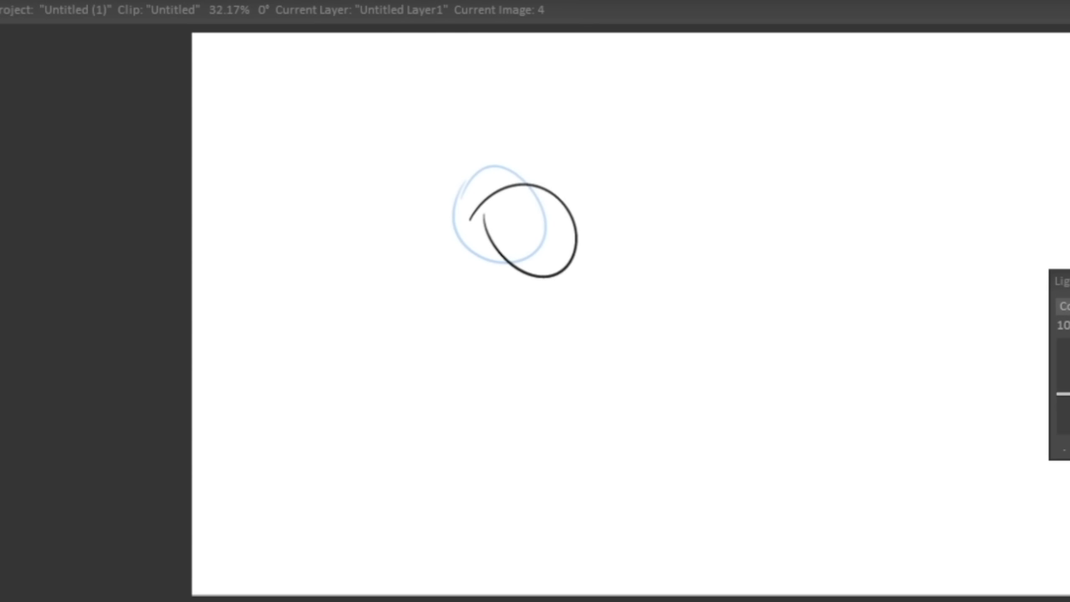
Flip between the circle drawings with the light table on to examine their spacing.
{"action": "key", "text": "Left"}
{"action": "key", "text": "Left"}
{"action": "key", "text": "Right"}
{"action": "key", "text": "Right"}
{"action": "key", "text": "Right"}
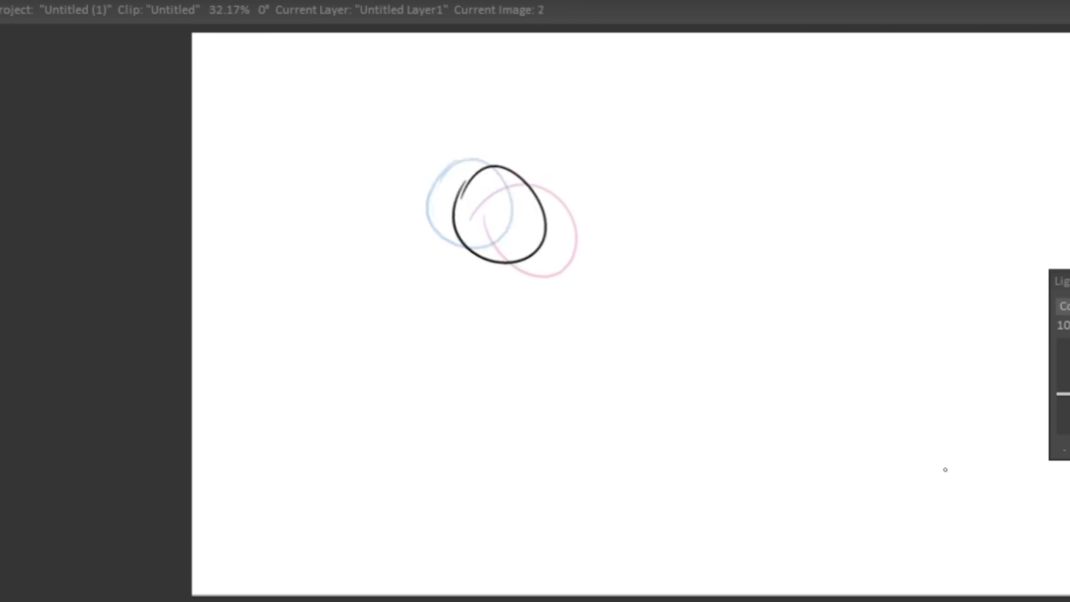
{"action": "key", "text": "Left"}
{"action": "key", "text": "Left"}
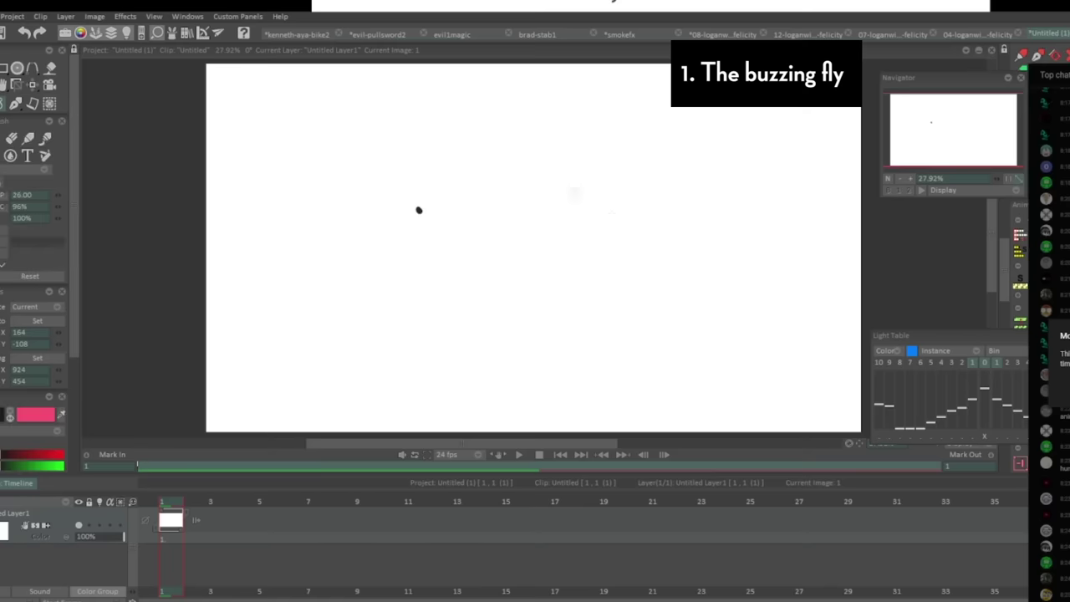
Add a second frame after the fly dot and set the light table to show three previous frames and one following.
{"action": "key", "text": "Insert"}
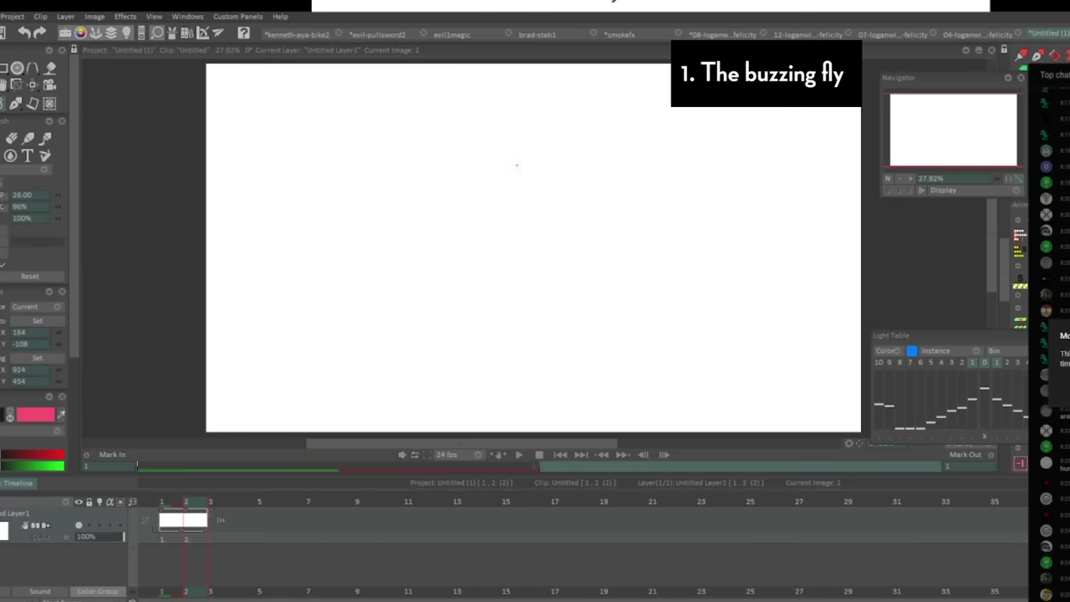
{"action": "key", "text": "Left"}
{"action": "key", "text": "Right"}
{"action": "left_click", "coordinate": [99, 526]}
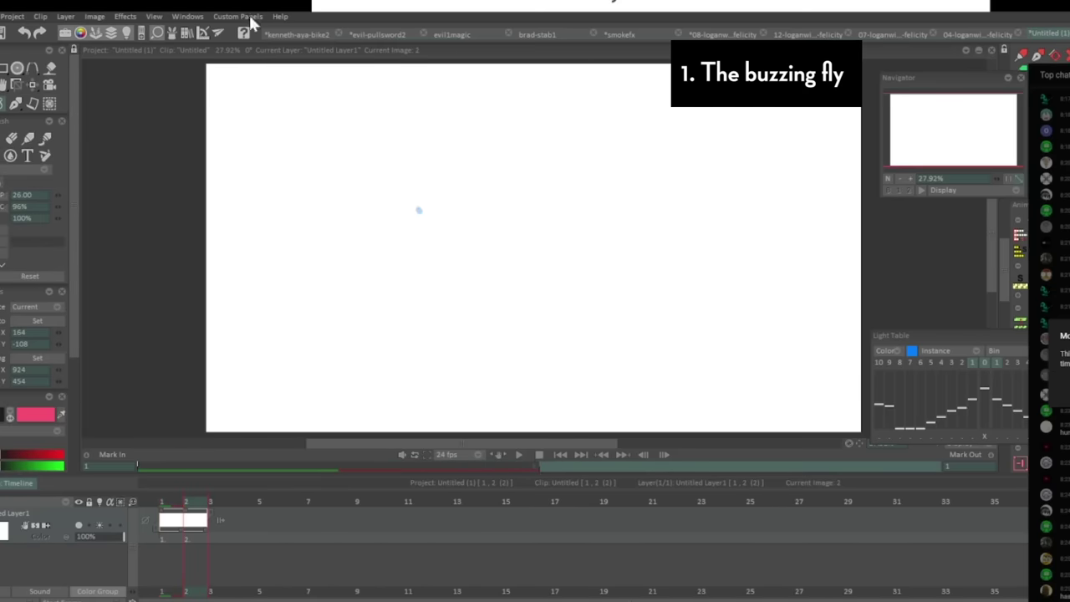
{"action": "left_click_drag", "start_coordinate": [955, 335], "coordinate": [850, 220]}
{"action": "left_click_drag", "start_coordinate": [856, 247], "coordinate": [845, 248]}
{"action": "key", "text": "Left"}
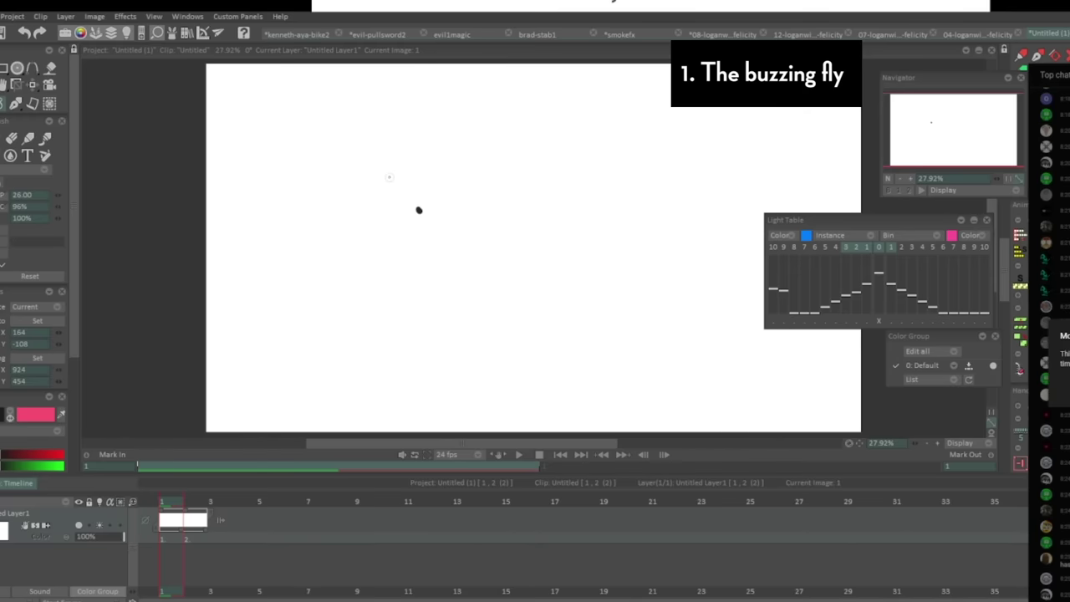
Draw the fly as a dot on frames 2 to 4, each placed slightly right of and below the previous one.
{"action": "key", "text": "Right"}
{"action": "left_click", "coordinate": [422, 214]}
{"action": "key", "text": "Insert"}
{"action": "key", "text": "Left"}
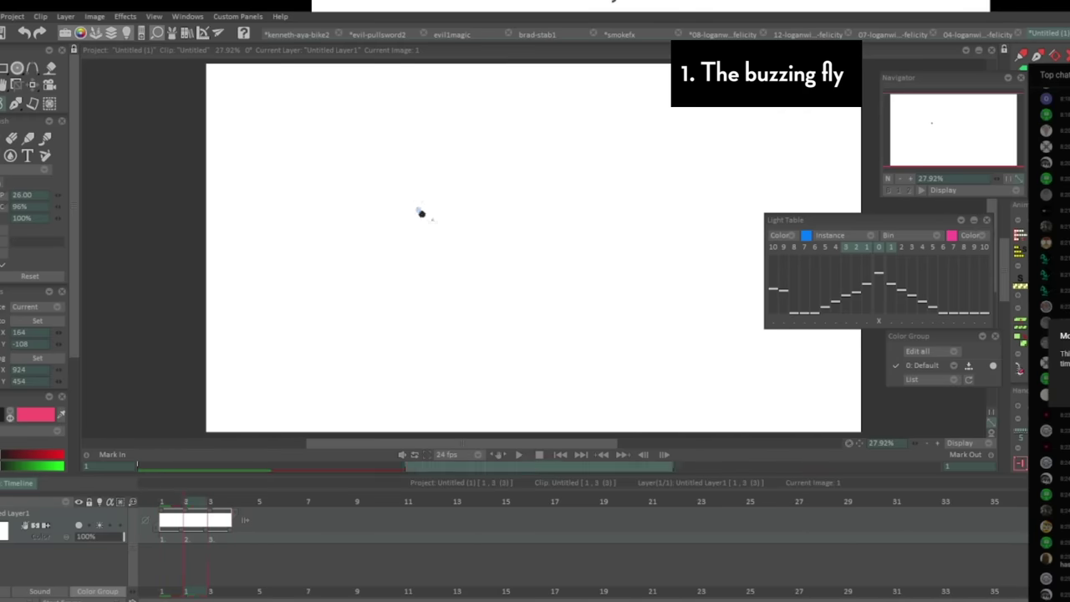
{"action": "key", "text": "Right"}
{"action": "left_click", "coordinate": [425, 216]}
{"action": "key", "text": "Insert"}
{"action": "key", "text": "Left"}
{"action": "key", "text": "Left"}
{"action": "key", "text": "Right"}
{"action": "key", "text": "Right"}
{"action": "left_click", "coordinate": [431, 218]}
Place the fly dot on frames 5 and 6, curving its path gently upward to the right.
{"action": "key", "text": "Insert"}
{"action": "key", "text": "Left"}
{"action": "key", "text": "Left"}
{"action": "key", "text": "Left"}
{"action": "key", "text": "Right"}
{"action": "key", "text": "Right"}
{"action": "key", "text": "Right"}
{"action": "left_click", "coordinate": [437, 217]}
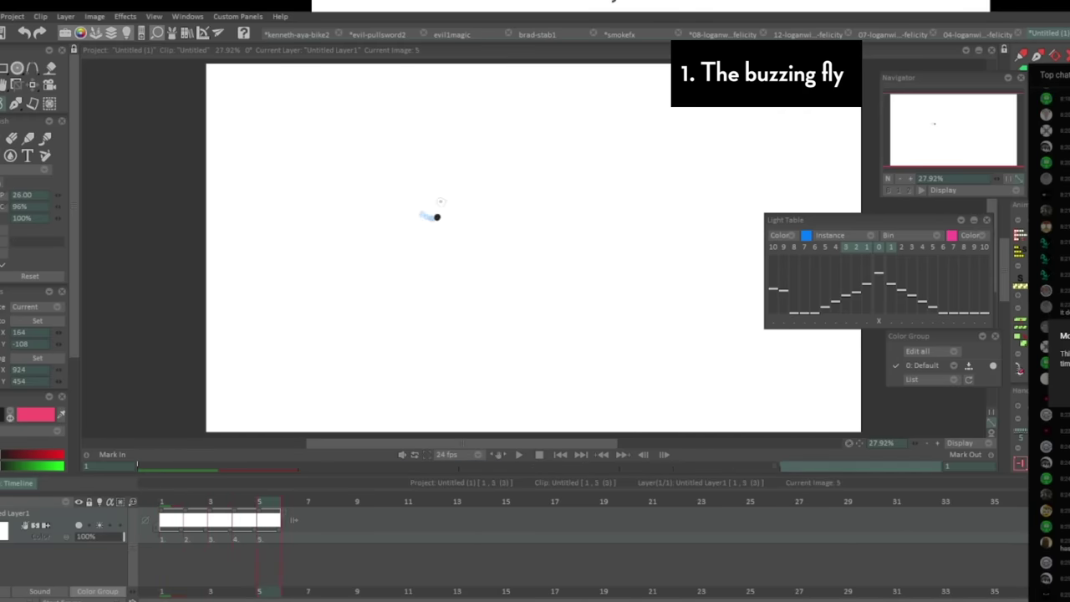
{"action": "key", "text": "Insert"}
{"action": "key", "text": "Left"}
{"action": "key", "text": "Left"}
{"action": "left_click", "coordinate": [443, 213]}
Add fly dots on frames 7 to 9 with widening spacing, rising toward the canvas's upper middle.
{"action": "key", "text": "period"}
{"action": "left_click", "coordinate": [461, 205]}
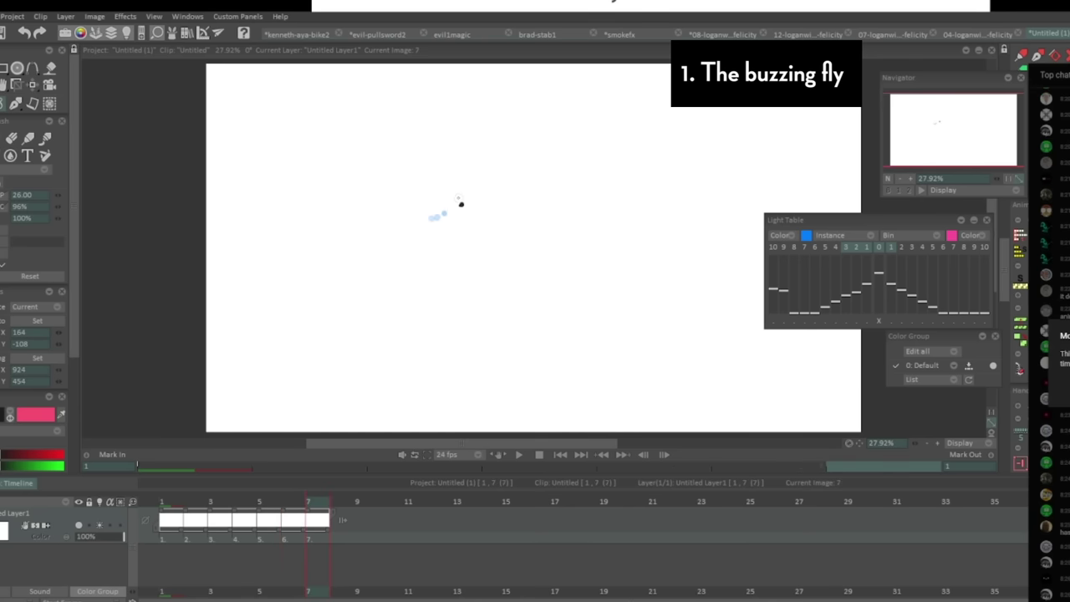
{"action": "key", "text": "period"}
{"action": "left_click", "coordinate": [500, 190]}
{"action": "key", "text": "period"}
{"action": "left_click", "coordinate": [540, 182]}
{"action": "key", "text": "period"}
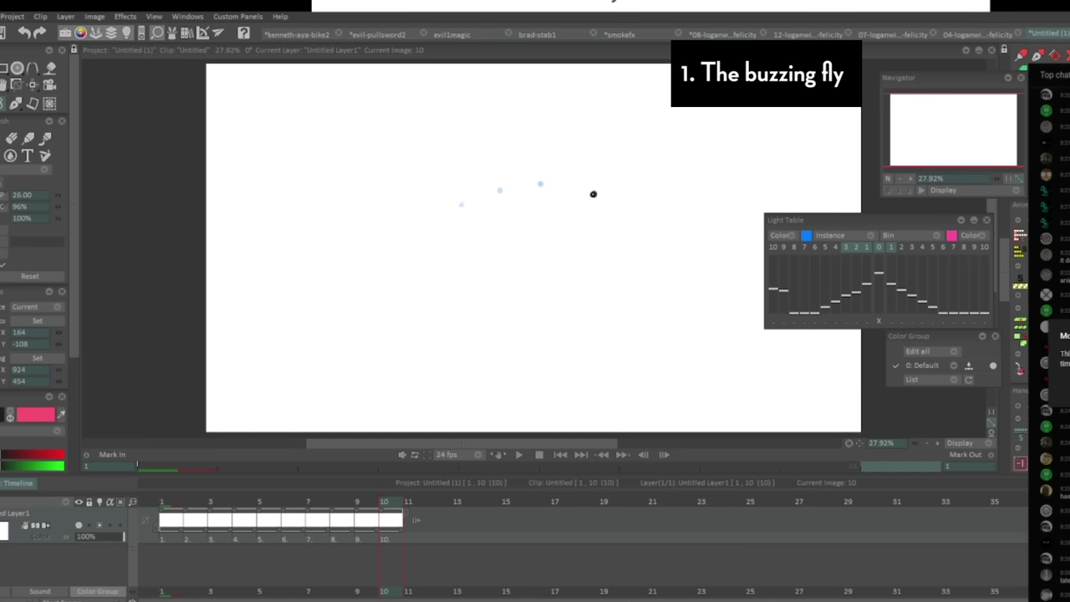
Continue the fly's path with dots on frames 10 to 14, arcing down on the right of the canvas.
{"action": "left_click", "coordinate": [593, 194]}
{"action": "key", "text": "period"}
{"action": "left_click", "coordinate": [639, 222]}
{"action": "key", "text": "period"}
{"action": "left_click", "coordinate": [664, 248]}
{"action": "key", "text": "period"}
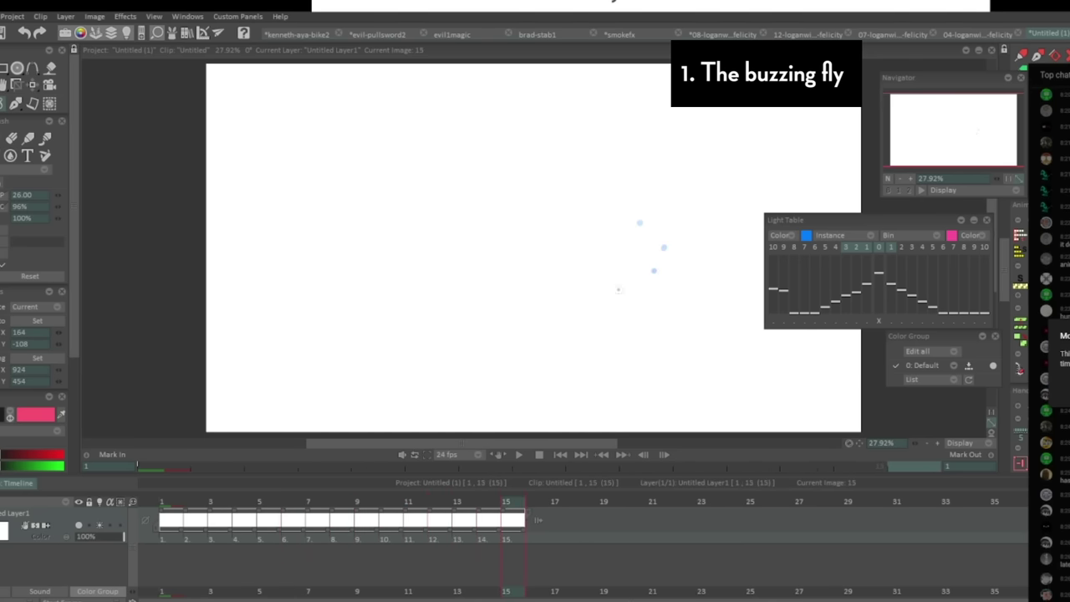
Draw the fly dots on frames 15 to 23, looping back left and upward toward the canvas center.
{"action": "left_click", "coordinate": [599, 289]}
{"action": "key", "text": "period"}
{"action": "left_click", "coordinate": [576, 273]}
{"action": "key", "text": "period"}
{"action": "left_click", "coordinate": [557, 240]}
{"action": "key", "text": "period"}
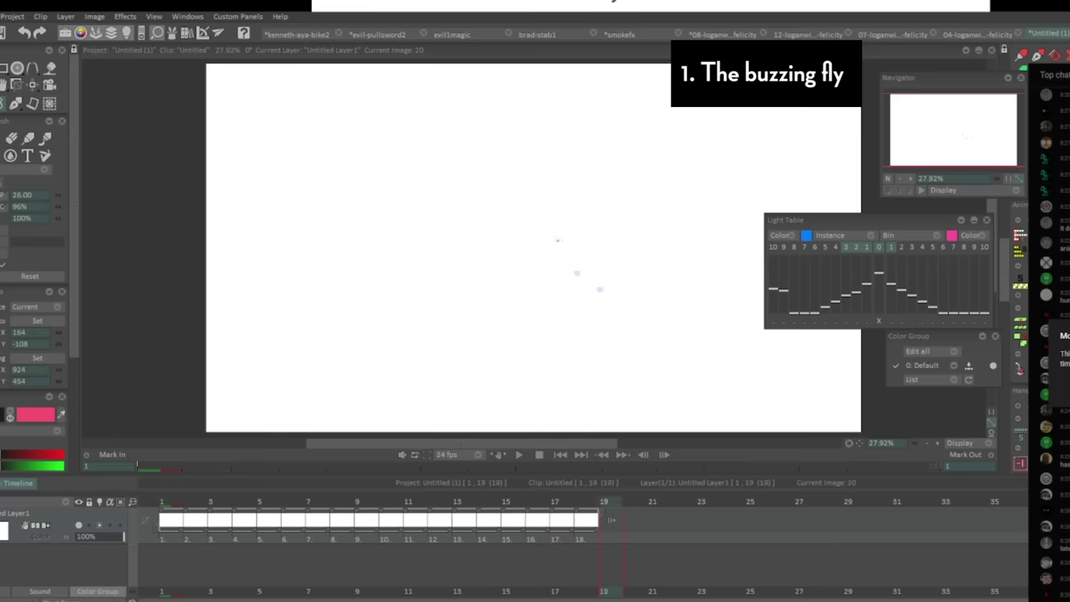
{"action": "key", "text": "period"}
{"action": "left_click", "coordinate": [538, 224]}
{"action": "key", "text": "period"}
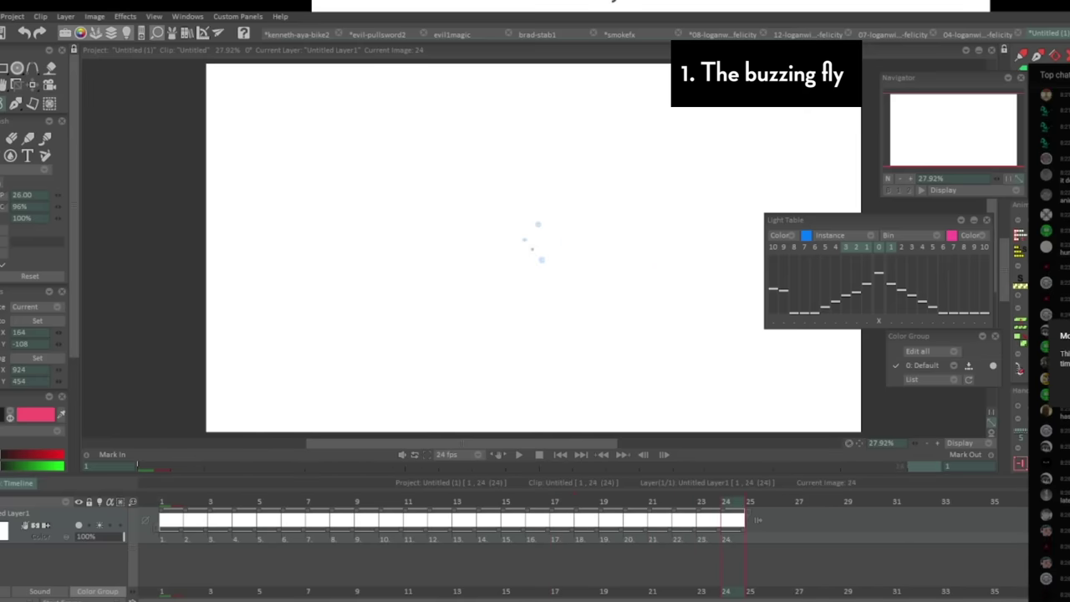
Place fly dots on frames 24 to 27, alternating up and down while drifting left for an erratic buzz.
{"action": "left_click", "coordinate": [537, 246]}
{"action": "key", "text": "period"}
{"action": "left_click", "coordinate": [520, 272]}
{"action": "key", "text": "period"}
{"action": "left_click", "coordinate": [511, 234]}
{"action": "key", "text": "period"}
{"action": "left_click", "coordinate": [503, 267]}
{"action": "key", "text": "period"}
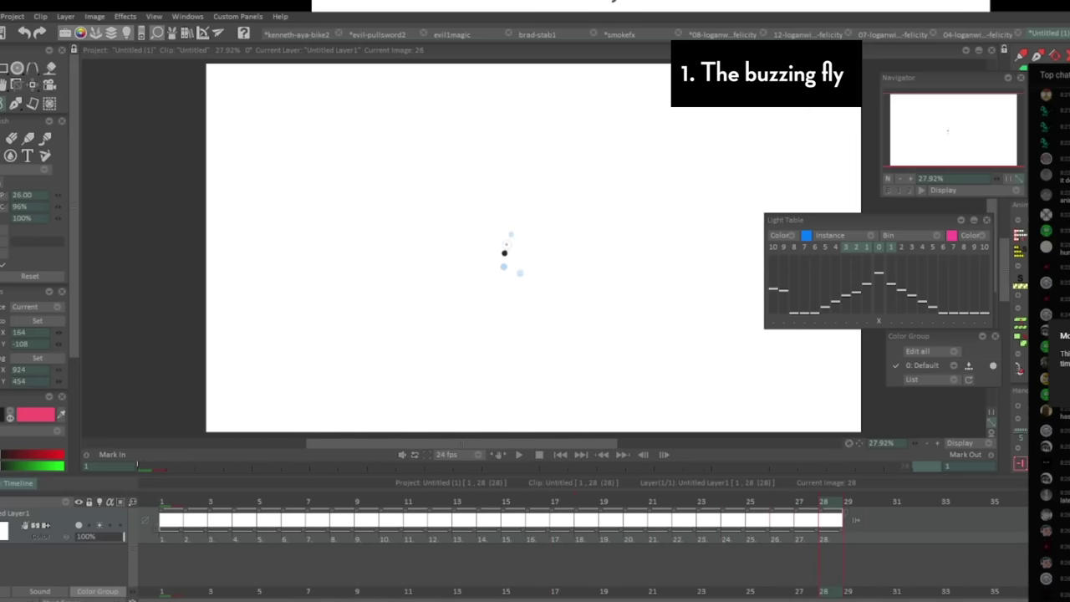
Add fly dots on frames 28 to 35, drifting down-left and curving upward, and play back the animation.
{"action": "key", "text": "period"}
{"action": "left_click", "coordinate": [493, 261]}
{"action": "key", "text": "period"}
{"action": "left_click", "coordinate": [482, 266]}
{"action": "key", "text": "period"}
{"action": "left_click", "coordinate": [472, 271]}
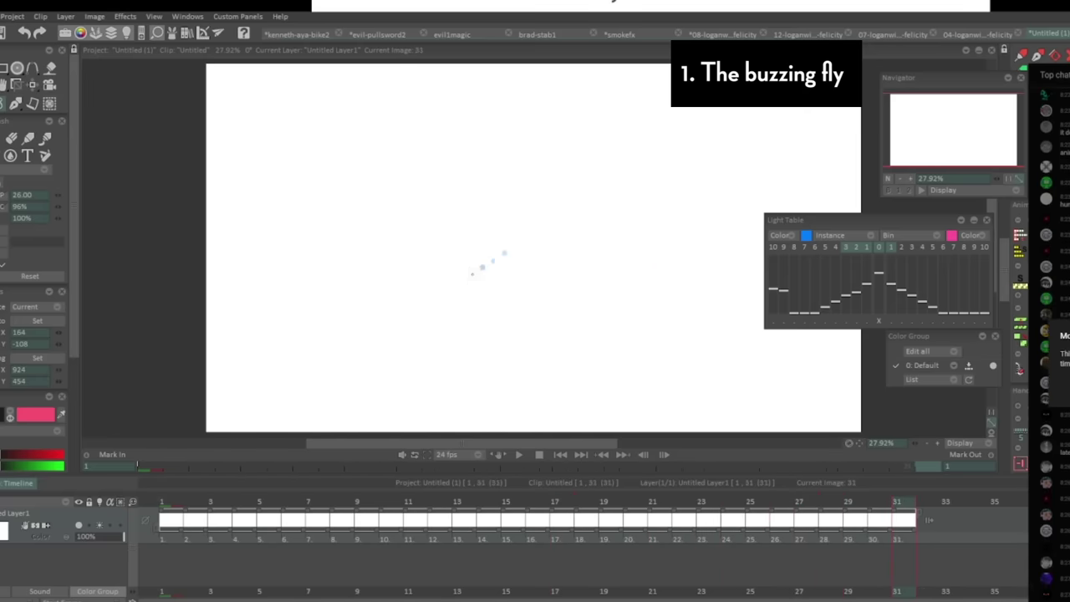
{"action": "key", "text": "period"}
{"action": "left_click", "coordinate": [429, 259]}
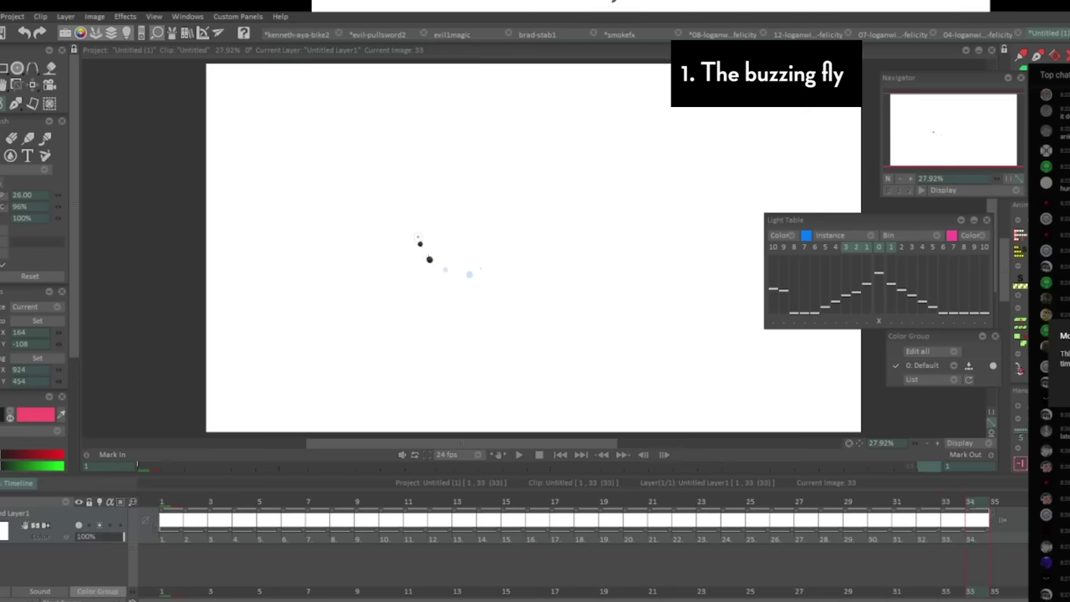
{"action": "key", "text": "period"}
{"action": "left_click", "coordinate": [420, 239]}
{"action": "left_click", "coordinate": [512, 453]}
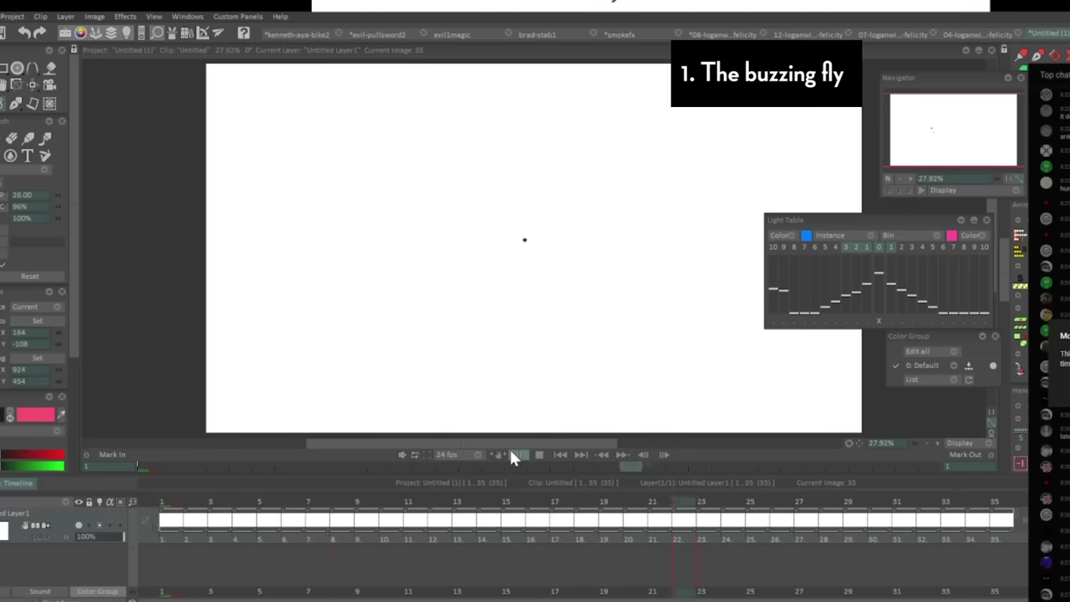
Continue the fly on frames 36 to 42, sweeping it quickly down to the right with elongated smear strokes.
{"action": "key", "text": "period"}
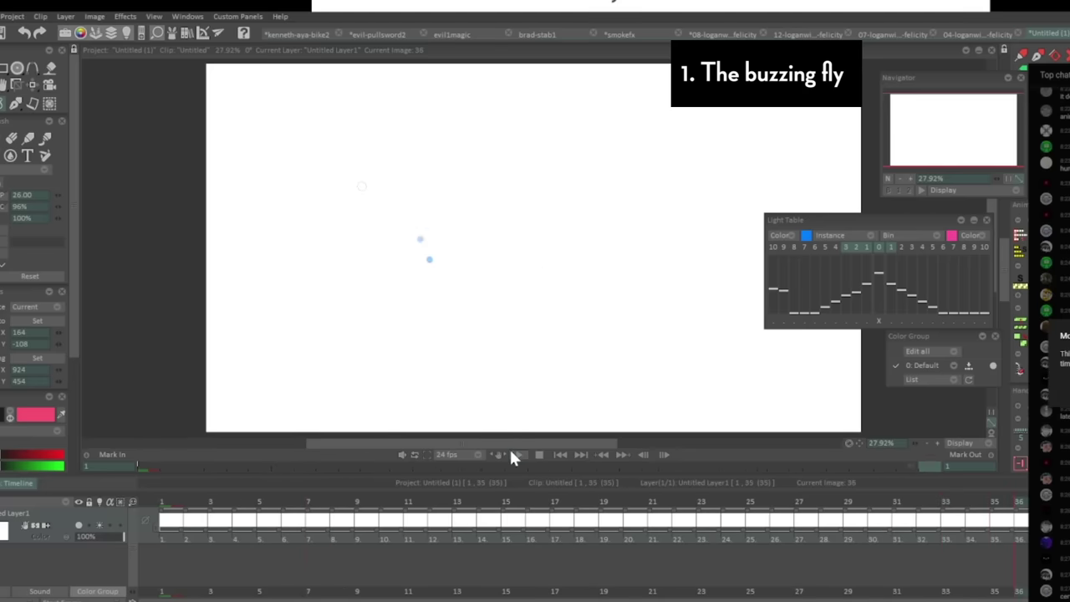
{"action": "key", "text": "period"}
{"action": "left_click", "coordinate": [455, 227]}
{"action": "key", "text": "period"}
{"action": "left_click_drag", "start_coordinate": [496, 254], "coordinate": [548, 277]}
{"action": "key", "text": "Right"}
{"action": "left_click_drag", "start_coordinate": [488, 251], "coordinate": [616, 301]}
{"action": "key", "text": "Right"}
Draw closely spaced fly dots on frames 43 to 48, rising to the right out of the smear.
{"action": "key", "text": "Right"}
{"action": "left_click", "coordinate": [629, 295]}
{"action": "key", "text": "Right"}
{"action": "key", "text": "Right"}
{"action": "left_click", "coordinate": [646, 279]}
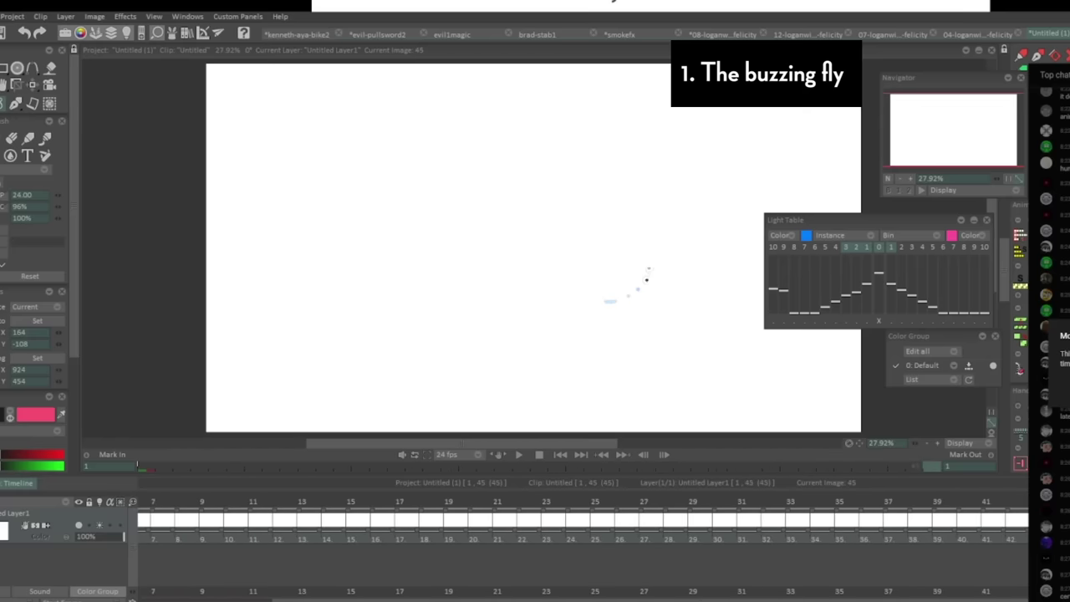
{"action": "key", "text": "Right"}
{"action": "left_click", "coordinate": [659, 257]}
{"action": "key", "text": "Right"}
{"action": "left_click", "coordinate": [668, 243]}
{"action": "key", "text": "Right"}
Flip through the last frames and play back the full 48-frame fly animation.
{"action": "key", "text": "Left"}
{"action": "key", "text": "Left"}
{"action": "key", "text": "Left"}
{"action": "left_click", "coordinate": [522, 452]}
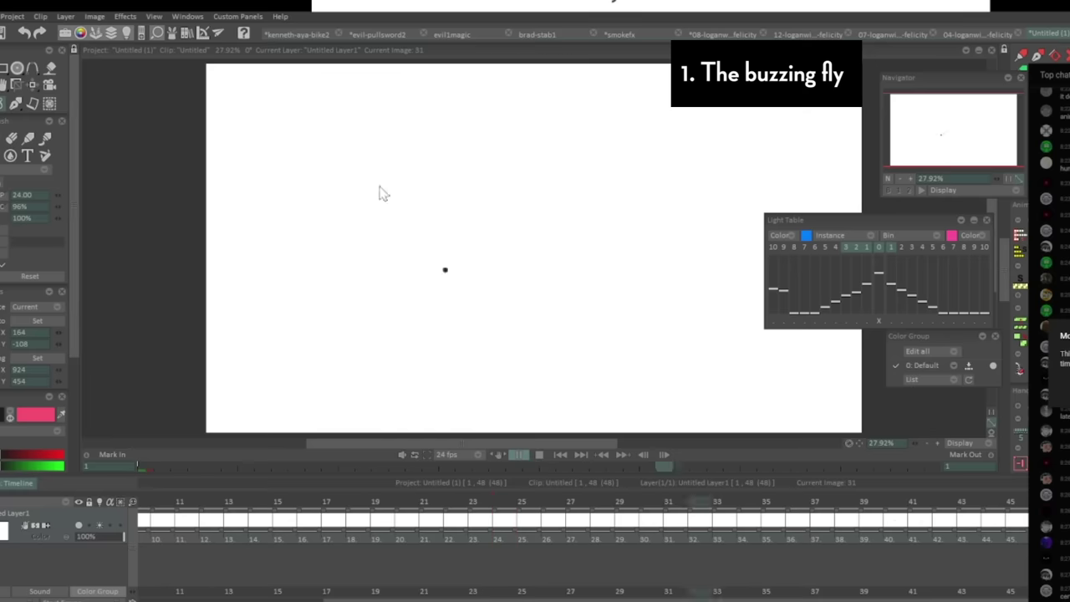
{"action": "left_click", "coordinate": [519, 455]}
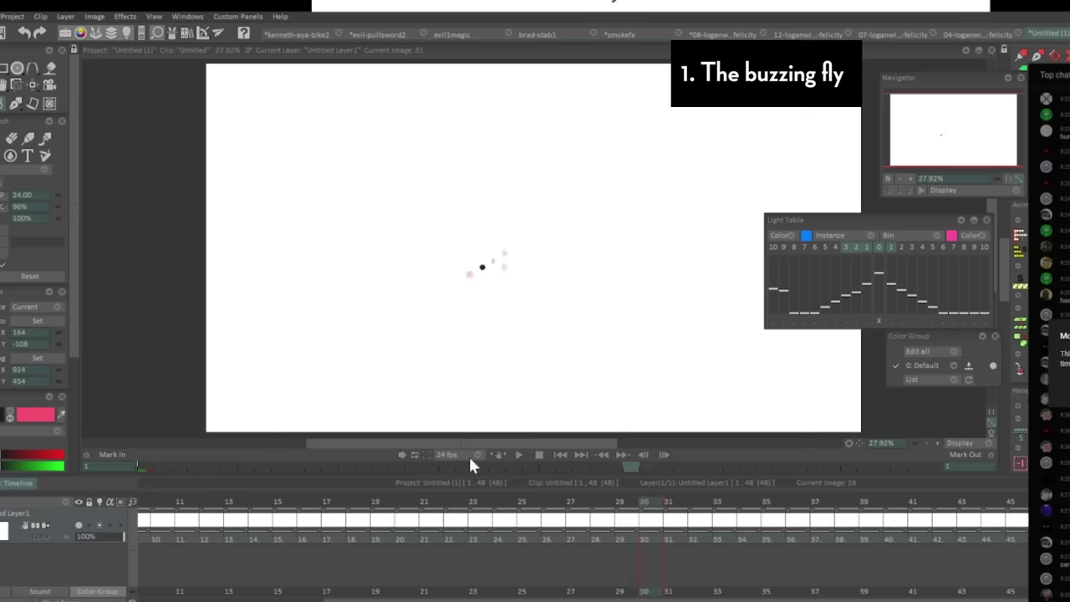
Return to the opening frames of the fly animation and set the pen brush size to 6.50.
{"action": "key", "text": "Left"}
{"action": "key", "text": "Left"}
{"action": "key", "text": "Left"}
{"action": "key", "text": "Left"}
{"action": "key", "text": "Left"}
{"action": "key", "text": "Left"}
{"action": "key", "text": "Left"}
{"action": "key", "text": "Left"}
{"action": "key", "text": "Left"}
{"action": "key", "text": "Left"}
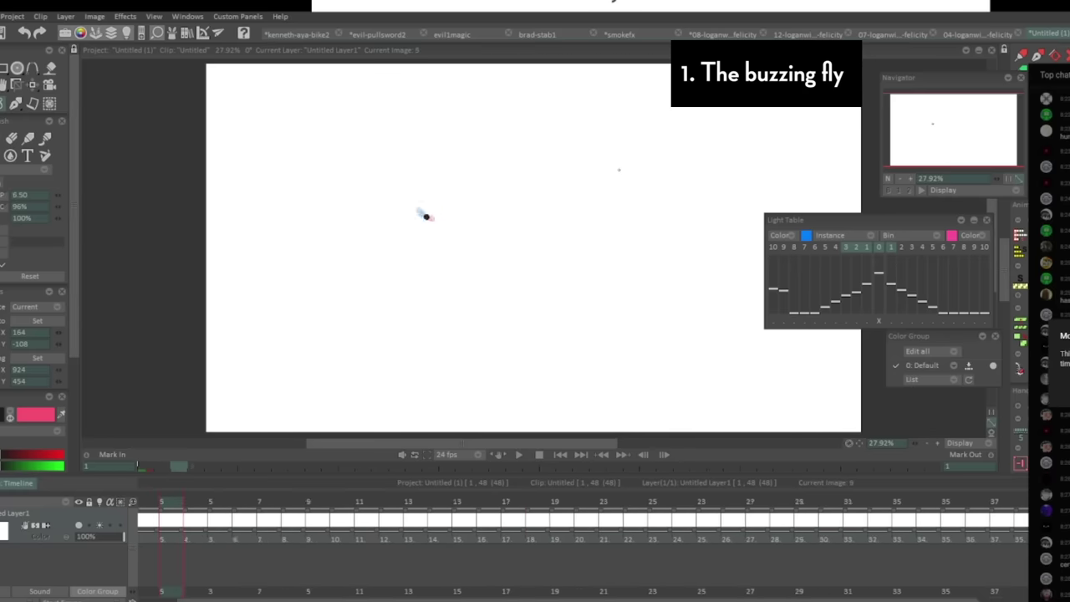
Turn off the light table and sketch small wing loops on the fly in the opening frames.
{"action": "key", "text": "Right"}
{"action": "key", "text": "Right"}
{"action": "key", "text": "Right"}
{"action": "key", "text": "Right"}
{"action": "key", "text": "Left"}
{"action": "key", "text": "Left"}
{"action": "key", "text": "Left"}
{"action": "key", "text": "Left"}
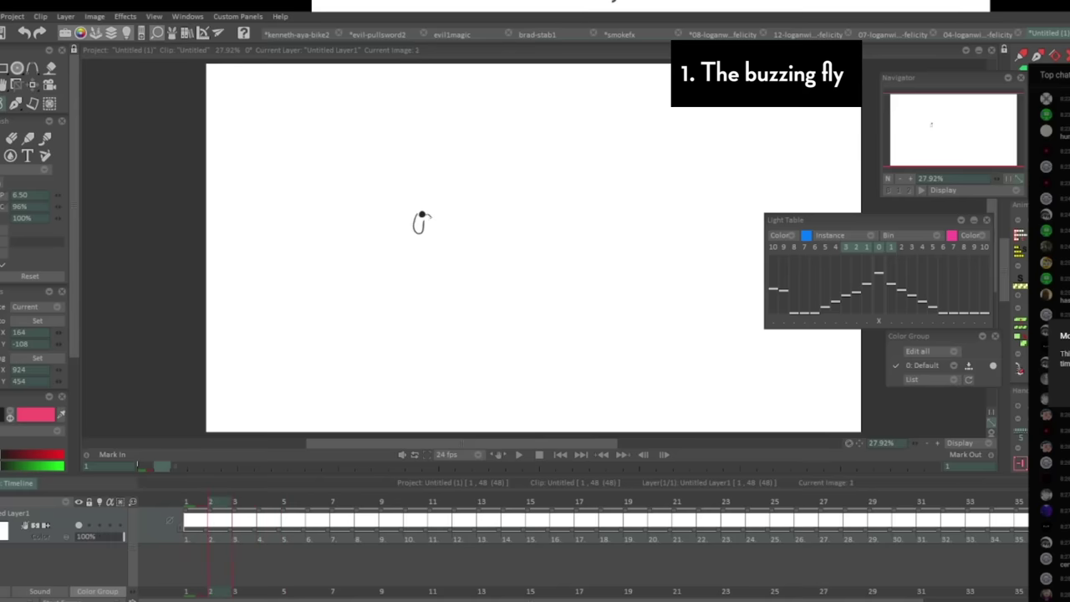
Sketch small wing loops on the fly frame by frame on frames 3 to 9.
{"action": "key", "text": "Right"}
{"action": "key", "text": "Right"}
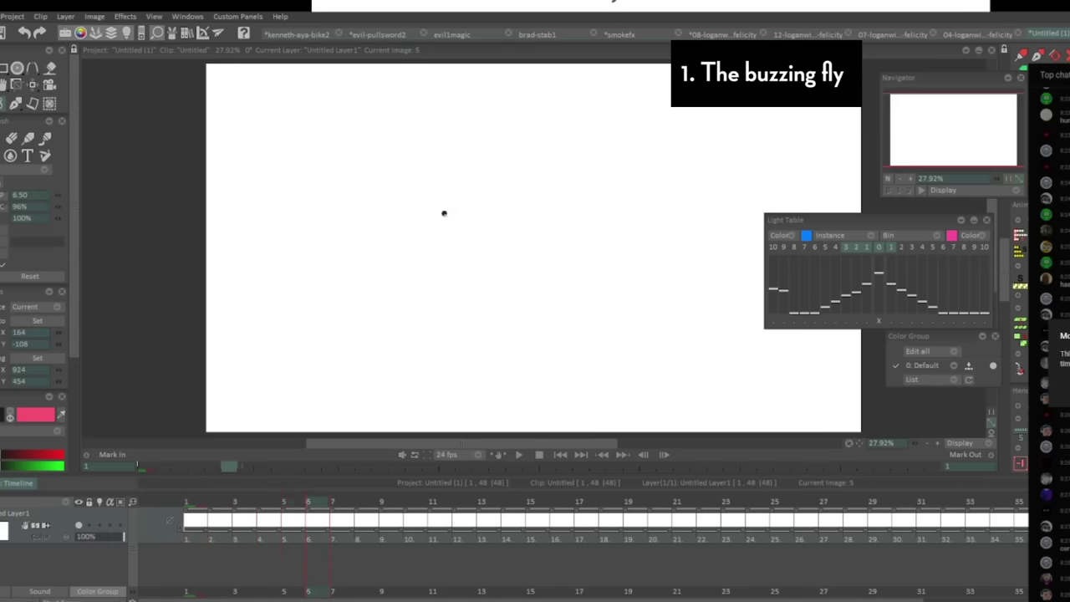
{"action": "key", "text": "Right"}
{"action": "key", "text": "Right"}
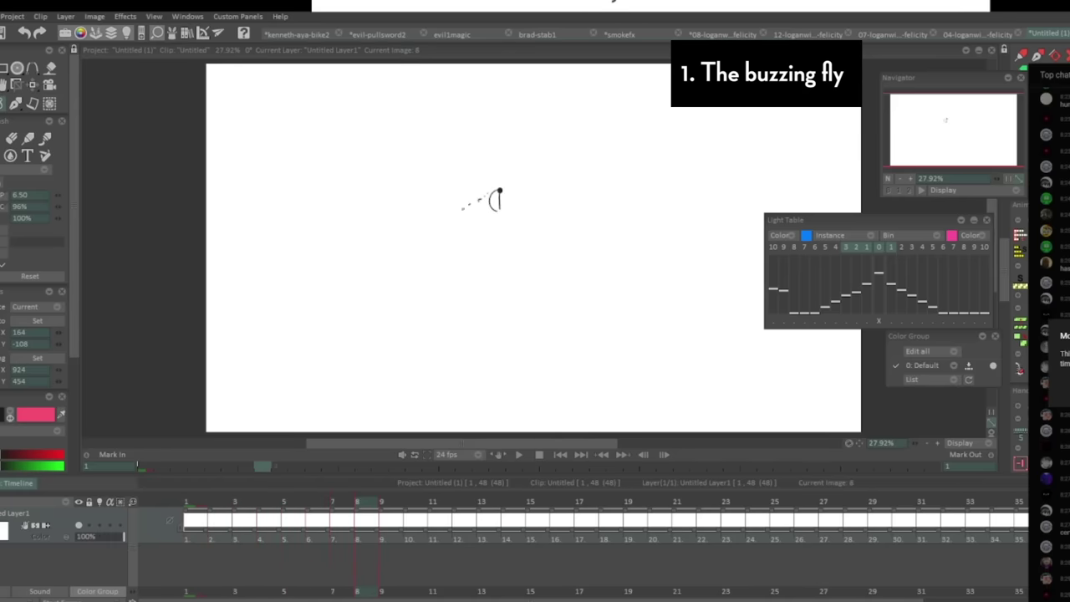
{"action": "key", "text": "Right"}
{"action": "key", "text": "Right"}
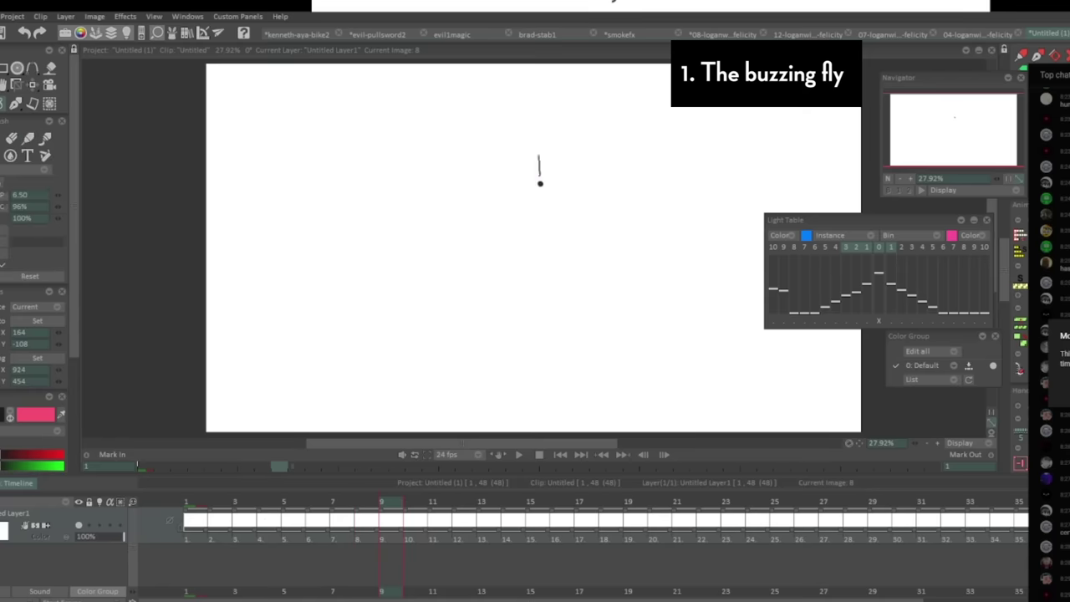
Move the Light Table panel clear of the canvas and draw the fly's wings on frames 11 and 12.
{"action": "left_click_drag", "start_coordinate": [778, 220], "coordinate": [862, 243]}
{"action": "left_click", "coordinate": [630, 210]}
{"action": "mouse_move", "coordinate": [630, 209]}
{"action": "left_mouse_down"}
{"action": "mouse_move", "coordinate": [617, 195]}
{"action": "mouse_move", "coordinate": [626, 209]}
{"action": "left_mouse_up"}
{"action": "left_click_drag", "start_coordinate": [631, 207], "coordinate": [633, 207]}
{"action": "key", "text": "Right"}
{"action": "left_click", "coordinate": [639, 224]}
{"action": "left_click_drag", "start_coordinate": [638, 225], "coordinate": [633, 224]}
Draw the fly's wings on frames 14 to 16, undoing the strokes on frame 14 that do not fit.
{"action": "key", "text": "Right"}
{"action": "left_click", "coordinate": [653, 268]}
{"action": "left_click_drag", "start_coordinate": [651, 266], "coordinate": [657, 273]}
{"action": "key", "text": "ctrl+z"}
{"action": "key", "text": "ctrl+z"}
{"action": "key", "text": "Left"}
{"action": "key", "text": "Right"}
{"action": "key", "text": "Right"}
{"action": "left_click", "coordinate": [635, 287]}
{"action": "key", "text": "Right"}
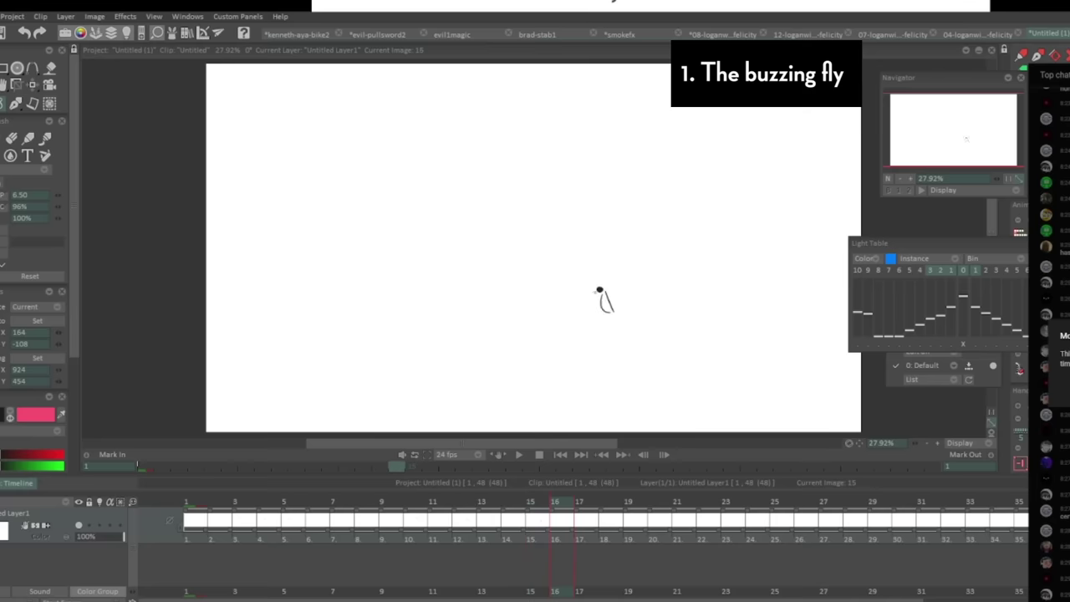
{"action": "key", "text": "Right"}
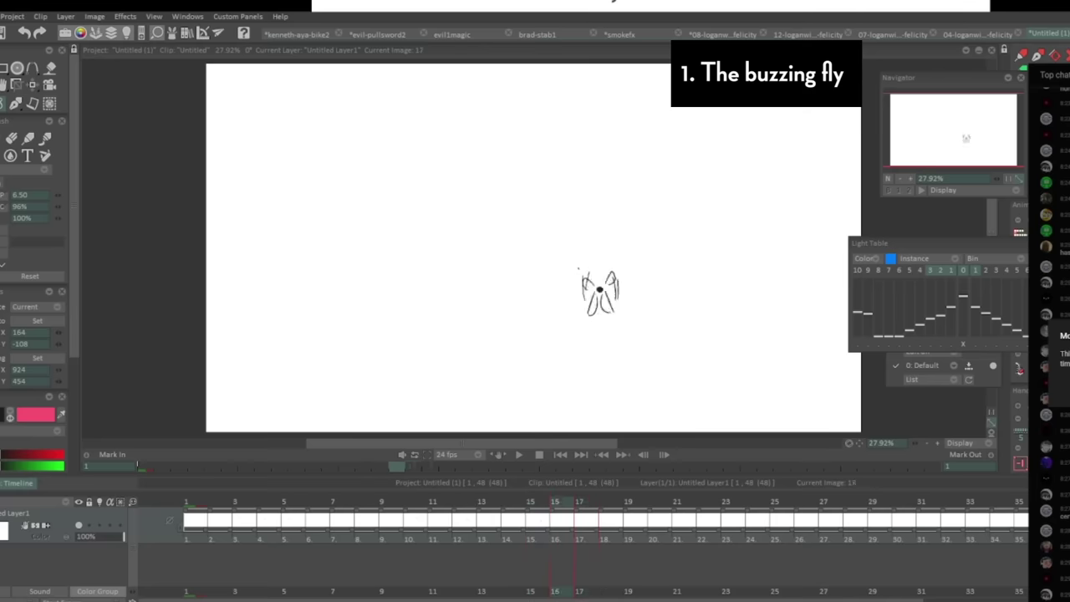
Continue sketching wings around the fly frame by frame up to frame 25.
{"action": "key", "text": "Right"}
{"action": "key", "text": "Right"}
{"action": "left_click", "coordinate": [559, 241]}
{"action": "left_click_drag", "start_coordinate": [557, 244], "coordinate": [557, 266]}
{"action": "mouse_move", "coordinate": [562, 244]}
{"action": "left_mouse_down"}
{"action": "mouse_move", "coordinate": [572, 265]}
{"action": "mouse_move", "coordinate": [535, 244]}
{"action": "left_mouse_up"}
{"action": "key", "text": "Right"}
{"action": "left_click", "coordinate": [544, 269]}
{"action": "left_click_drag", "start_coordinate": [549, 265], "coordinate": [551, 266]}
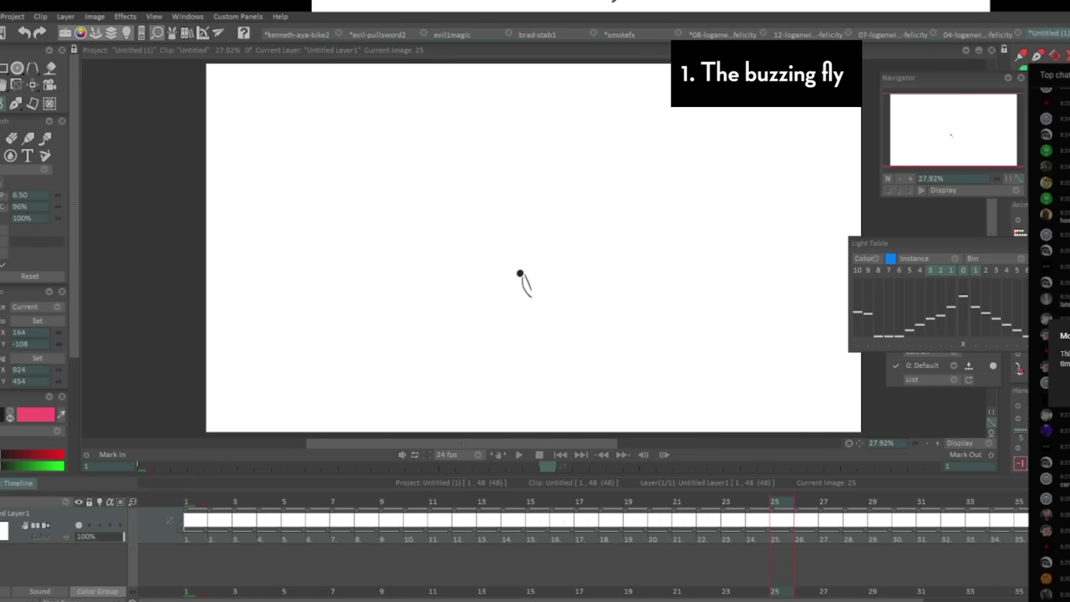
{"action": "left_click_drag", "start_coordinate": [518, 276], "coordinate": [513, 301]}
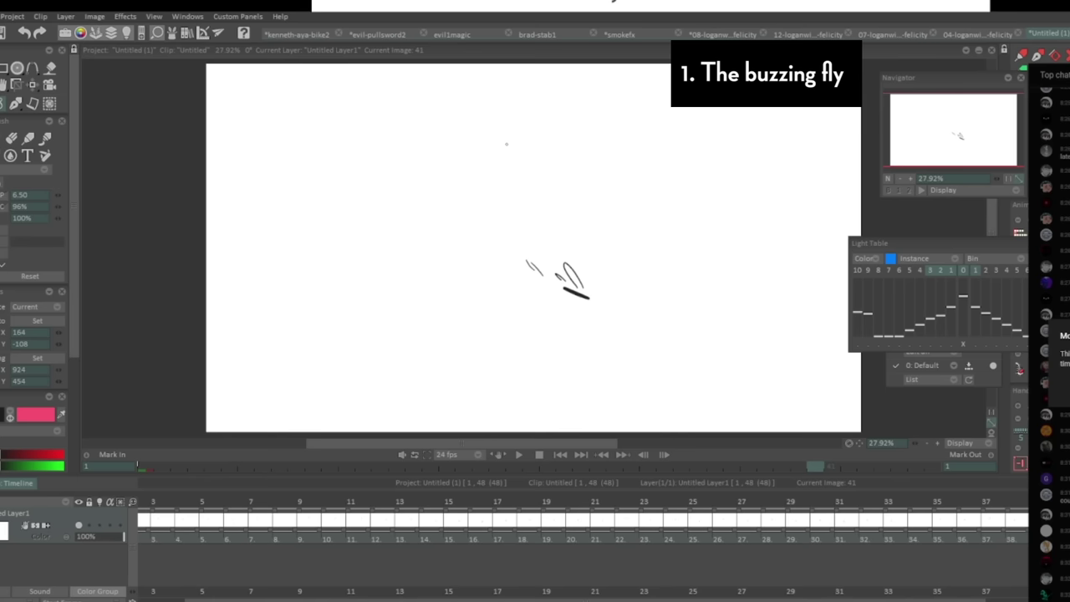
Compare frame 41 with its neighbours using the light table, and sketch the fly's wing strokes up to frame 43.
{"action": "left_click", "coordinate": [98, 525]}
{"action": "key", "text": "Left"}
{"action": "left_click", "coordinate": [97, 525]}
{"action": "key", "text": "Right"}
{"action": "key", "text": "Right"}
{"action": "key", "text": "Right"}
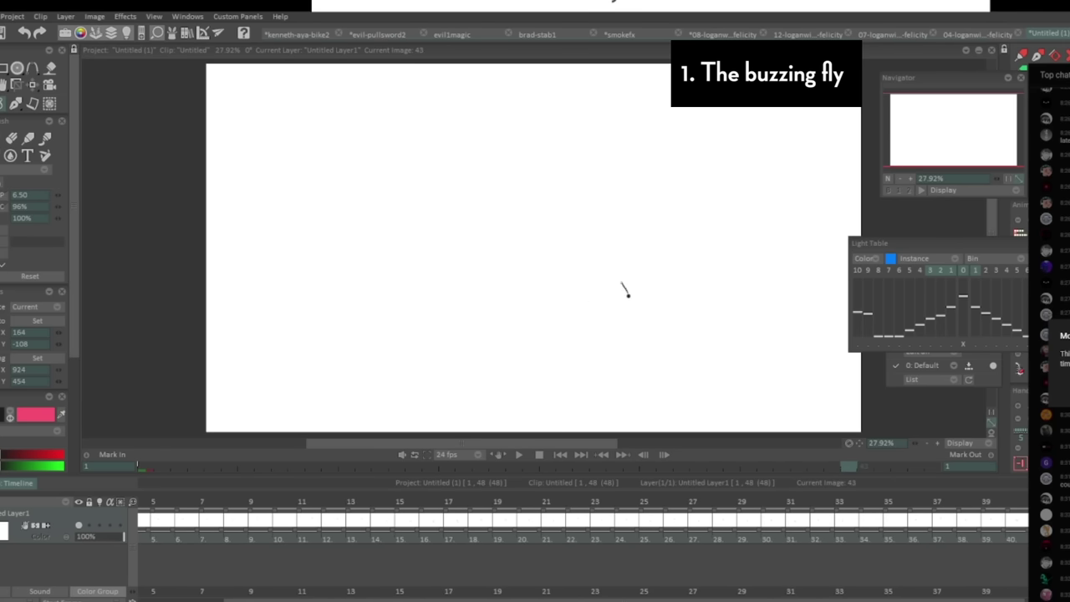
Flip back from frame 43 to about frame 35 to check the winged fly drawings.
{"action": "key", "text": "Left"}
{"action": "key", "text": "Left"}
{"action": "key", "text": "Left"}
{"action": "key", "text": "Left"}
{"action": "key", "text": "Left"}
{"action": "key", "text": "Left"}
{"action": "key", "text": "Left"}
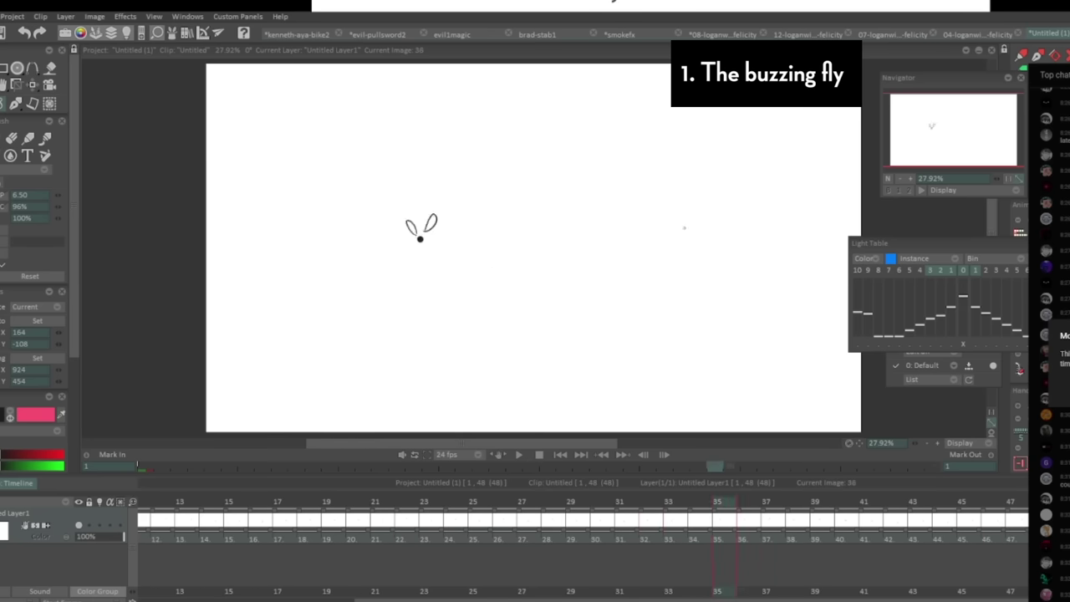
Play back the winged fly animation and set the playback rate to 12 fps.
{"action": "left_click", "coordinate": [516, 453]}
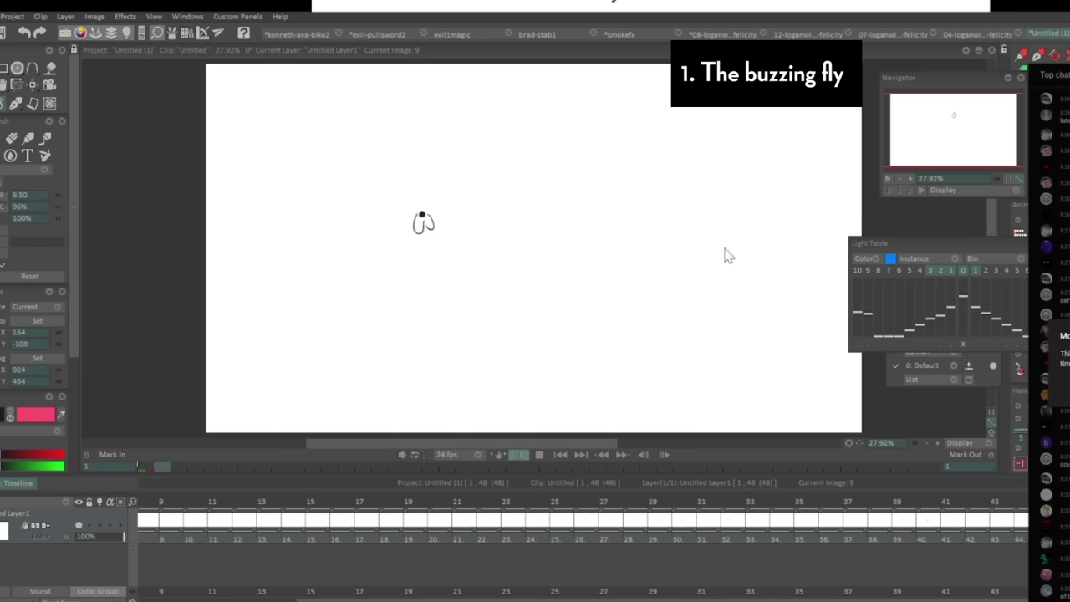
{"action": "left_click", "coordinate": [447, 454]}
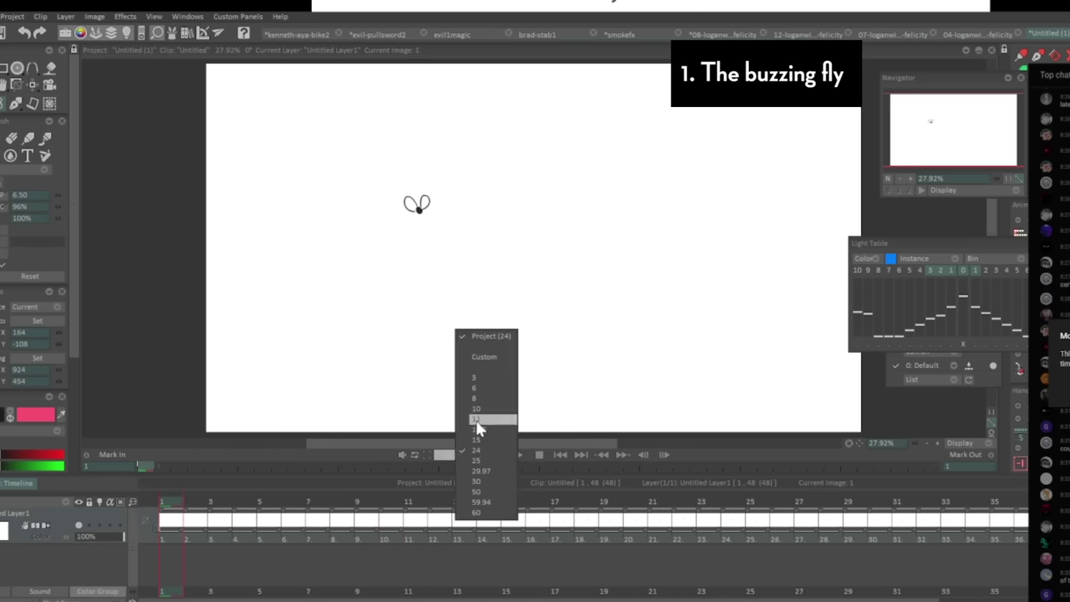
{"action": "left_click", "coordinate": [475, 419]}
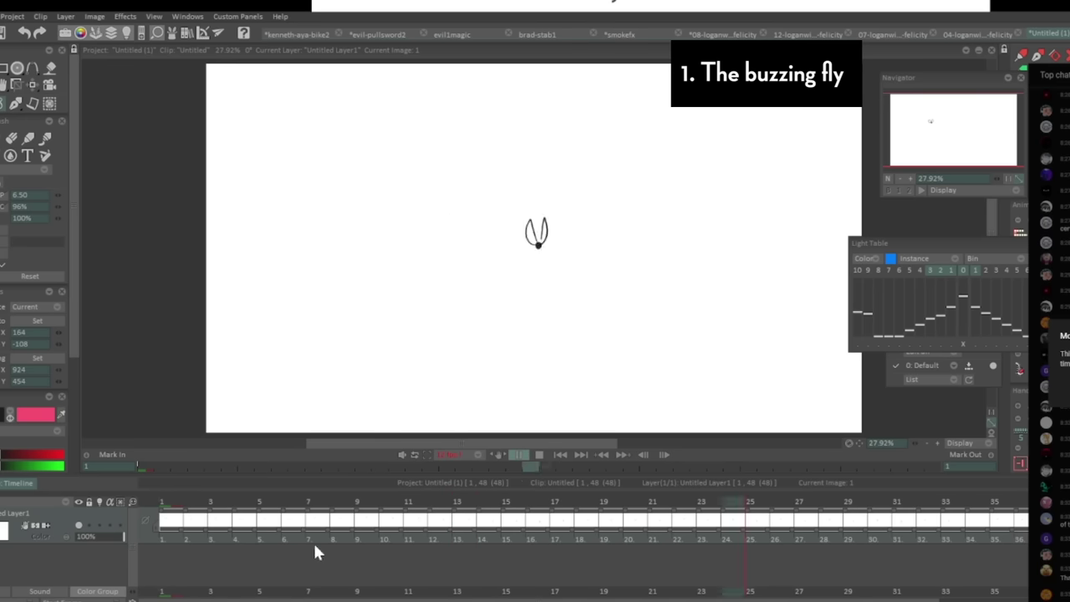
Turn on the light table, draw dashed motion trails behind the fly on frames 7 to 15, and play the animation.
{"action": "left_click_drag", "start_coordinate": [305, 502], "coordinate": [285, 493]}
{"action": "key", "text": "Right"}
{"action": "key", "text": "Right"}
{"action": "key", "text": "Right"}
{"action": "key", "text": "Right"}
{"action": "key", "text": "Right"}
{"action": "key", "text": "Right"}
{"action": "key", "text": "Right"}
{"action": "key", "text": "Right"}
{"action": "key", "text": "l"}
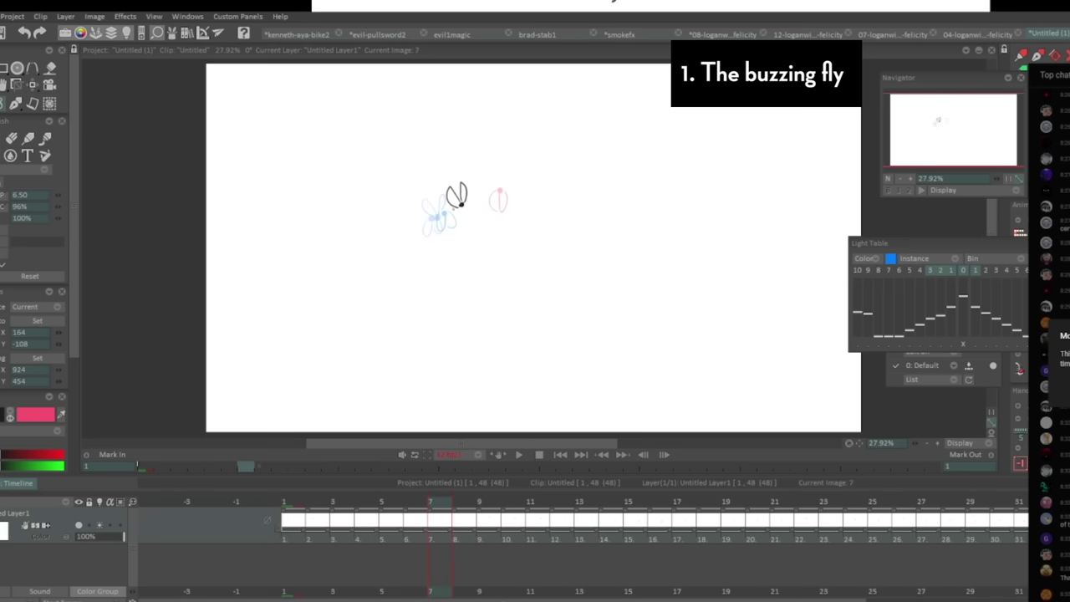
{"action": "key", "text": "Right"}
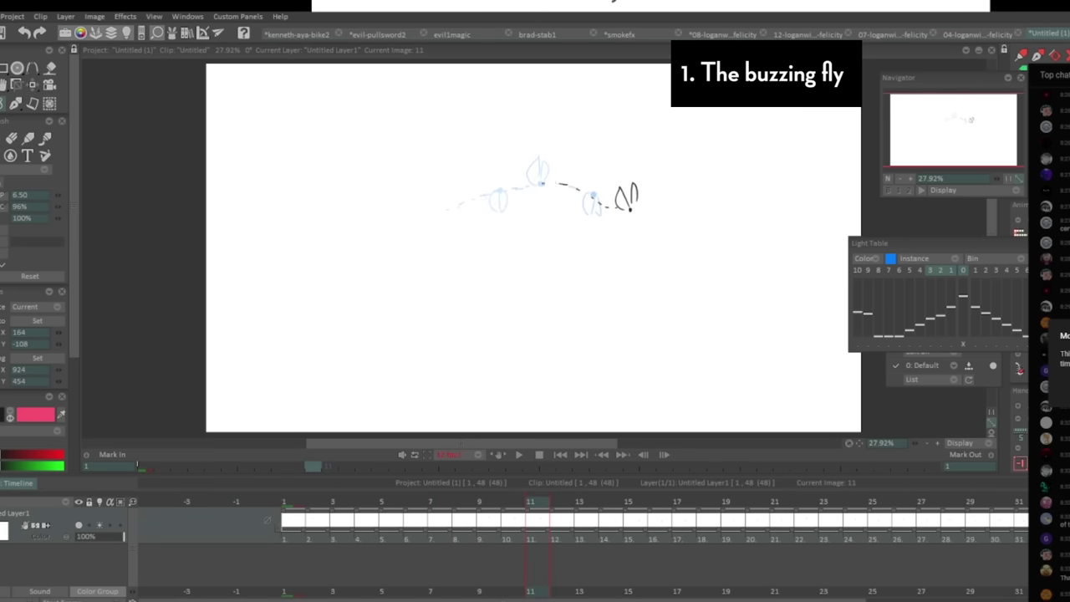
{"action": "key", "text": "Right"}
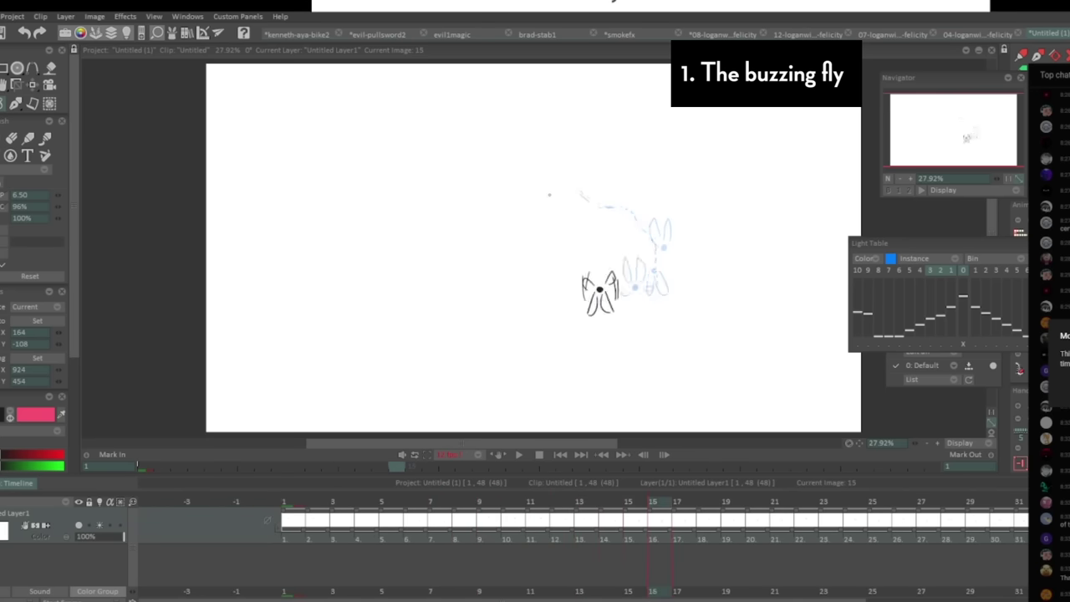
{"action": "left_click", "coordinate": [518, 453]}
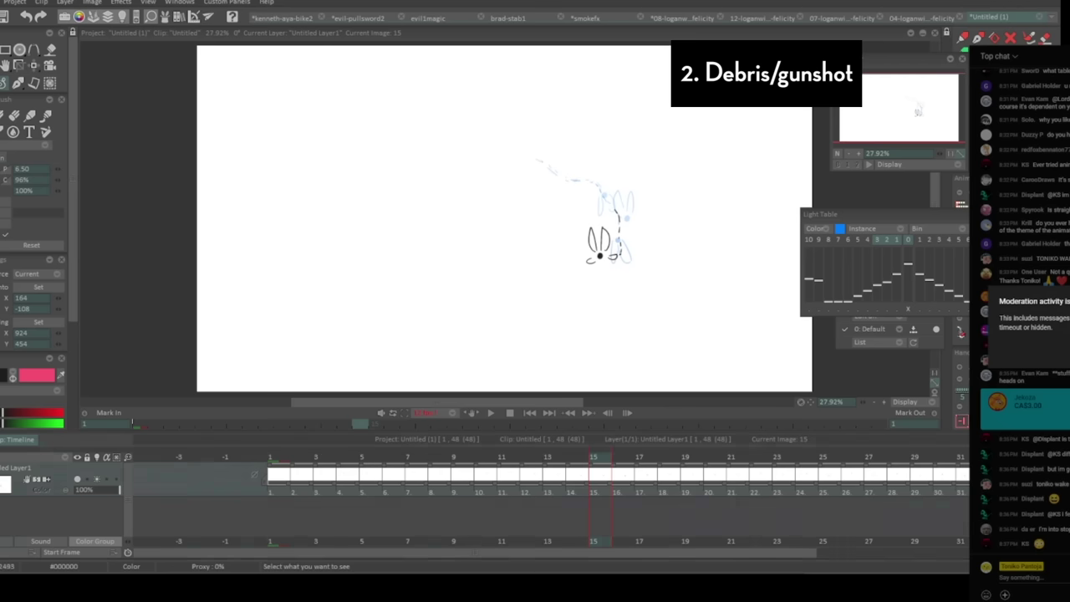
Create a new empty clip after the fly clip for the debris exercise.
{"action": "left_click", "coordinate": [2, 439]}
{"action": "double_click", "coordinate": [210, 487]}
{"action": "double_click", "coordinate": [209, 487]}
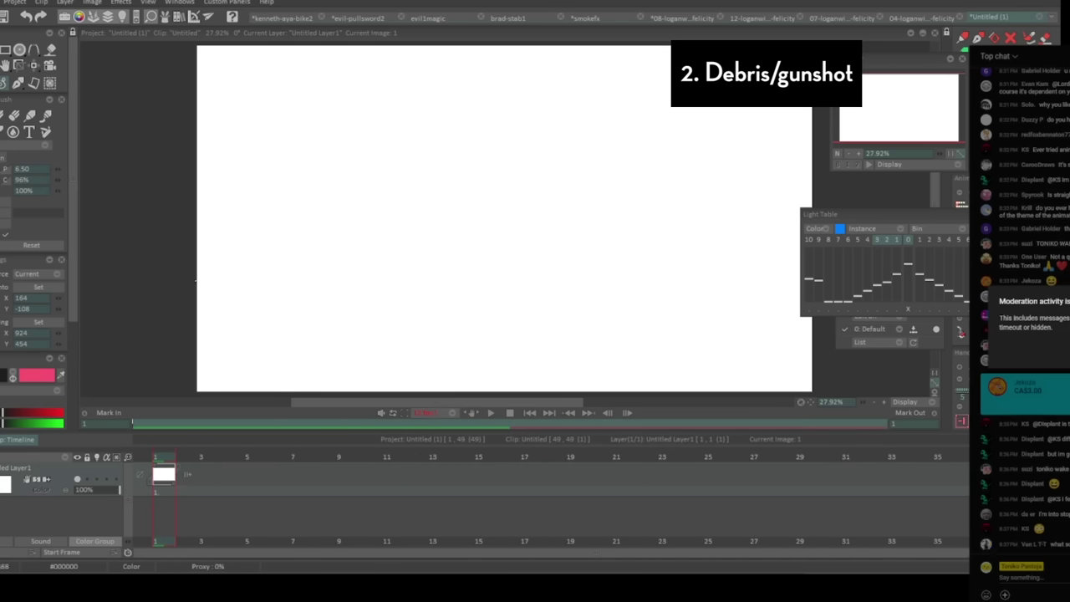
Draw a short horizontal ground line low on the canvas and reduce its layer's opacity to 24%.
{"action": "left_click_drag", "start_coordinate": [541, 317], "coordinate": [817, 319]}
{"action": "key", "text": "ctrl+z"}
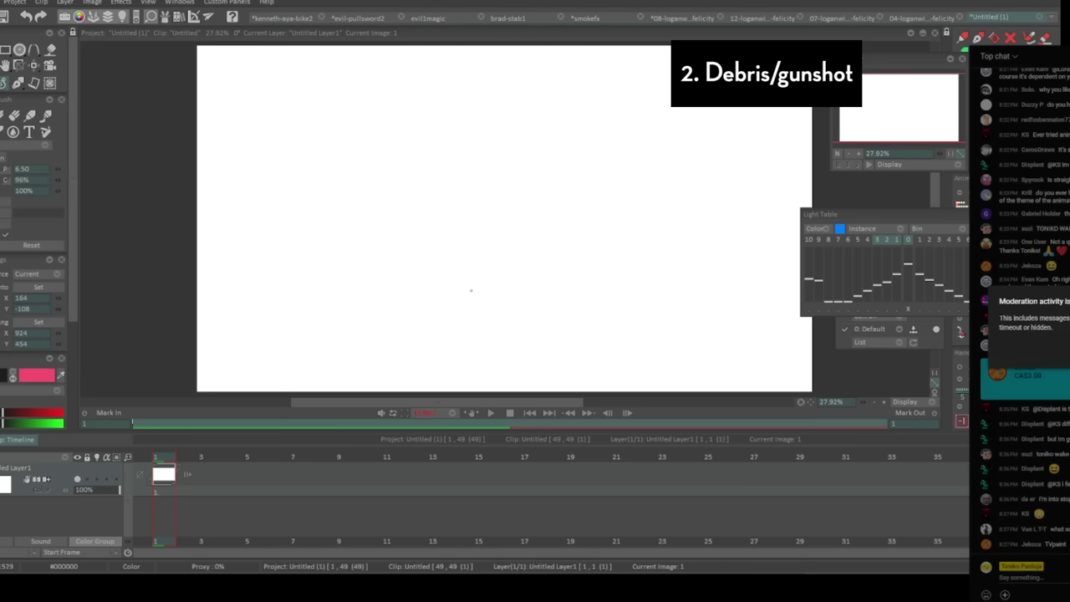
{"action": "left_click", "coordinate": [85, 490]}
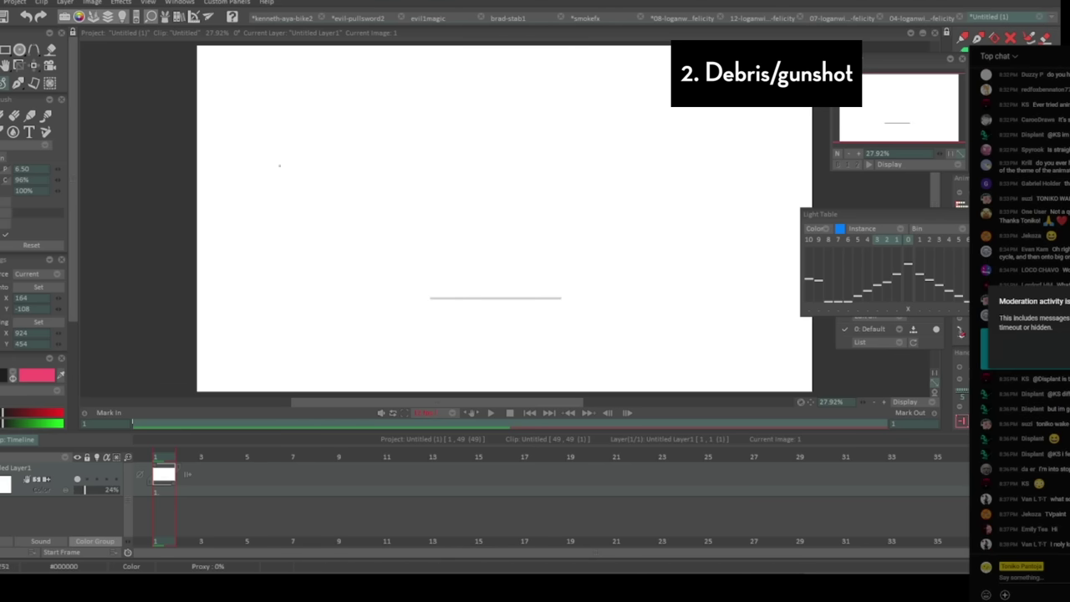
Add a new animation layer above the ground line, with an impact dot on frame 1 and upward spikes on frame 2.
{"action": "left_click", "coordinate": [65, 3]}
{"action": "left_click", "coordinate": [83, 16]}
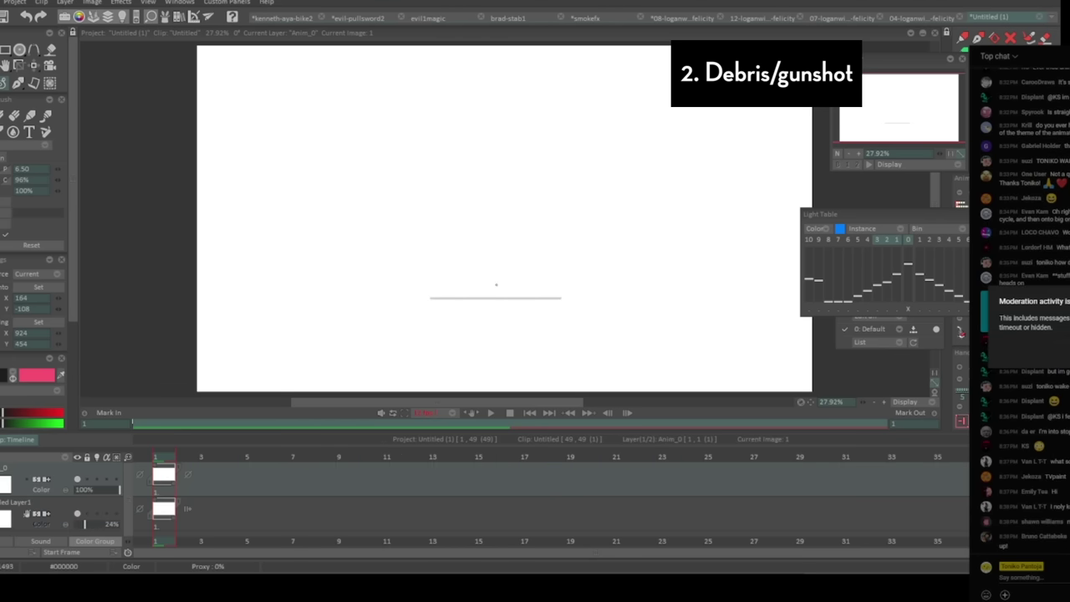
{"action": "key", "text": "Right"}
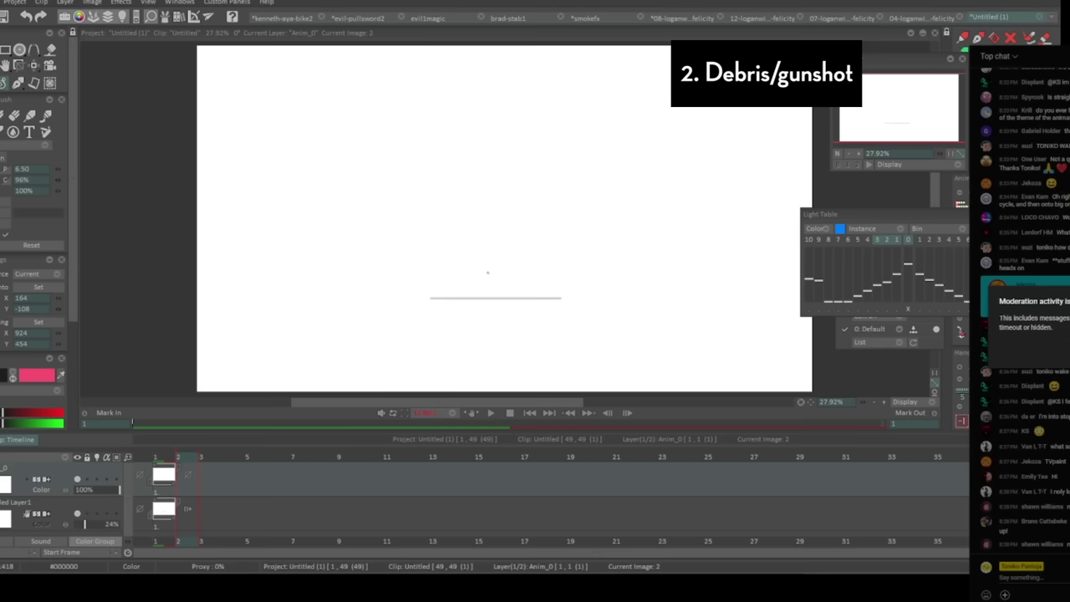
{"action": "key", "text": "Left"}
{"action": "key", "text": "Insert"}
{"action": "key", "text": "Left"}
{"action": "left_click", "coordinate": [96, 479]}
{"action": "key", "text": "Right"}
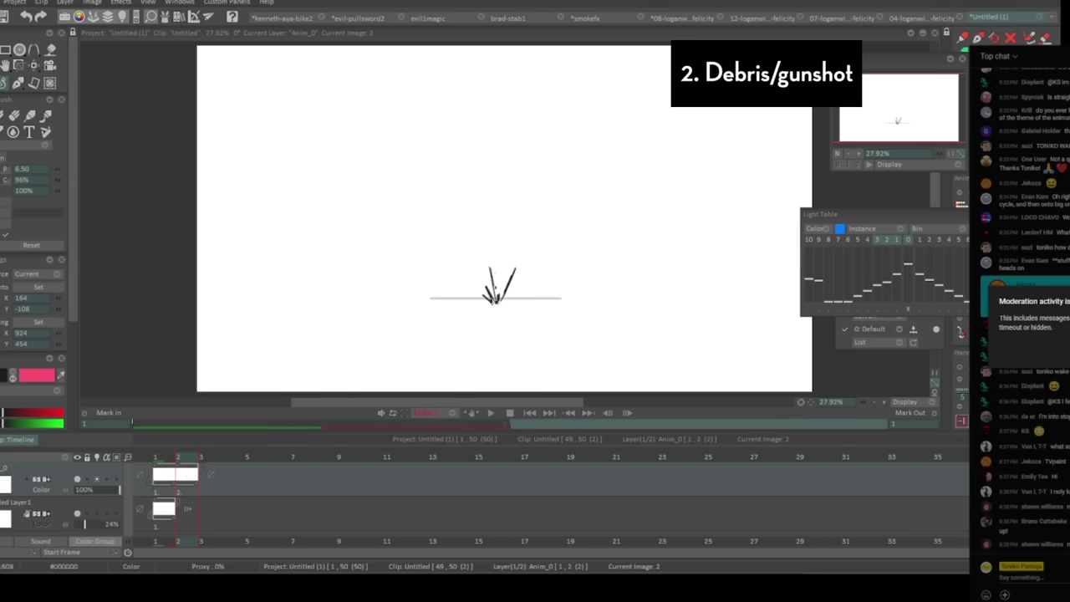
Erase parts of the spikes on frame 2 and compare them with the impact dot on frame 1.
{"action": "key", "text": "e"}
{"action": "mouse_move", "coordinate": [510, 276]}
{"action": "left_mouse_down"}
{"action": "mouse_move", "coordinate": [522, 254]}
{"action": "mouse_move", "coordinate": [492, 274]}
{"action": "left_mouse_up"}
{"action": "key", "text": "e"}
{"action": "key", "text": "Left"}
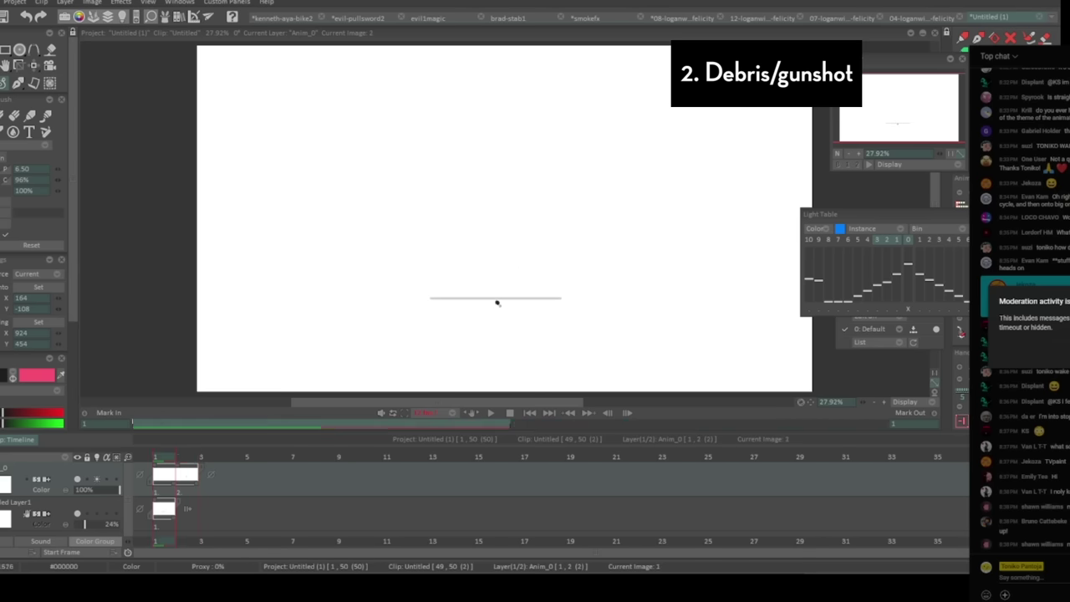
Add frame 3 and draw scattered debris fragments in an arc above the spikes, flipping frames to check the spacing.
{"action": "key", "text": "Right"}
{"action": "key", "text": "Insert"}
{"action": "key", "text": "Left"}
{"action": "key", "text": "Left"}
{"action": "key", "text": "Right"}
{"action": "key", "text": "Right"}
{"action": "left_click", "coordinate": [479, 252]}
{"action": "mouse_move", "coordinate": [483, 229]}
{"action": "left_mouse_down"}
{"action": "mouse_move", "coordinate": [522, 221]}
{"action": "mouse_move", "coordinate": [544, 258]}
{"action": "left_mouse_up"}
{"action": "left_click", "coordinate": [470, 262]}
{"action": "key", "text": "Left"}
{"action": "key", "text": "Left"}
{"action": "key", "text": "Right"}
{"action": "key", "text": "Right"}
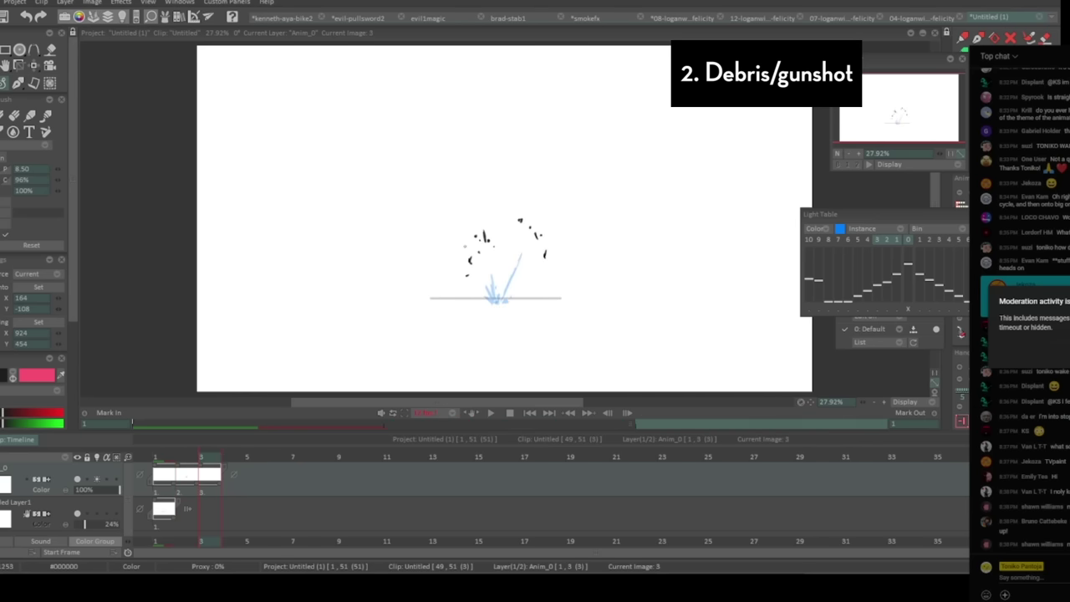
Add frame 4 and dot smaller debris pieces slightly farther outward and upward than on frame 3.
{"action": "key", "text": "Return"}
{"action": "left_click", "coordinate": [477, 215]}
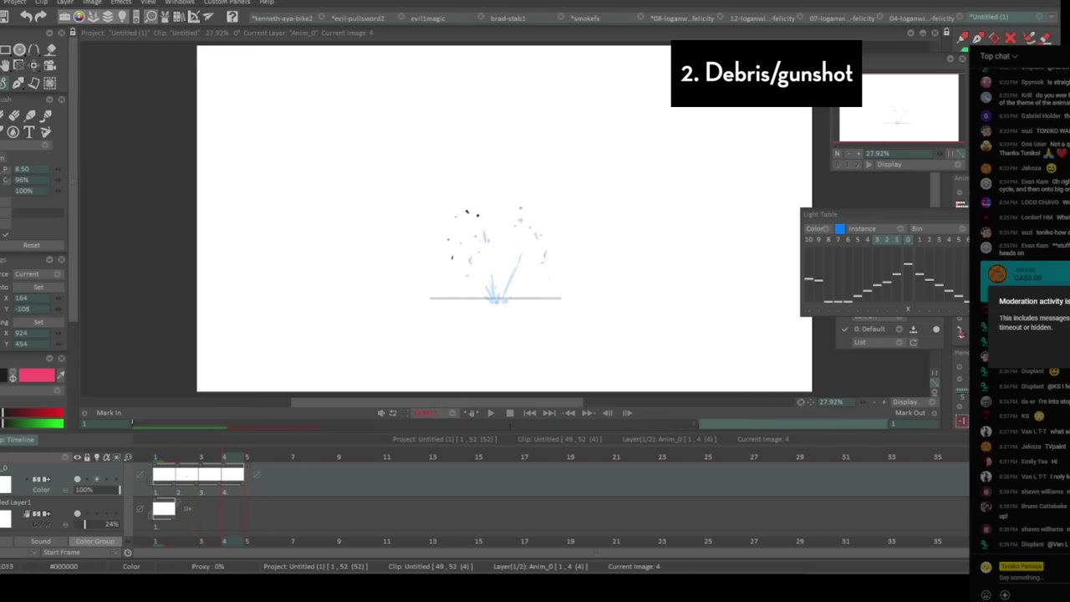
{"action": "left_click", "coordinate": [521, 206]}
{"action": "left_click", "coordinate": [542, 218]}
{"action": "left_click", "coordinate": [541, 198]}
{"action": "left_click", "coordinate": [540, 235]}
{"action": "left_click", "coordinate": [553, 235]}
{"action": "left_click", "coordinate": [564, 235]}
{"action": "left_click", "coordinate": [559, 256]}
Add frames 5 to 7 with small debris specks spreading slowly outward.
{"action": "key", "text": "Return"}
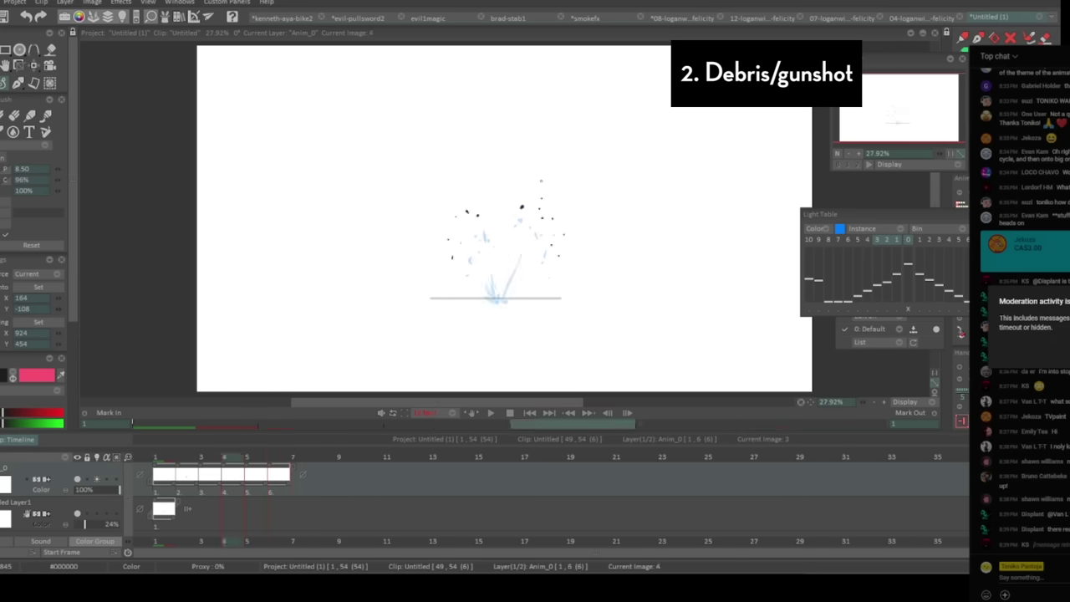
{"action": "key", "text": "Return"}
{"action": "key", "text": "Return"}
{"action": "key", "text": "Left"}
{"action": "key", "text": "Right"}
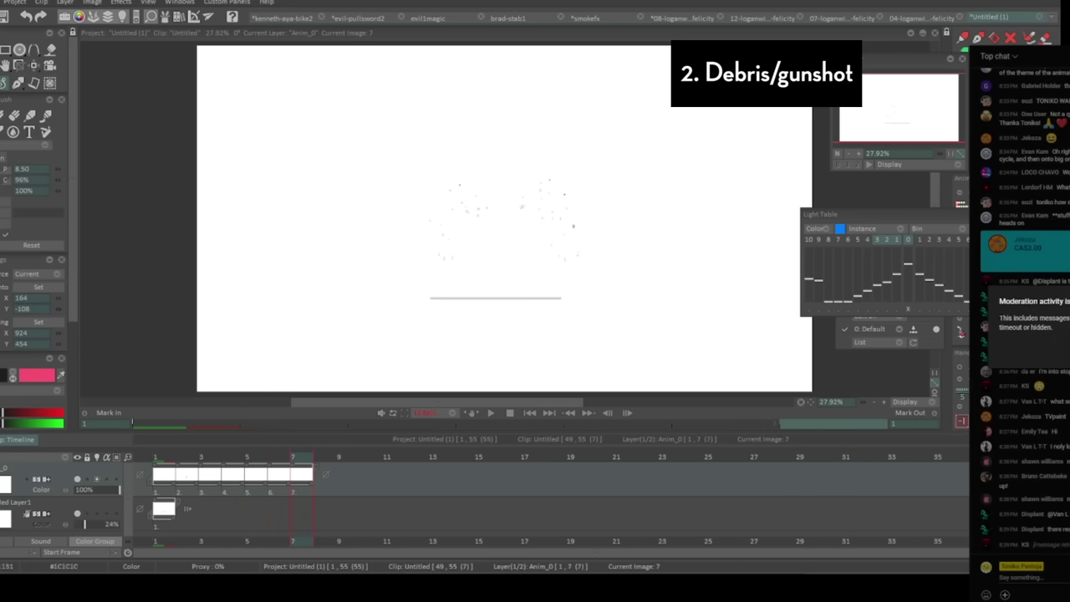
Flip back and forth through the last debris frames and play back the burst.
{"action": "key", "text": "Left"}
{"action": "key", "text": "Left"}
{"action": "key", "text": "Left"}
{"action": "key", "text": "Right"}
{"action": "key", "text": "Right"}
{"action": "key", "text": "Right"}
{"action": "key", "text": "Left"}
{"action": "key", "text": "Left"}
{"action": "key", "text": "Left"}
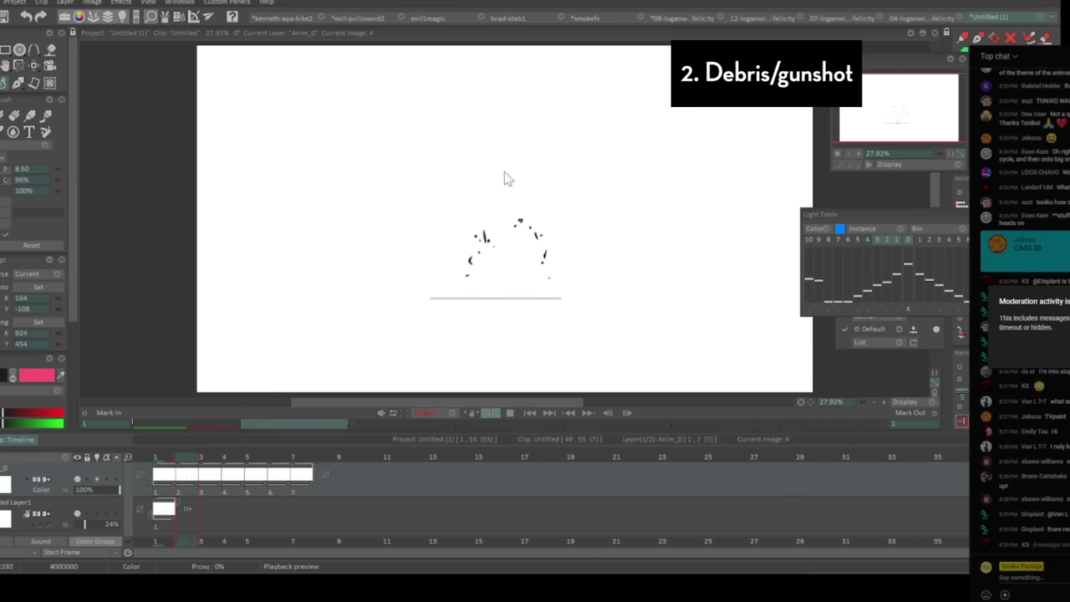
Turn off the light table and flip through the debris frames back to the impact dot on frame 1.
{"action": "left_click", "coordinate": [97, 479]}
{"action": "key", "text": "Right"}
{"action": "key", "text": "Right"}
{"action": "key", "text": "Right"}
{"action": "key", "text": "Left"}
{"action": "key", "text": "Left"}
{"action": "key", "text": "Left"}
{"action": "key", "text": "Left"}
{"action": "key", "text": "Left"}
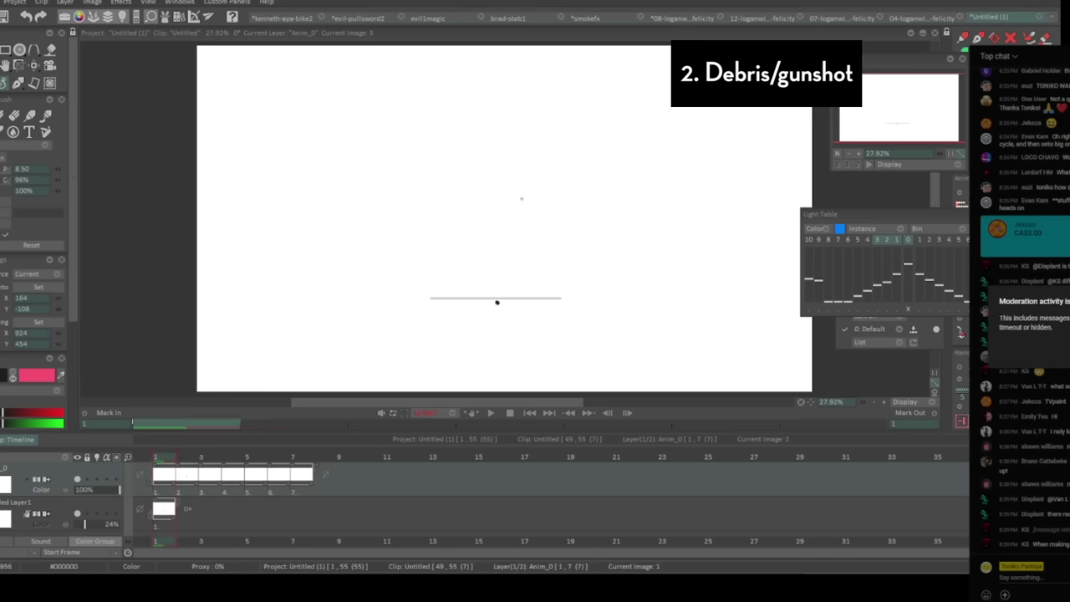
Draw extra short debris strokes inside the arc of fragments on frame 3.
{"action": "key", "text": "Right"}
{"action": "key", "text": "Right"}
{"action": "left_click_drag", "start_coordinate": [520, 236], "coordinate": [514, 240]}
{"action": "left_click_drag", "start_coordinate": [509, 249], "coordinate": [505, 255]}
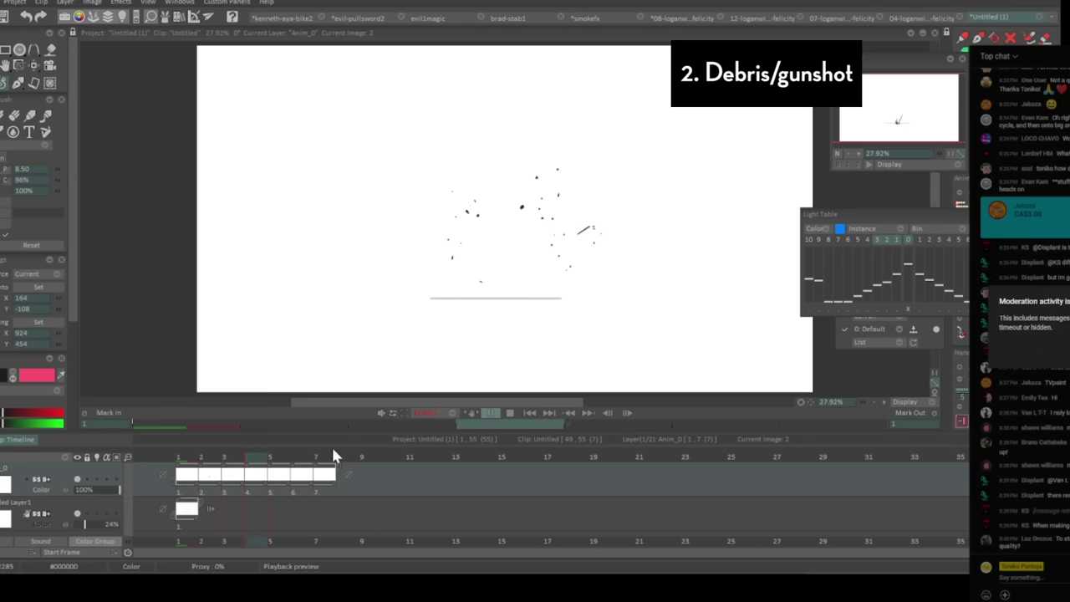
Pick a dark swatch, set the brush size to 11.00, and draw a larger debris chunk among the frame 4 specks.
{"action": "left_click", "coordinate": [13, 376]}
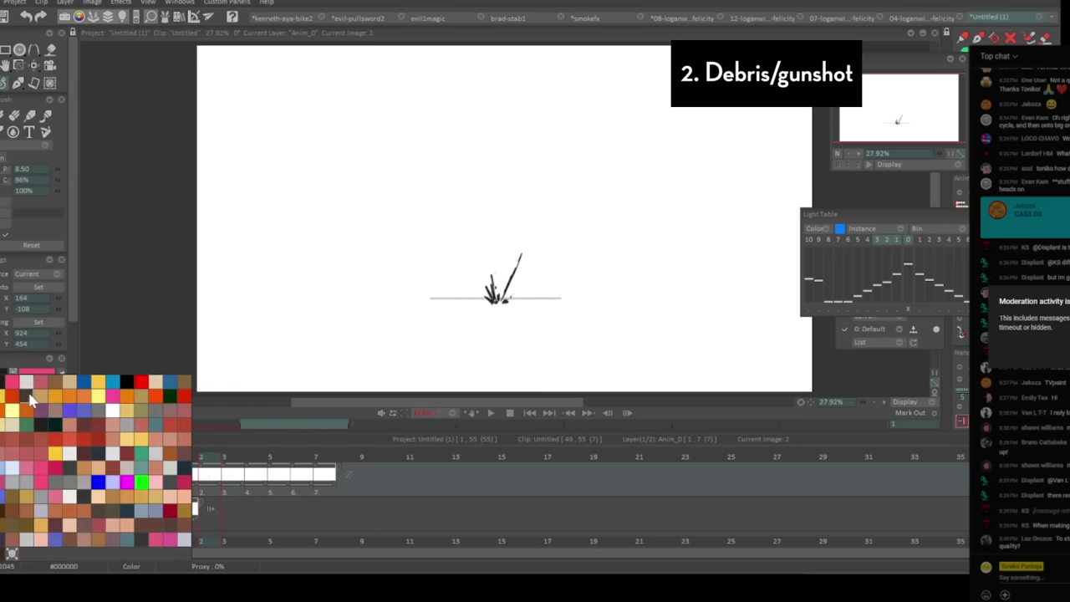
{"action": "left_click", "coordinate": [29, 394]}
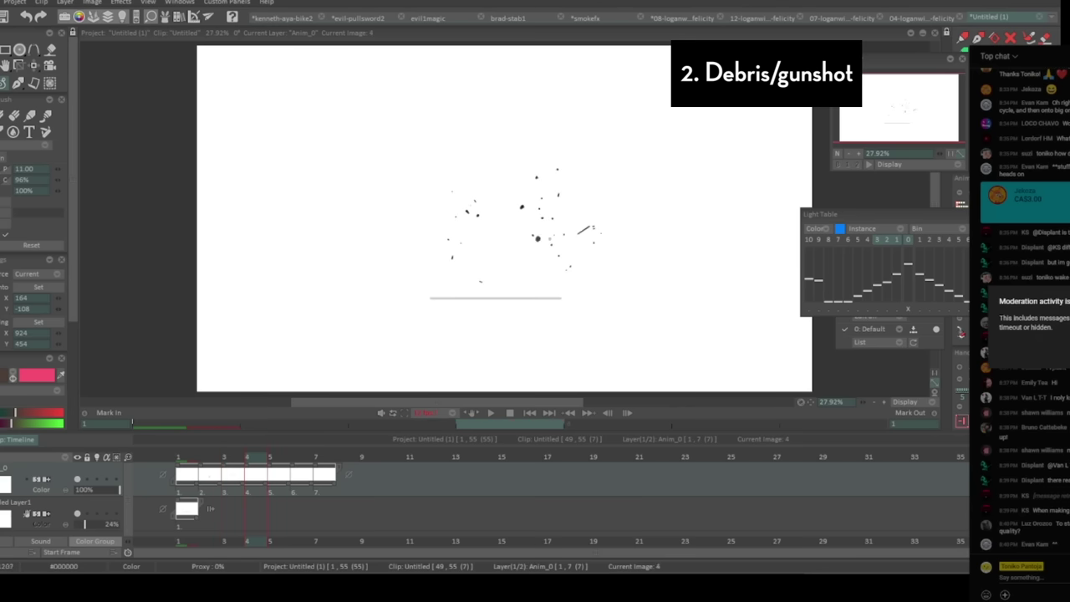
{"action": "key", "text": "Right"}
{"action": "key", "text": "Right"}
{"action": "key", "text": "Right"}
{"action": "key", "text": "Right"}
Dot falling debris pieces beside the ground line on frames 8 to 10 and play back the debris animation.
{"action": "left_click", "coordinate": [599, 294]}
{"action": "key", "text": "Right"}
{"action": "left_click", "coordinate": [599, 294]}
{"action": "key", "text": "Right"}
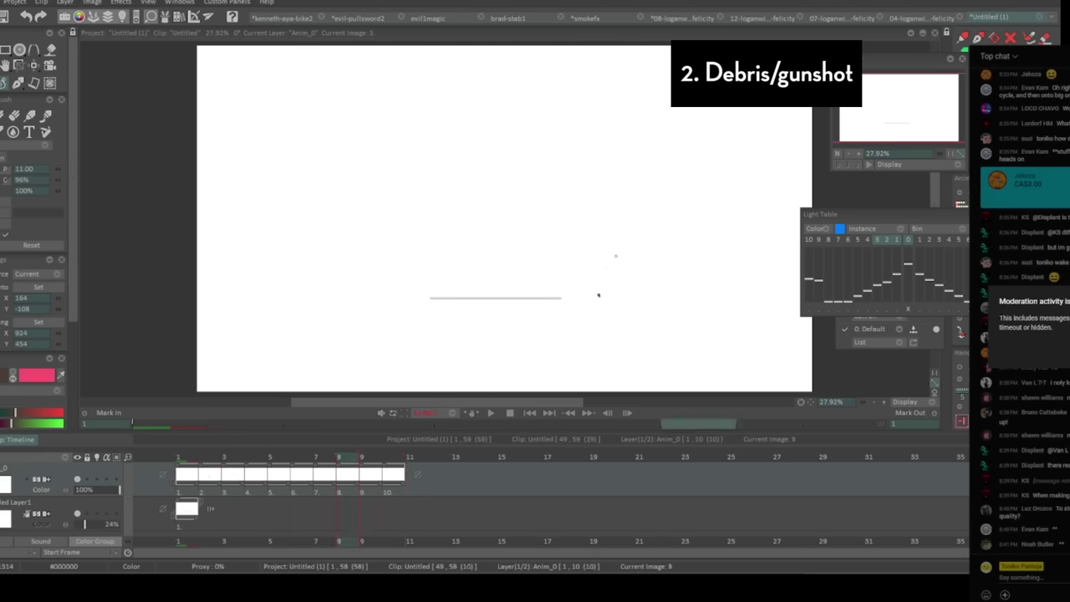
{"action": "left_click", "coordinate": [616, 279]}
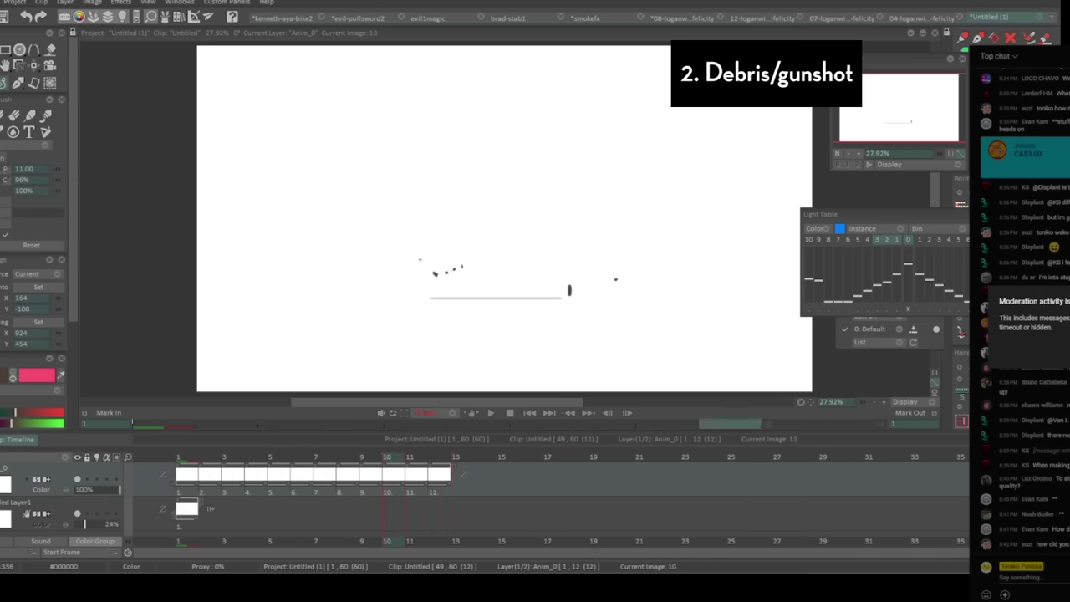
{"action": "left_click", "coordinate": [491, 412]}
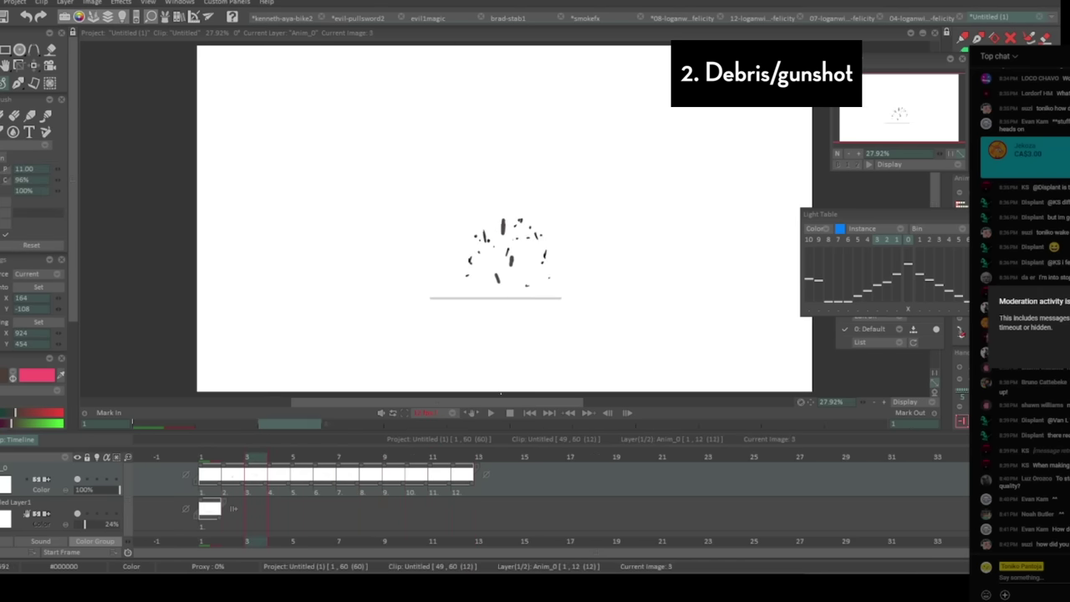
Flip back and forth through the debris frames from frame 3 onward to check the spread of the burst.
{"action": "key", "text": "Right"}
{"action": "key", "text": "Right"}
{"action": "key", "text": "Right"}
{"action": "key", "text": "Left"}
{"action": "key", "text": "Left"}
{"action": "key", "text": "Right"}
{"action": "key", "text": "Right"}
{"action": "key", "text": "Left"}
{"action": "key", "text": "Left"}
Pick an orange-red swatch, dot the impact point on frame 1, and draw a short flame stroke above the impact on frame 2.
{"action": "left_click", "coordinate": [13, 377]}
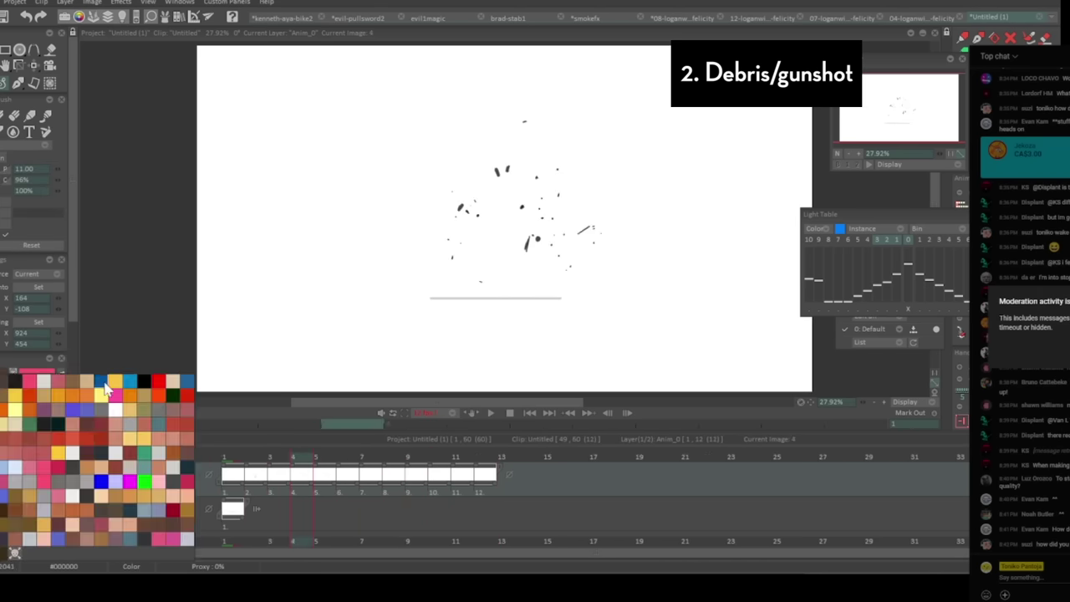
{"action": "key", "text": "Left"}
{"action": "key", "text": "Left"}
{"action": "key", "text": "Left"}
{"action": "left_click", "coordinate": [12, 377]}
{"action": "left_click", "coordinate": [28, 394]}
{"action": "left_click", "coordinate": [498, 302]}
{"action": "key", "text": "Right"}
{"action": "key", "text": "Left"}
{"action": "key", "text": "Right"}
{"action": "left_click_drag", "start_coordinate": [496, 287], "coordinate": [496, 265]}
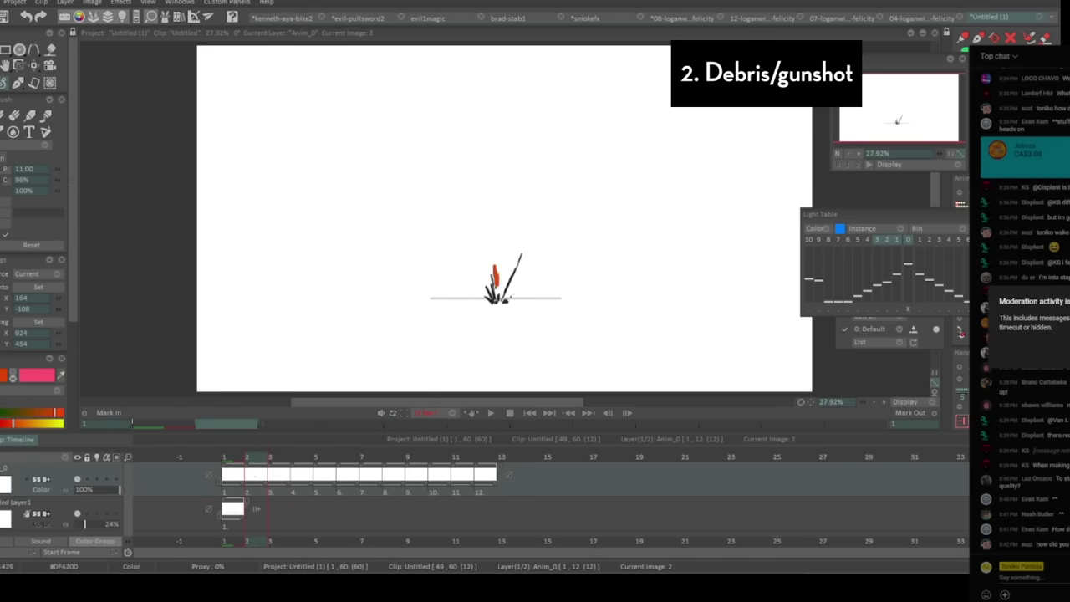
Add an orange-red spark streak beside the debris cluster on frame 3.
{"action": "key", "text": "Right"}
{"action": "key", "text": "Left"}
{"action": "key", "text": "Right"}
{"action": "left_click_drag", "start_coordinate": [450, 222], "coordinate": [463, 245]}
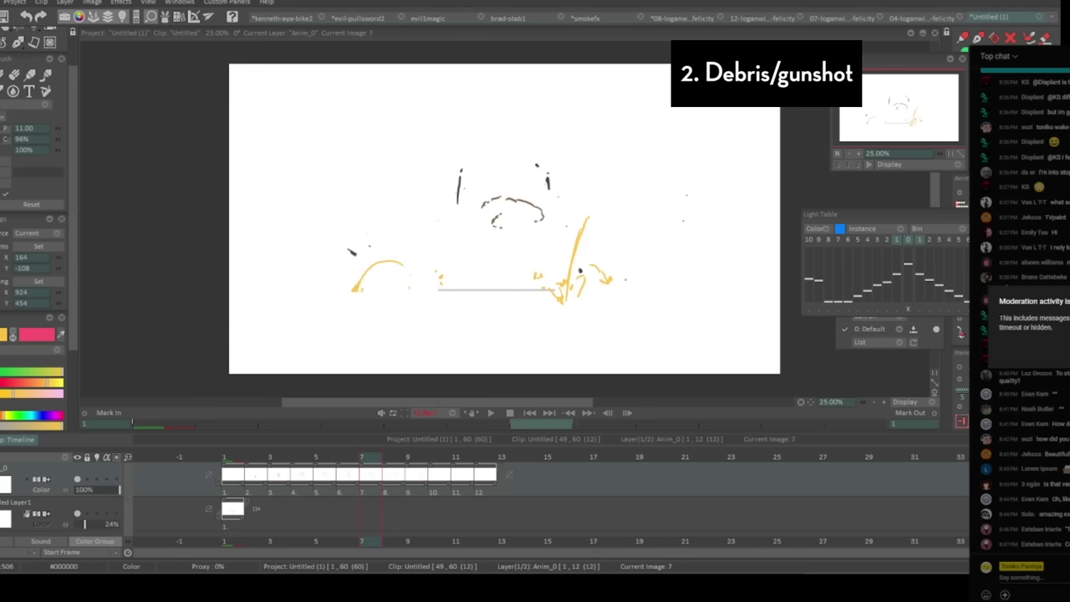
Draw a small yellow bounce arc to the right of the ground line on frame 10.
{"action": "key", "text": "Right"}
{"action": "left_click_drag", "start_coordinate": [631, 269], "coordinate": [664, 281]}
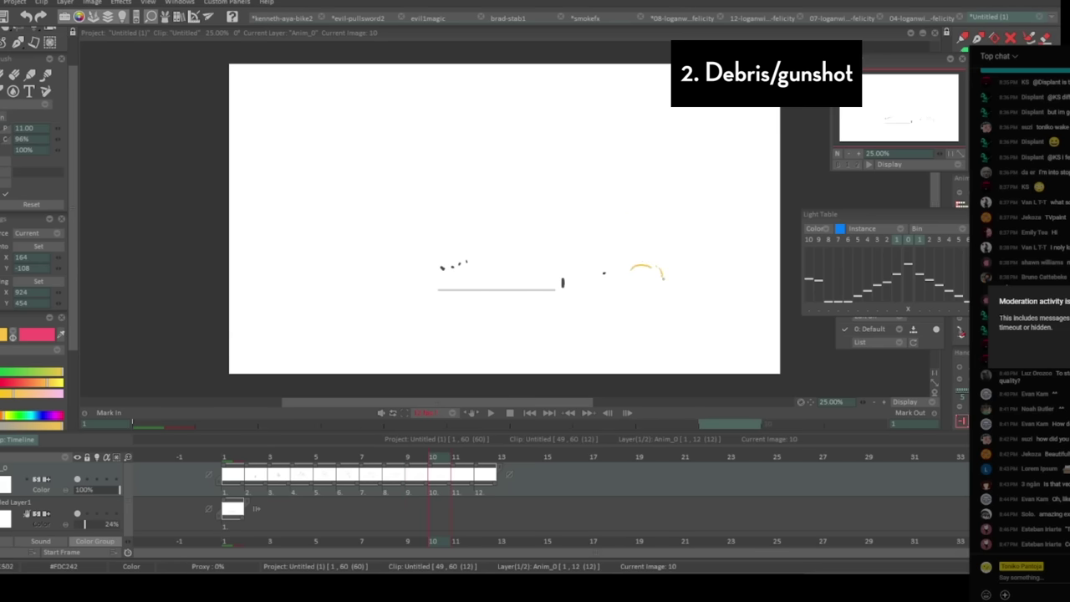
{"action": "key", "text": "e"}
{"action": "key", "text": "b"}
Draw a yellow falling spark streak down toward the ground line on frame 6 and review the neighbouring frames.
{"action": "key", "text": "Left"}
{"action": "key", "text": "Left"}
{"action": "key", "text": "Left"}
{"action": "key", "text": "Left"}
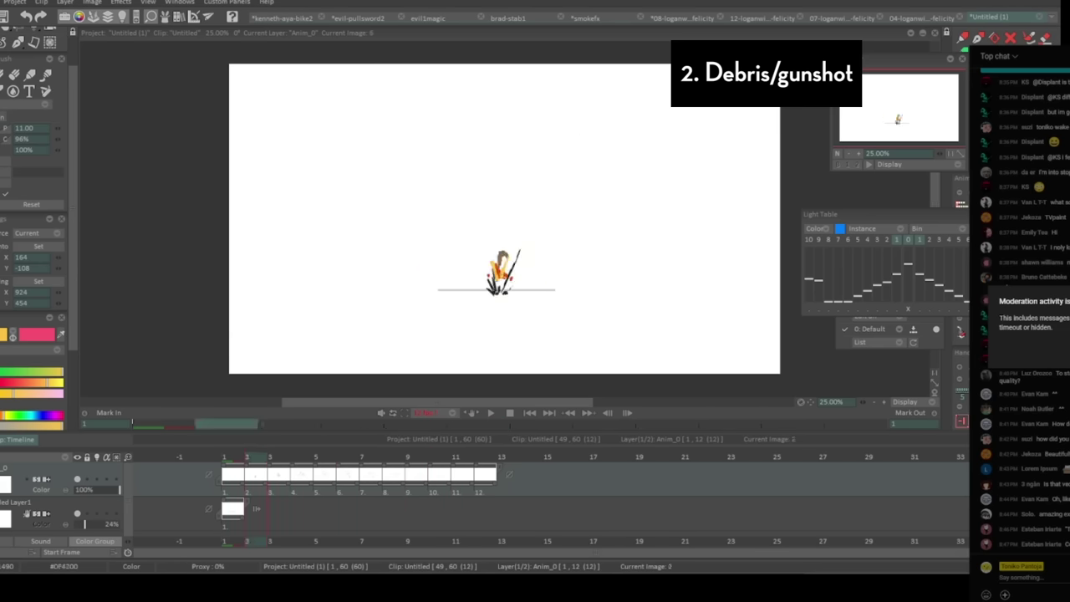
{"action": "key", "text": "Right"}
{"action": "key", "text": "Right"}
{"action": "key", "text": "Right"}
{"action": "left_click_drag", "start_coordinate": [491, 234], "coordinate": [487, 284]}
{"action": "key", "text": "Right"}
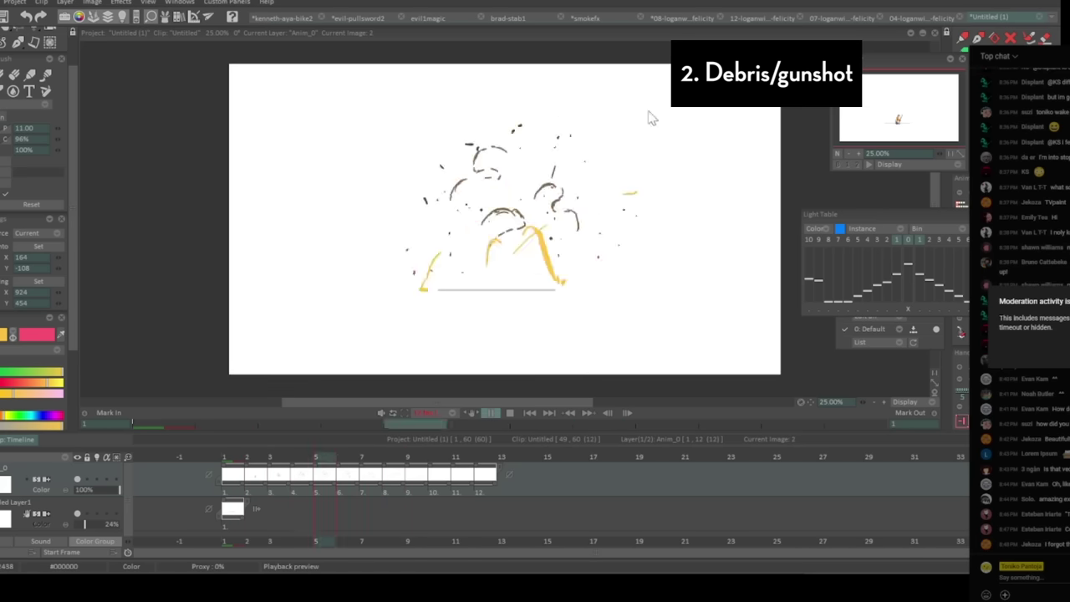
{"action": "key", "text": "Right"}
{"action": "key", "text": "Right"}
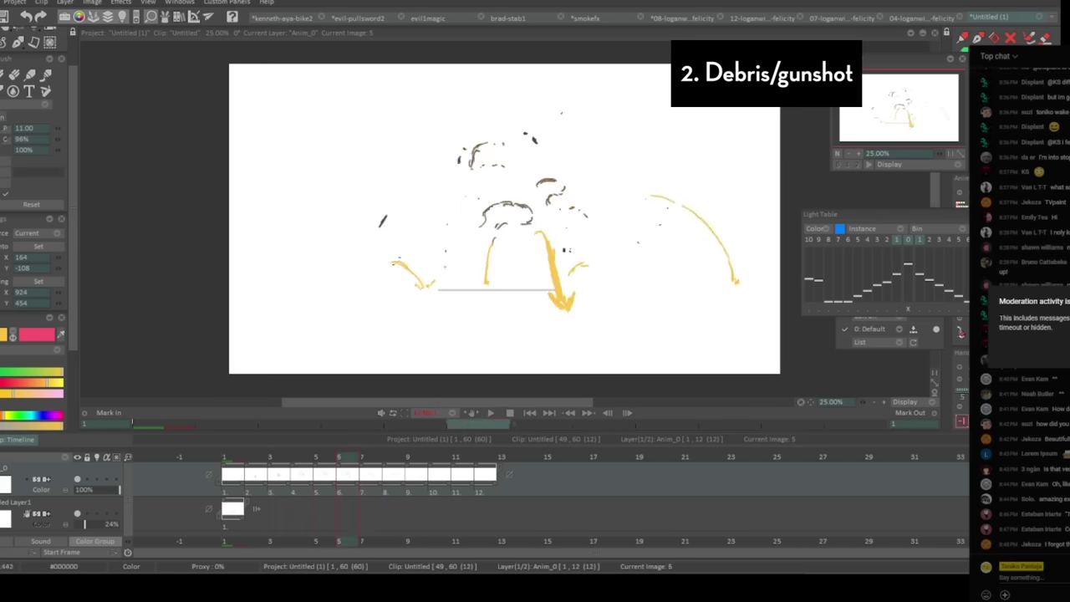
Return to frame 2 and change the canvas background from white to a light warm grey.
{"action": "key", "text": "Left"}
{"action": "key", "text": "Left"}
{"action": "key", "text": "Left"}
{"action": "key", "text": "Left"}
{"action": "left_click", "coordinate": [4, 543]}
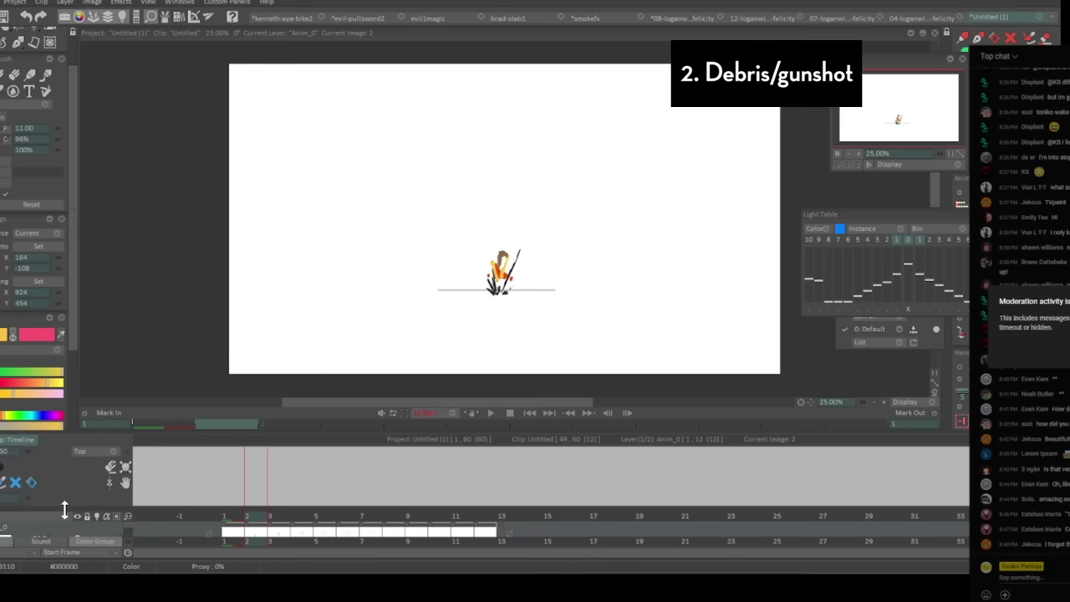
{"action": "left_click_drag", "start_coordinate": [65, 509], "coordinate": [65, 451]}
{"action": "left_click", "coordinate": [15, 552]}
{"action": "left_click_drag", "start_coordinate": [104, 543], "coordinate": [70, 485]}
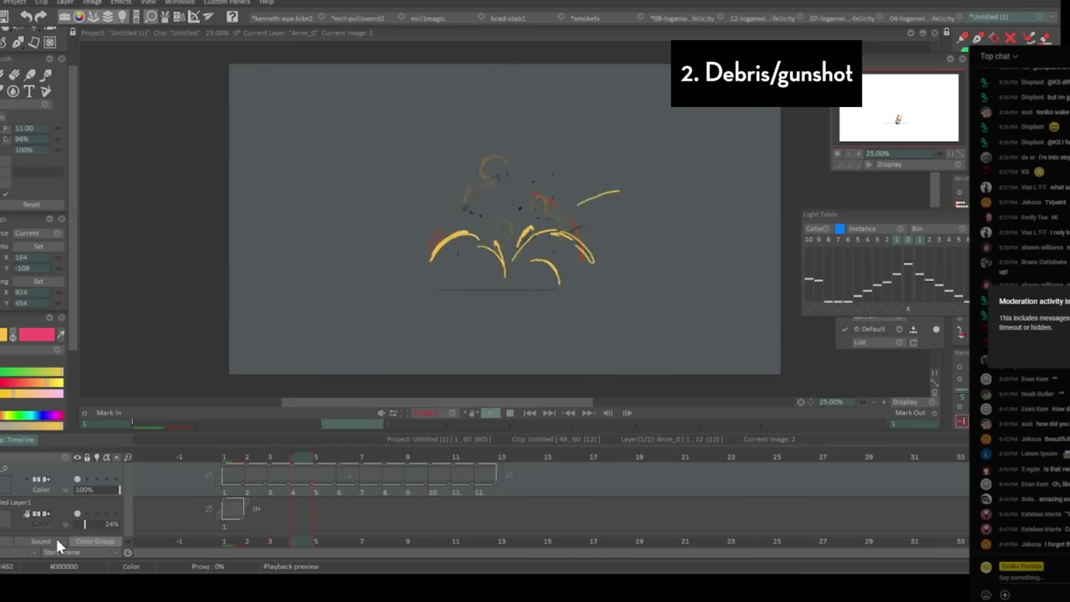
{"action": "left_click_drag", "start_coordinate": [31, 458], "coordinate": [17, 551]}
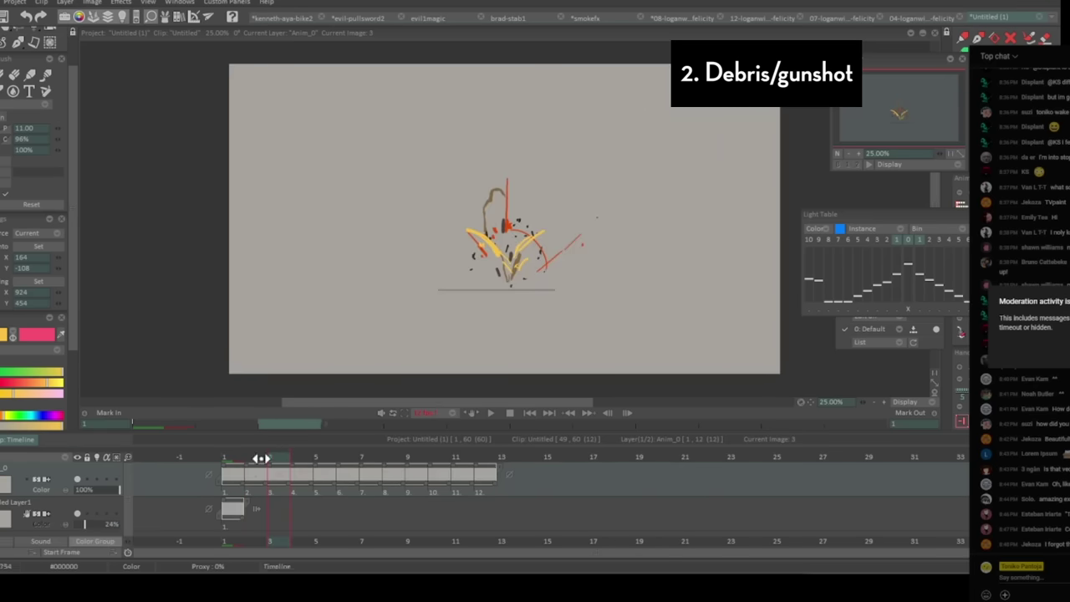
Pick a light swatch, dot small white specks among the debris on frame 5, and review the playback.
{"action": "left_click", "coordinate": [258, 458]}
{"action": "left_click", "coordinate": [4, 334]}
{"action": "left_click", "coordinate": [112, 357]}
{"action": "key", "text": "Right"}
{"action": "key", "text": "Right"}
{"action": "left_click_drag", "start_coordinate": [466, 171], "coordinate": [463, 177]}
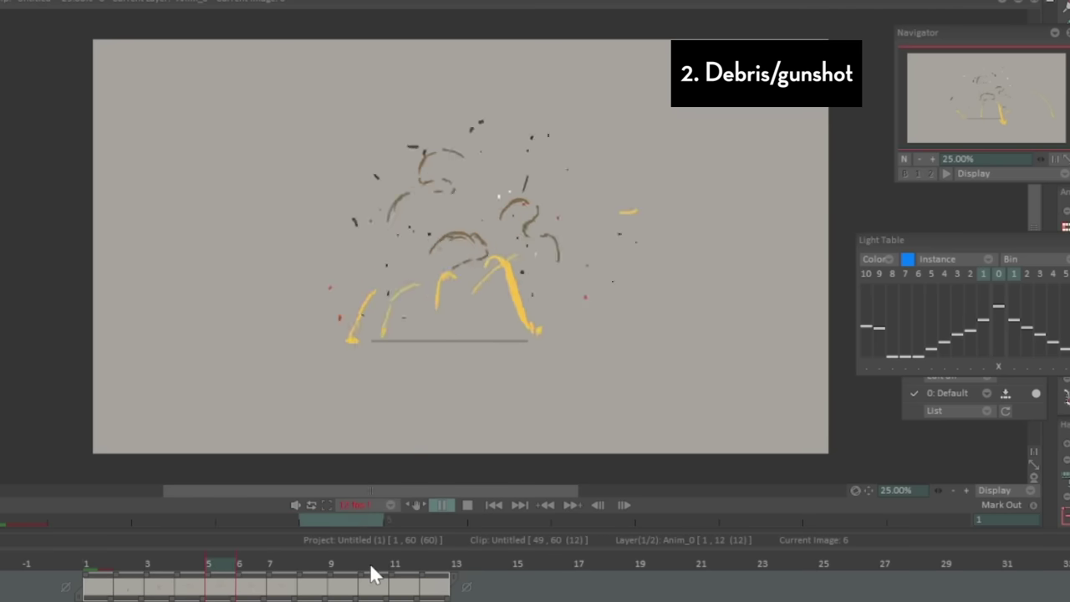
{"action": "key", "text": "Return"}
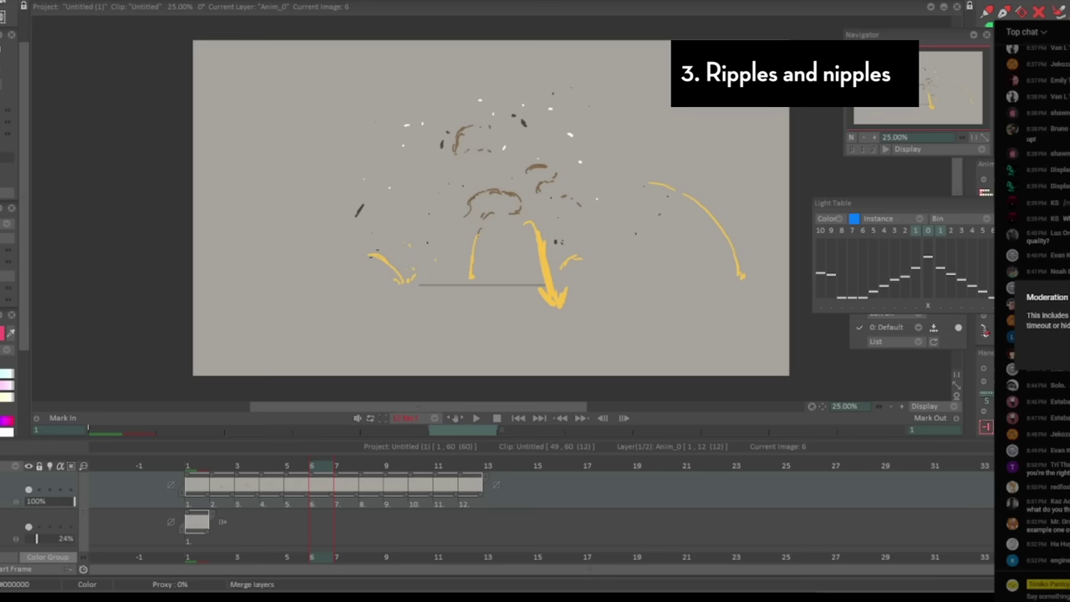
Set the new clip's background to white and pick a blue-violet drawing colour.
{"action": "left_click", "coordinate": [87, 584]}
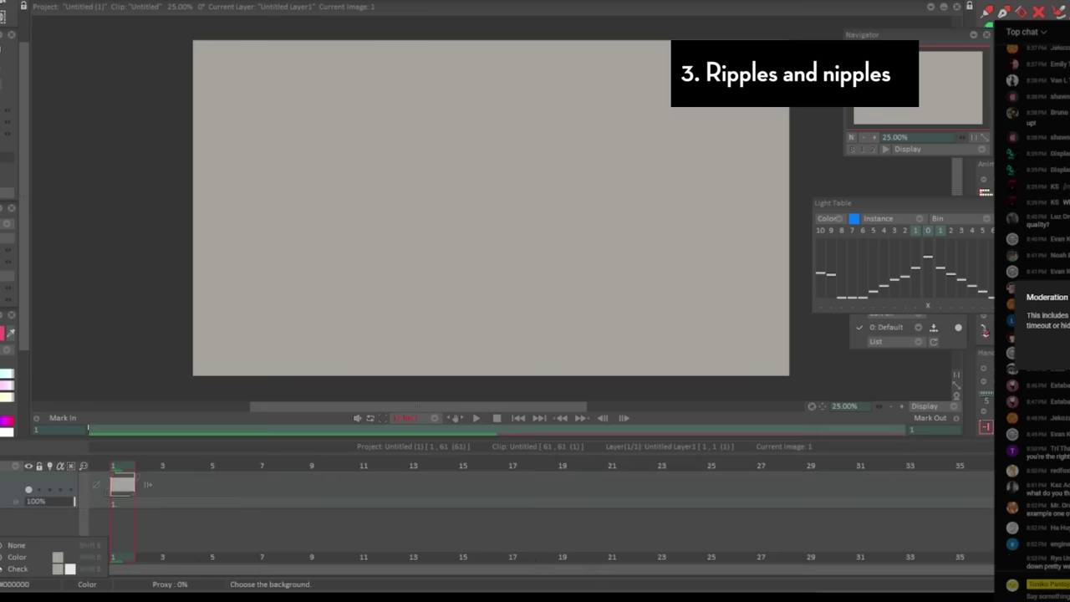
{"action": "left_click", "coordinate": [65, 568]}
{"action": "left_click", "coordinate": [2, 333]}
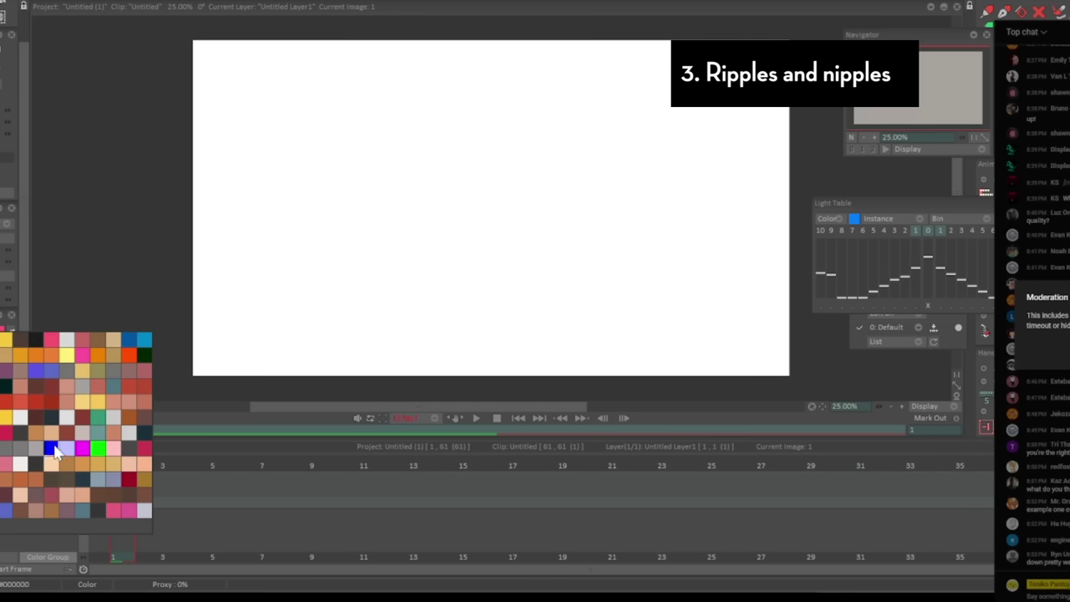
{"action": "left_click", "coordinate": [51, 370]}
Sketch a small centre circle and a ring around it on the first two ripple frames, undoing a stray stroke.
{"action": "key", "text": "Right"}
{"action": "mouse_move", "coordinate": [478, 193]}
{"action": "left_mouse_down"}
{"action": "mouse_move", "coordinate": [510, 184]}
{"action": "mouse_move", "coordinate": [462, 181]}
{"action": "left_mouse_up"}
{"action": "key", "text": "ctrl+z"}
{"action": "key", "text": "Right"}
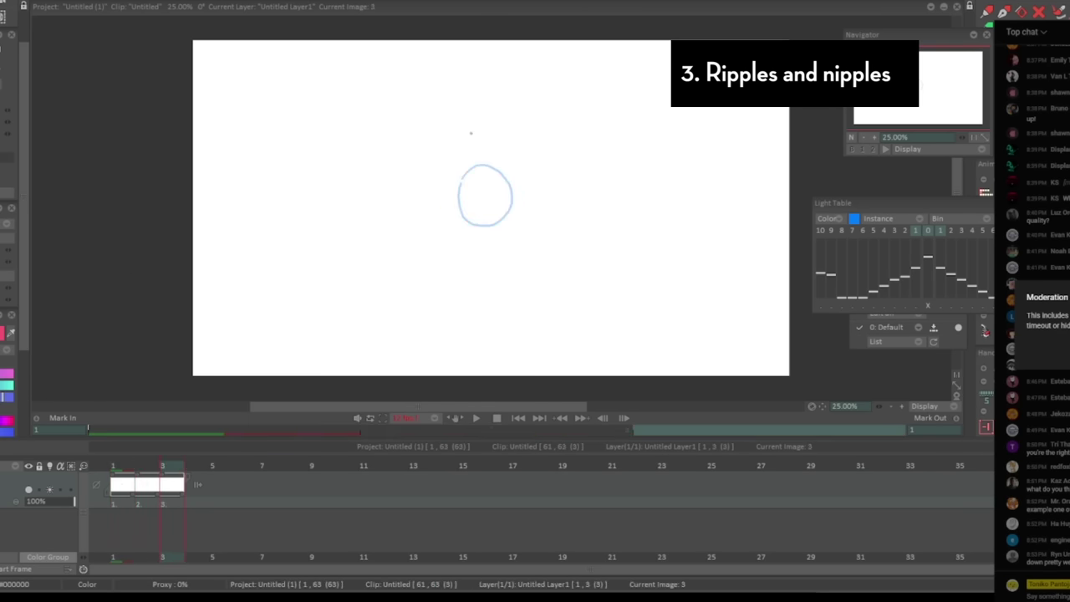
Extend the light table to show the four previous frames and flip between the ripple drawings.
{"action": "left_click_drag", "start_coordinate": [905, 231], "coordinate": [884, 230]}
{"action": "key", "text": "Left"}
{"action": "key", "text": "Right"}
{"action": "key", "text": "Left"}
{"action": "key", "text": "Right"}
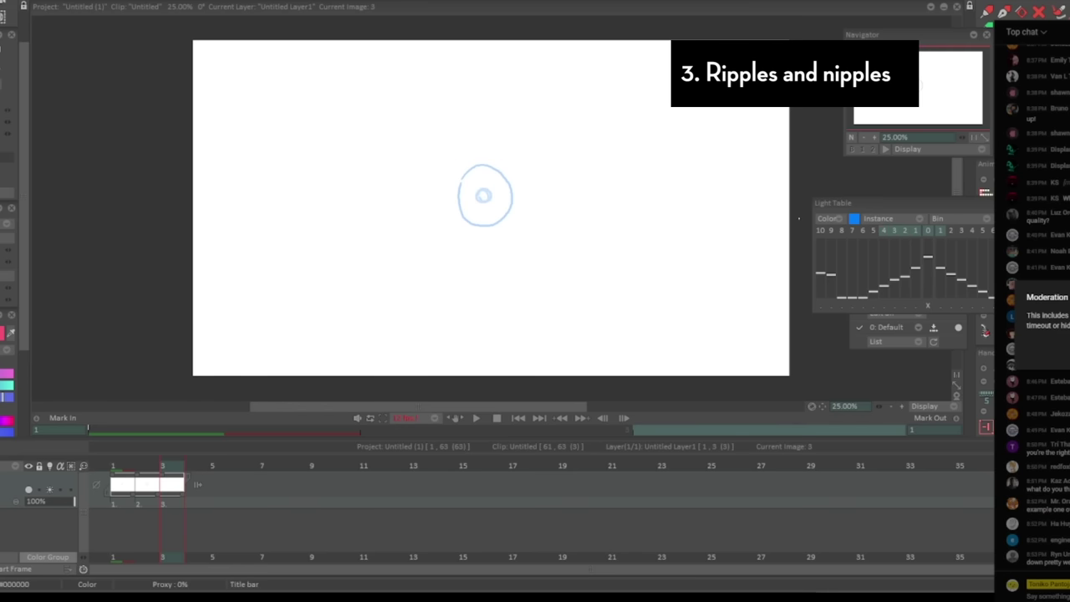
Compare the first ripple frames and draw a slightly wider ring around the existing one.
{"action": "key", "text": "Left"}
{"action": "key", "text": "Left"}
{"action": "key", "text": "Left"}
{"action": "key", "text": "Left"}
{"action": "key", "text": "Right"}
{"action": "key", "text": "Right"}
{"action": "key", "text": "Right"}
{"action": "key", "text": "Right"}
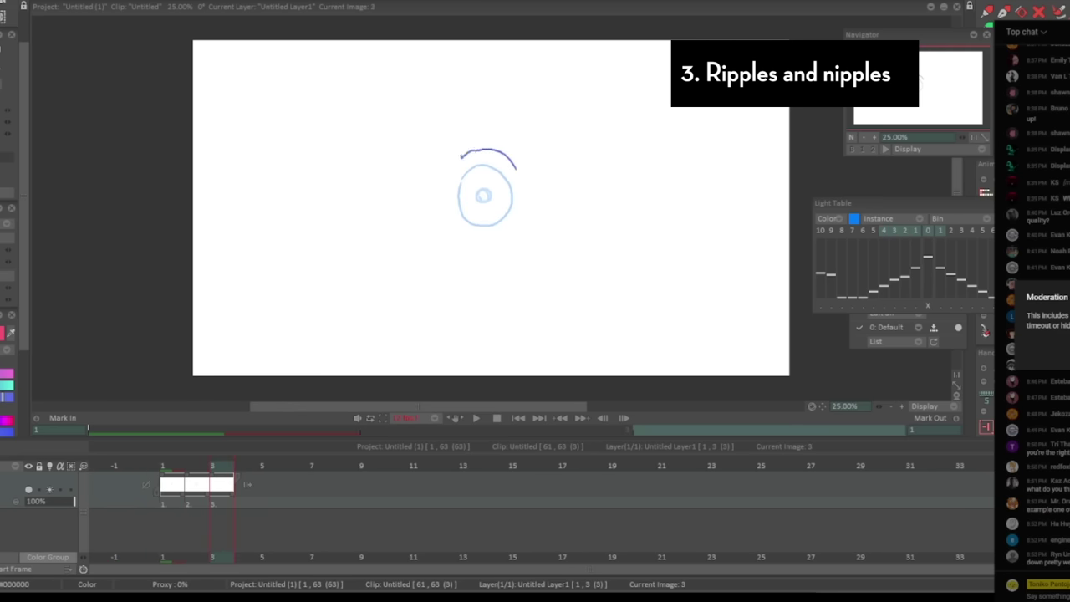
{"action": "left_click_drag", "start_coordinate": [500, 237], "coordinate": [516, 227]}
Draw a much larger ring around the previous one on frame 3.
{"action": "key", "text": "Left"}
{"action": "key", "text": "Left"}
{"action": "key", "text": "Right"}
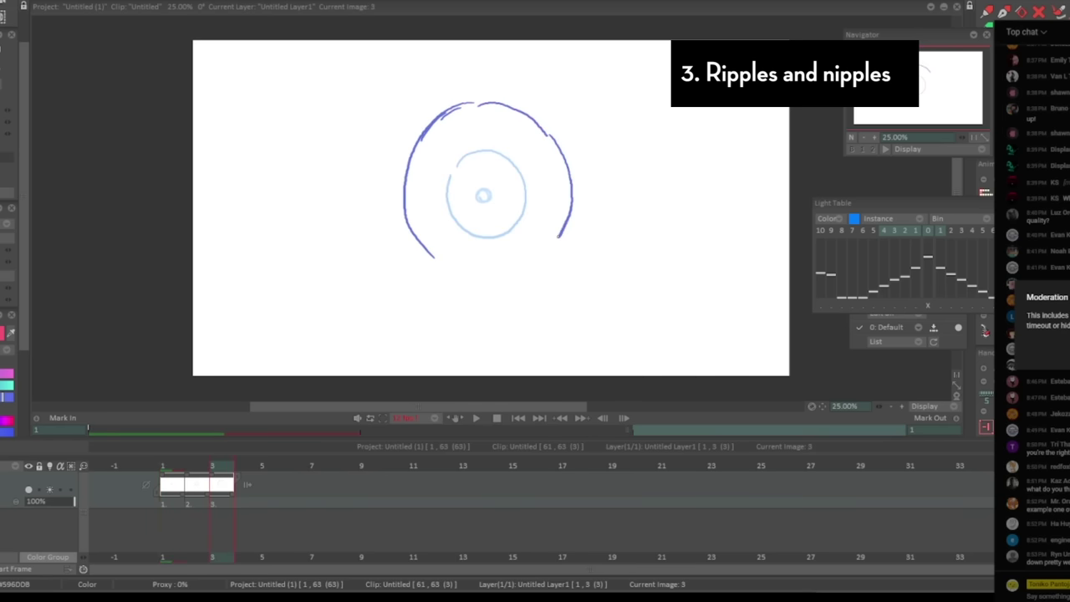
{"action": "left_click_drag", "start_coordinate": [523, 270], "coordinate": [533, 265]}
Add frame 4 and draw a ring slightly outside the previous one, undoing the spacing arrow sketched between the rings.
{"action": "key", "text": "Insert"}
{"action": "key", "text": "Left"}
{"action": "key", "text": "Right"}
{"action": "left_click_drag", "start_coordinate": [441, 90], "coordinate": [471, 83]}
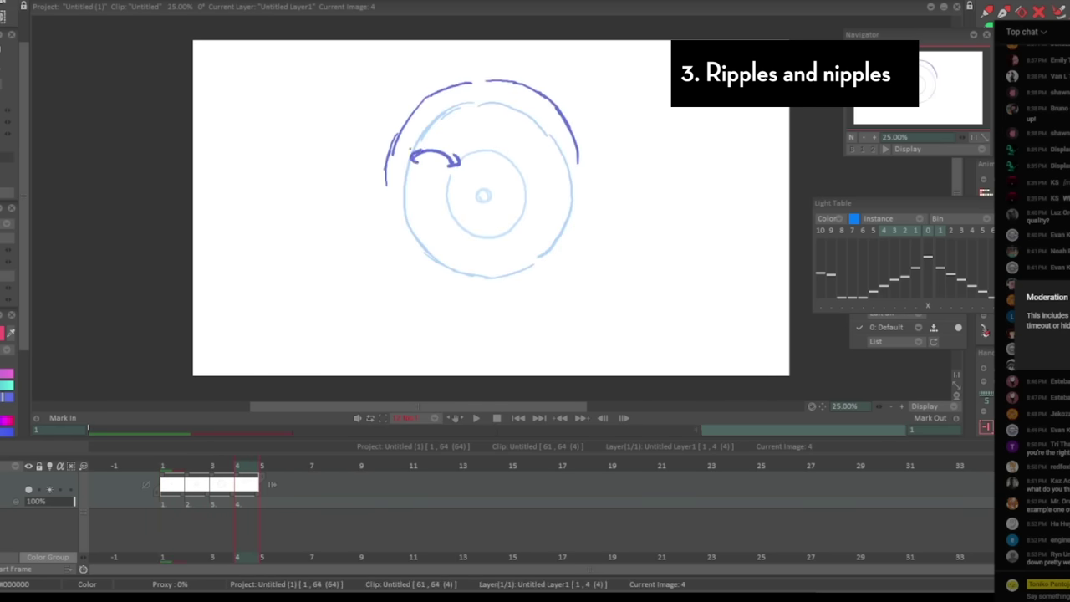
{"action": "key", "text": "ctrl+z"}
{"action": "left_click_drag", "start_coordinate": [547, 97], "coordinate": [589, 186]}
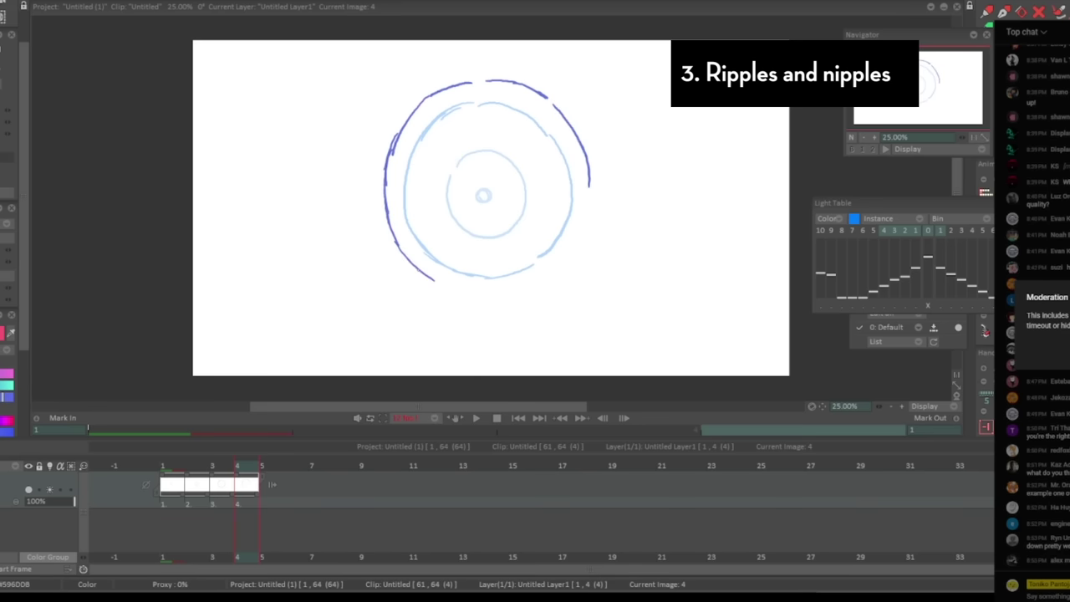
{"action": "left_click_drag", "start_coordinate": [565, 266], "coordinate": [499, 292]}
Add frame 5 and draw the left, upper and right arcs of a ring just outside the previous one.
{"action": "key", "text": "Insert"}
{"action": "key", "text": "Left"}
{"action": "key", "text": "Right"}
{"action": "mouse_move", "coordinate": [415, 95]}
{"action": "left_mouse_down"}
{"action": "mouse_move", "coordinate": [399, 112]}
{"action": "mouse_move", "coordinate": [373, 192]}
{"action": "mouse_move", "coordinate": [428, 289]}
{"action": "left_mouse_up"}
{"action": "key", "text": "Left"}
{"action": "key", "text": "Right"}
{"action": "key", "text": "Left"}
{"action": "mouse_move", "coordinate": [504, 72]}
{"action": "left_mouse_down"}
{"action": "mouse_move", "coordinate": [547, 90]}
{"action": "mouse_move", "coordinate": [601, 197]}
{"action": "left_mouse_up"}
{"action": "key", "text": "Right"}
Clean up the right edge of the frame 5 ring with the eraser, redraw it, and complete the bottom arcs.
{"action": "left_click_drag", "start_coordinate": [565, 112], "coordinate": [568, 115]}
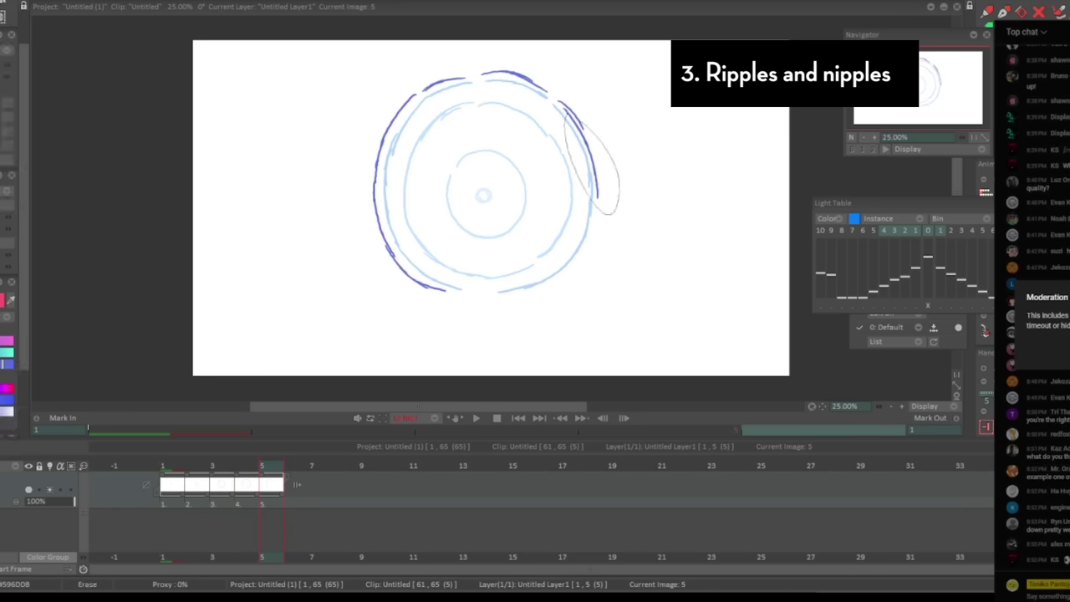
{"action": "key", "text": "Return"}
{"action": "left_click_drag", "start_coordinate": [602, 179], "coordinate": [549, 289]}
{"action": "key", "text": "Left"}
{"action": "key", "text": "Right"}
{"action": "left_click_drag", "start_coordinate": [412, 279], "coordinate": [464, 299]}
{"action": "left_click_drag", "start_coordinate": [474, 299], "coordinate": [547, 289]}
Add frame 6 and draw the ripple as a broken ring of dashes just outside the previous one.
{"action": "key", "text": "Insert"}
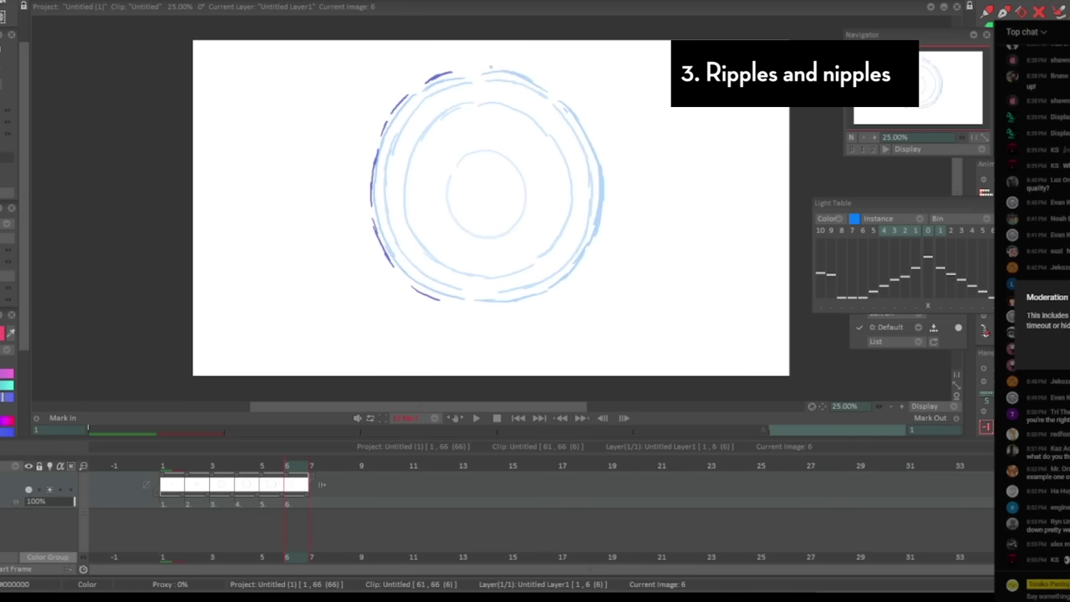
{"action": "left_click_drag", "start_coordinate": [486, 68], "coordinate": [553, 92]}
{"action": "key", "text": "Left"}
{"action": "key", "text": "Right"}
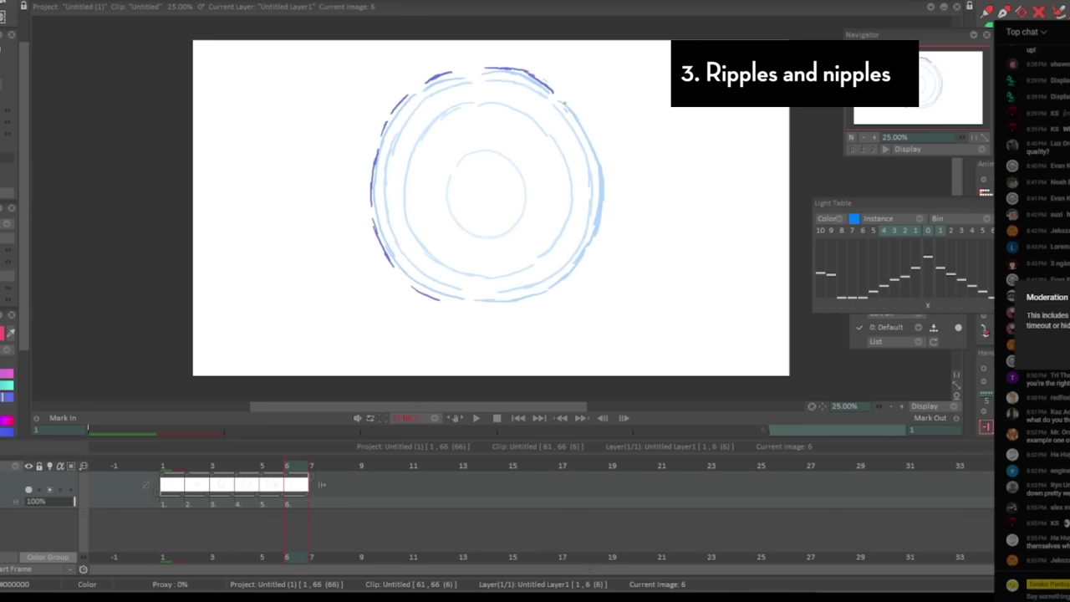
{"action": "left_click_drag", "start_coordinate": [541, 296], "coordinate": [560, 289]}
Add frame 7, draw thinner, sparser dashes just outside the previous ring, and play back the ripple.
{"action": "key", "text": "Insert"}
{"action": "key", "text": "Left"}
{"action": "key", "text": "Left"}
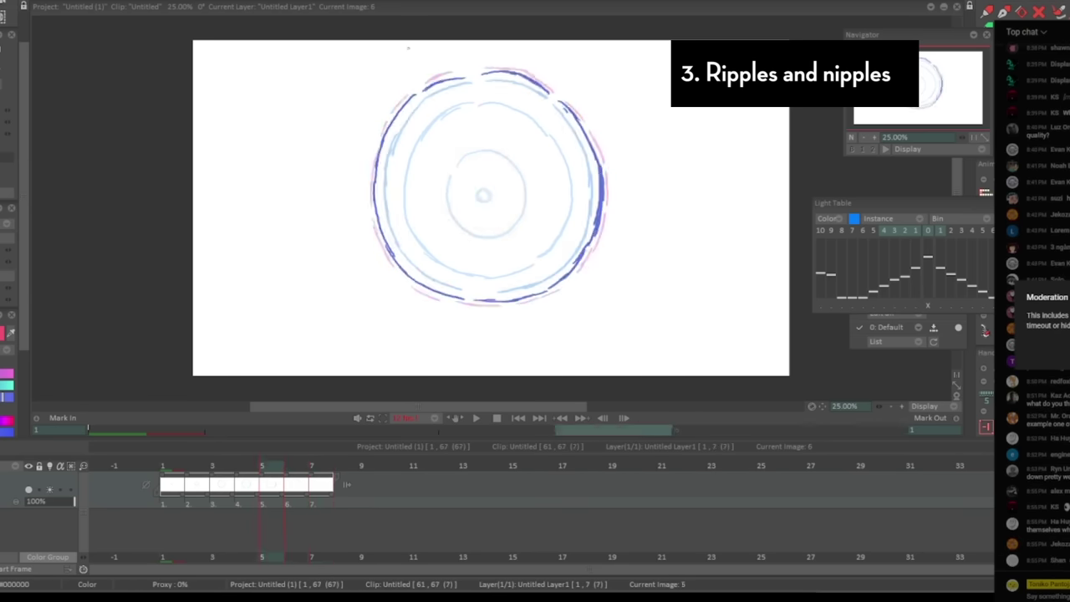
{"action": "key", "text": "Right"}
{"action": "key", "text": "Right"}
{"action": "left_click_drag", "start_coordinate": [407, 91], "coordinate": [384, 119]}
{"action": "left_click_drag", "start_coordinate": [379, 134], "coordinate": [372, 157]}
{"action": "left_click_drag", "start_coordinate": [449, 71], "coordinate": [458, 70]}
{"action": "key", "text": "Left"}
{"action": "key", "text": "Right"}
{"action": "left_click_drag", "start_coordinate": [595, 131], "coordinate": [605, 163]}
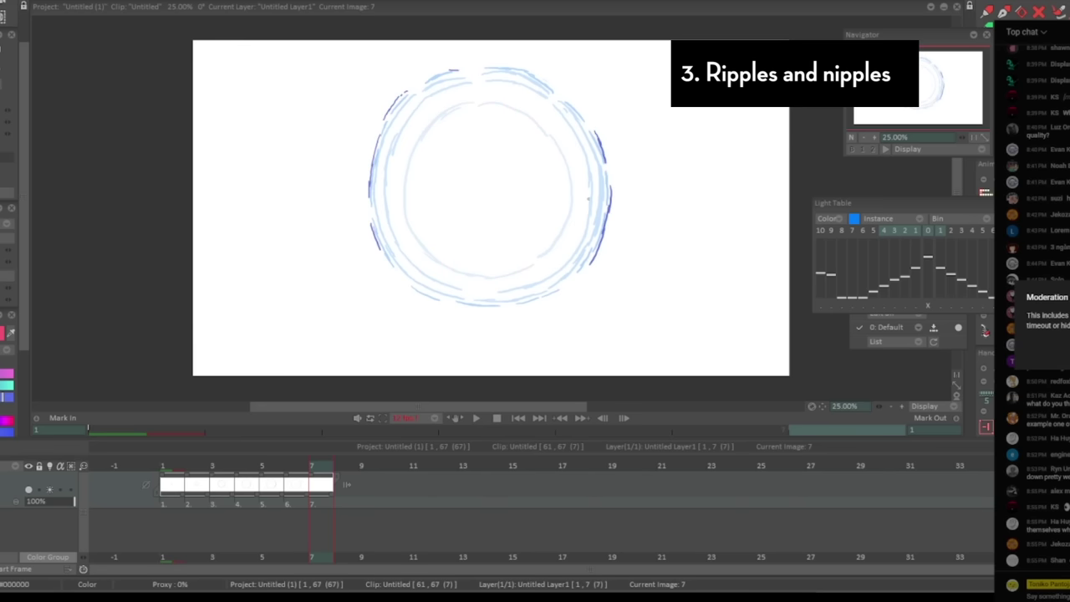
{"action": "left_click", "coordinate": [474, 418]}
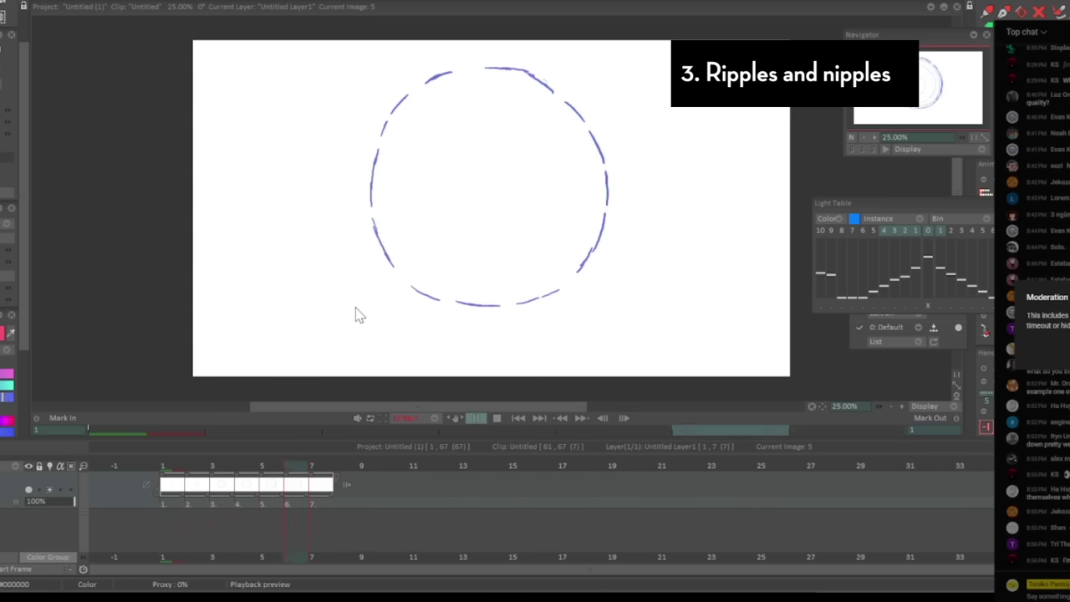
Stop on frame 3 and duplicate the ripple layer.
{"action": "left_click", "coordinate": [219, 465]}
{"action": "right_click", "coordinate": [42, 490]}
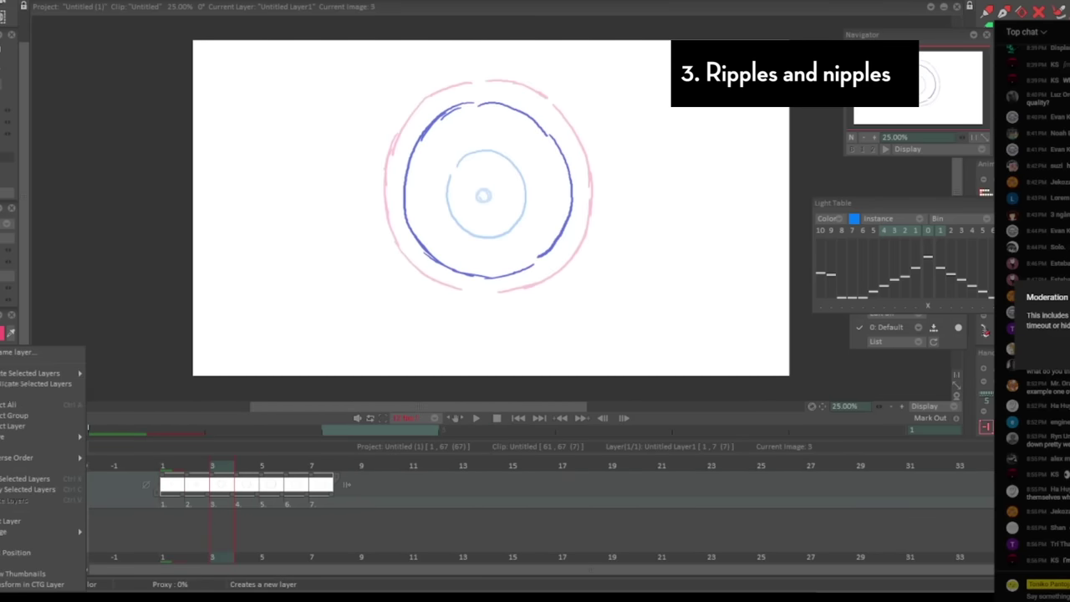
{"action": "left_click", "coordinate": [13, 384]}
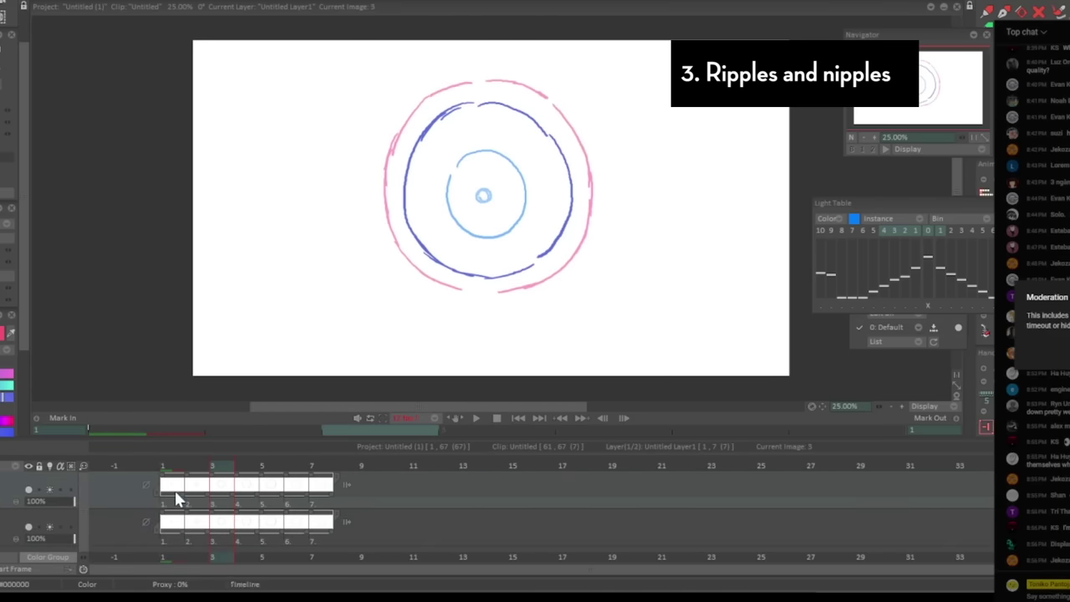
{"action": "double_click", "coordinate": [217, 501]}
{"action": "scroll", "coordinate": [25, 38], "scroll_direction": "up", "scroll_amount": 1}
{"action": "left_click", "coordinate": [187, 466]}
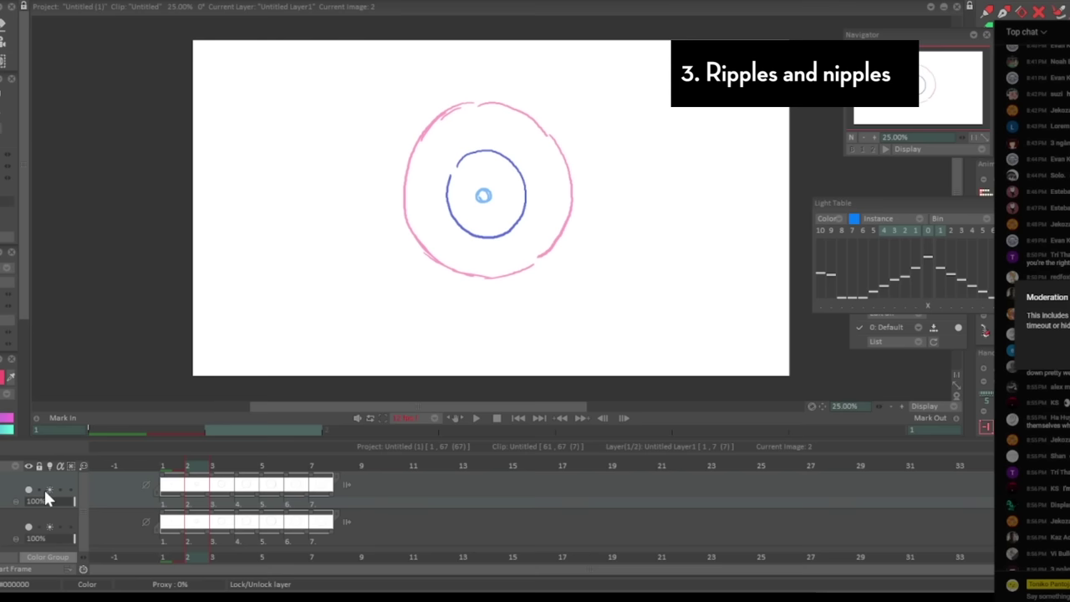
{"action": "left_click_drag", "start_coordinate": [171, 488], "coordinate": [189, 485]}
{"action": "key", "text": "Delete"}
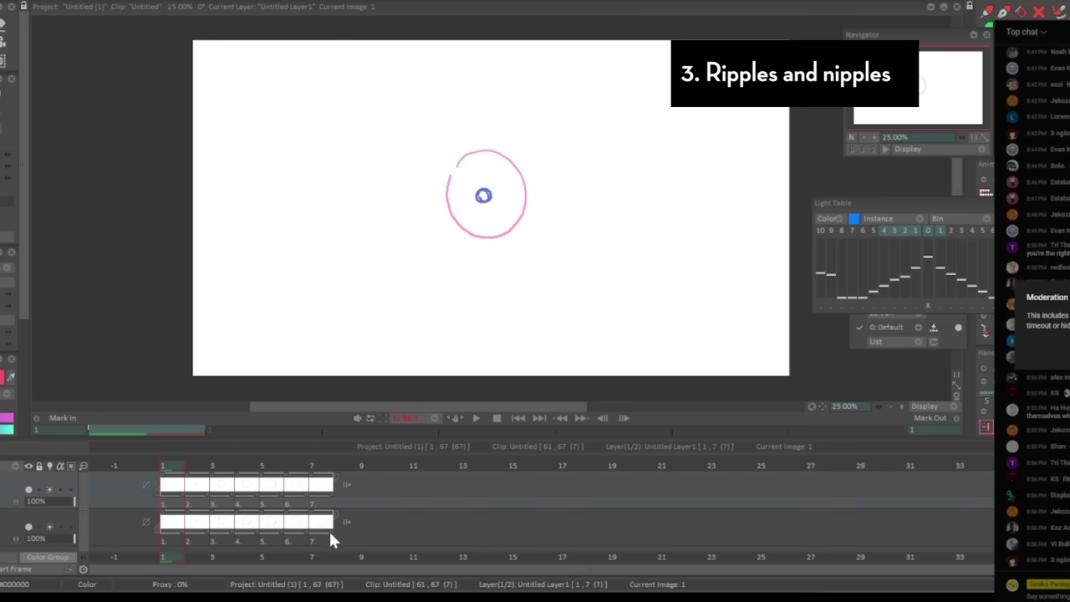
Extend the original ripple layer to frame 10, shift the duplicate layer to start on frame 3, and play back the result.
{"action": "left_click_drag", "start_coordinate": [332, 539], "coordinate": [357, 538]}
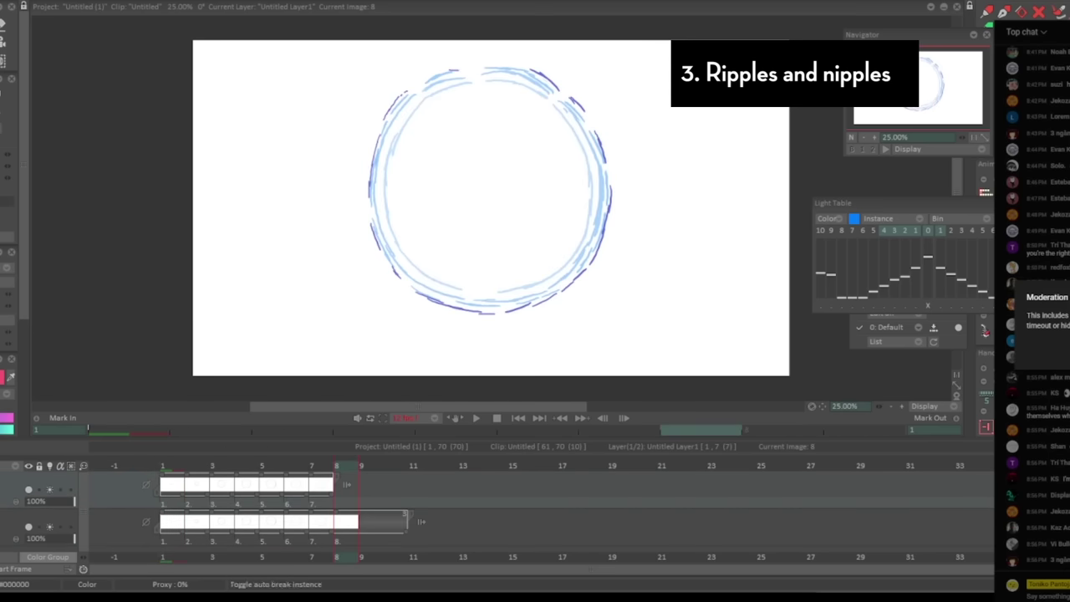
{"action": "left_click_drag", "start_coordinate": [178, 491], "coordinate": [228, 491]}
{"action": "left_click", "coordinate": [212, 467]}
{"action": "left_click", "coordinate": [476, 417]}
{"action": "left_click", "coordinate": [372, 482]}
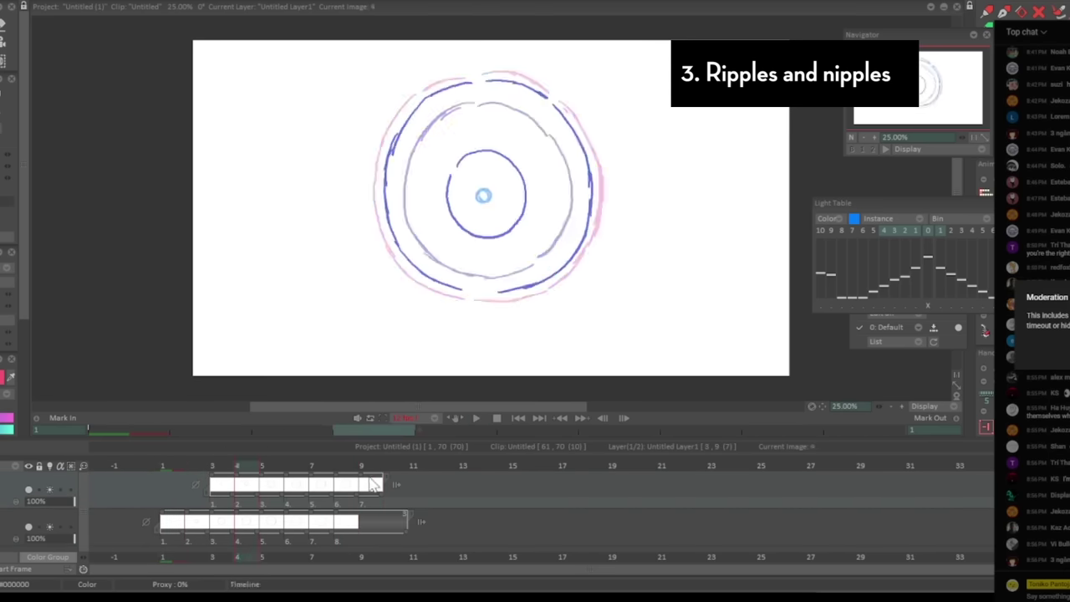
{"action": "left_click", "coordinate": [474, 419]}
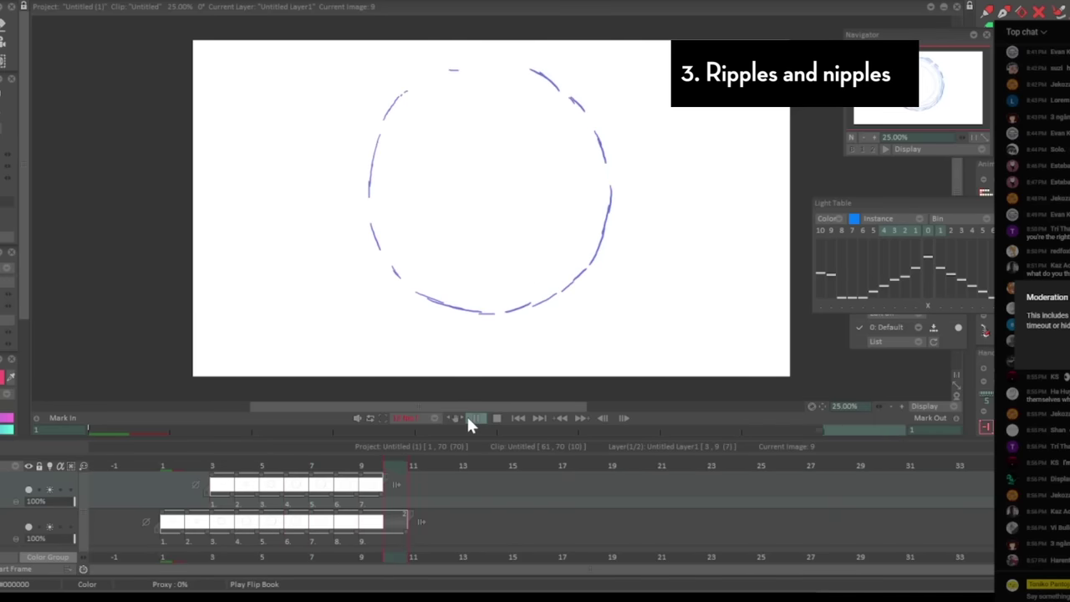
{"action": "left_click", "coordinate": [474, 418]}
Rotate all frames of the duplicate ripple layer about a quarter turn clockwise with the Transform tool and play back the animation.
{"action": "double_click", "coordinate": [346, 503]}
{"action": "mouse_move", "coordinate": [2, 43]}
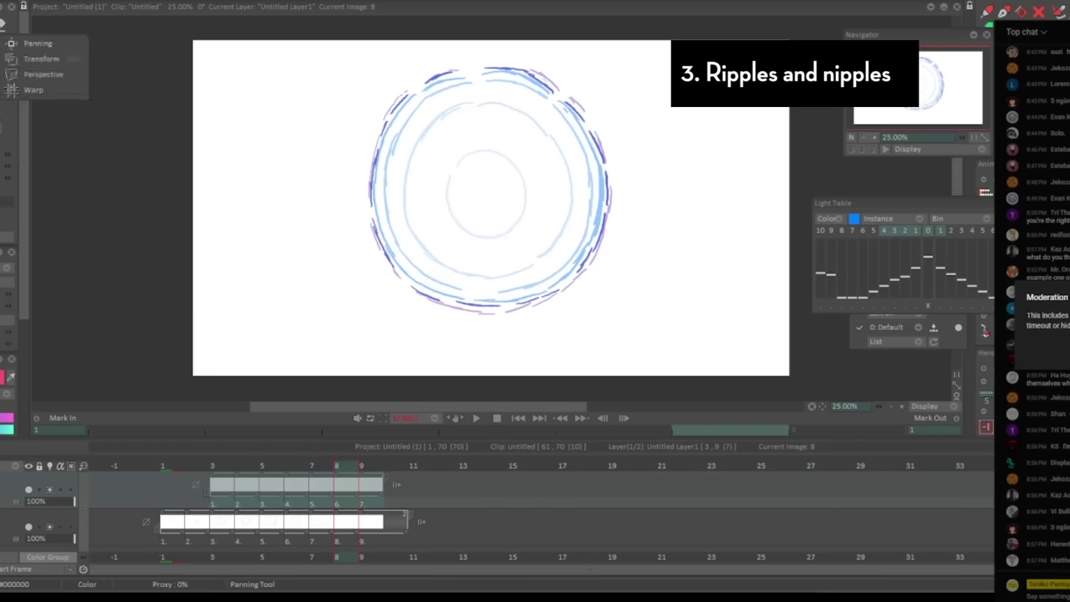
{"action": "left_click", "coordinate": [42, 59]}
{"action": "mouse_move", "coordinate": [615, 185]}
{"action": "left_mouse_down"}
{"action": "mouse_move", "coordinate": [449, 259]}
{"action": "mouse_move", "coordinate": [487, 292]}
{"action": "left_mouse_up"}
{"action": "key", "text": "Return"}
{"action": "left_click", "coordinate": [474, 420]}
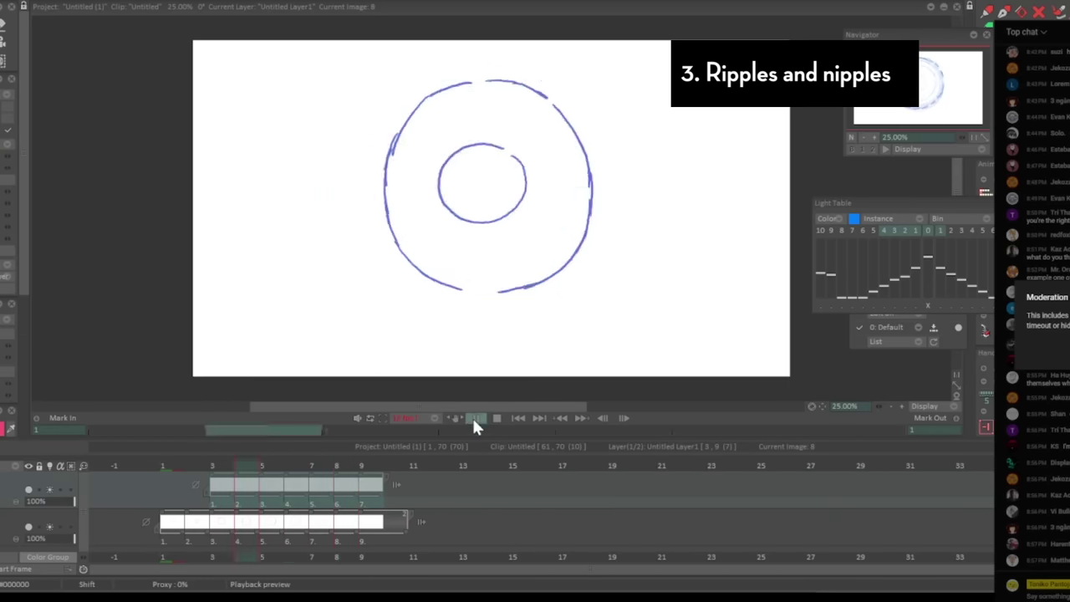
Add a third ripple layer as a duplicate starting on frame 5 and play back the overlapping ripples.
{"action": "left_click", "coordinate": [473, 419]}
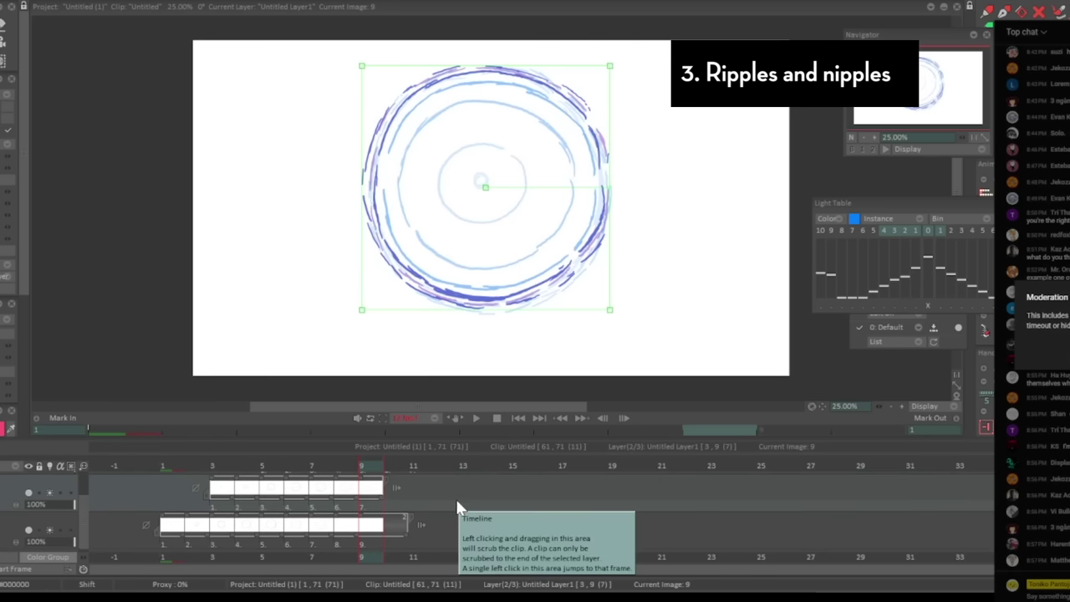
{"action": "scroll", "coordinate": [384, 510], "scroll_direction": "up", "scroll_amount": 1}
{"action": "left_click", "coordinate": [391, 465]}
{"action": "left_click", "coordinate": [407, 501]}
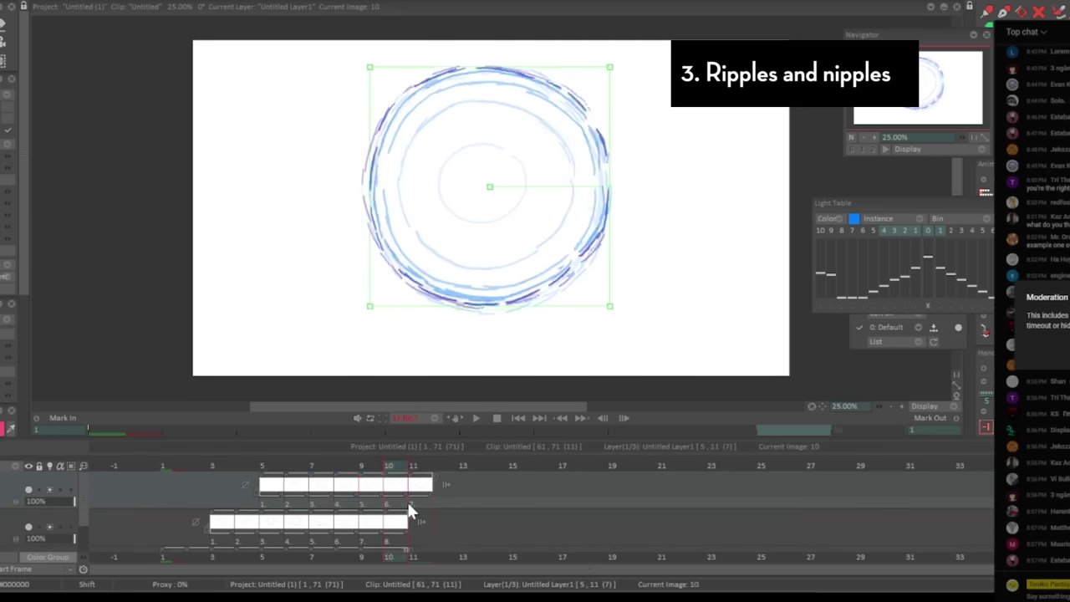
{"action": "left_click", "coordinate": [477, 418]}
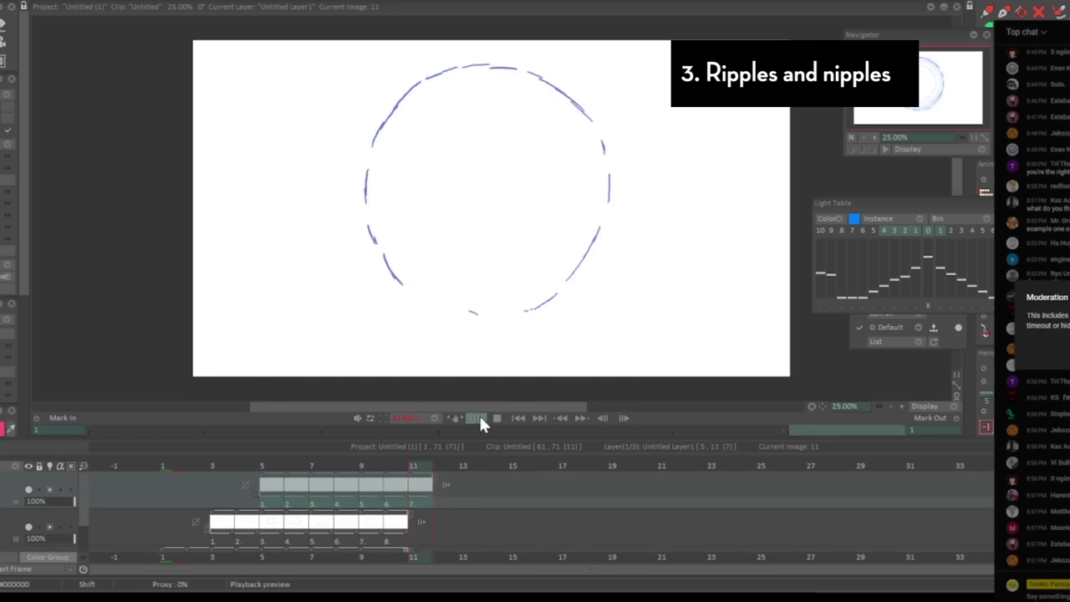
{"action": "left_click", "coordinate": [477, 418]}
{"action": "left_click", "coordinate": [476, 418]}
Move all frames of the top ripple layer to the upper-left area of the canvas.
{"action": "key", "text": "Left"}
{"action": "key", "text": "Left"}
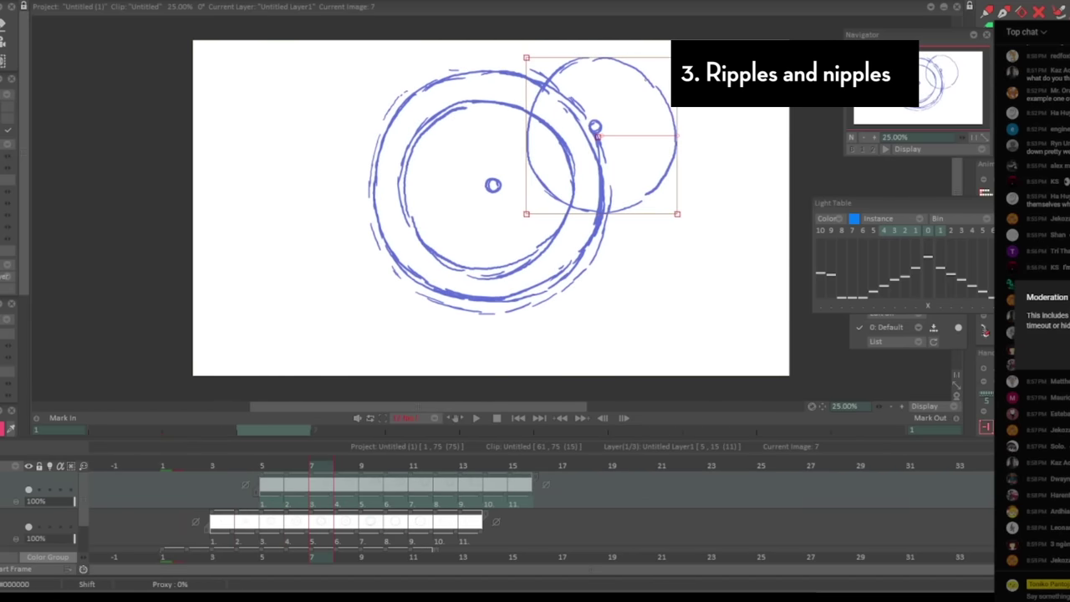
{"action": "left_click_drag", "start_coordinate": [598, 136], "coordinate": [316, 159]}
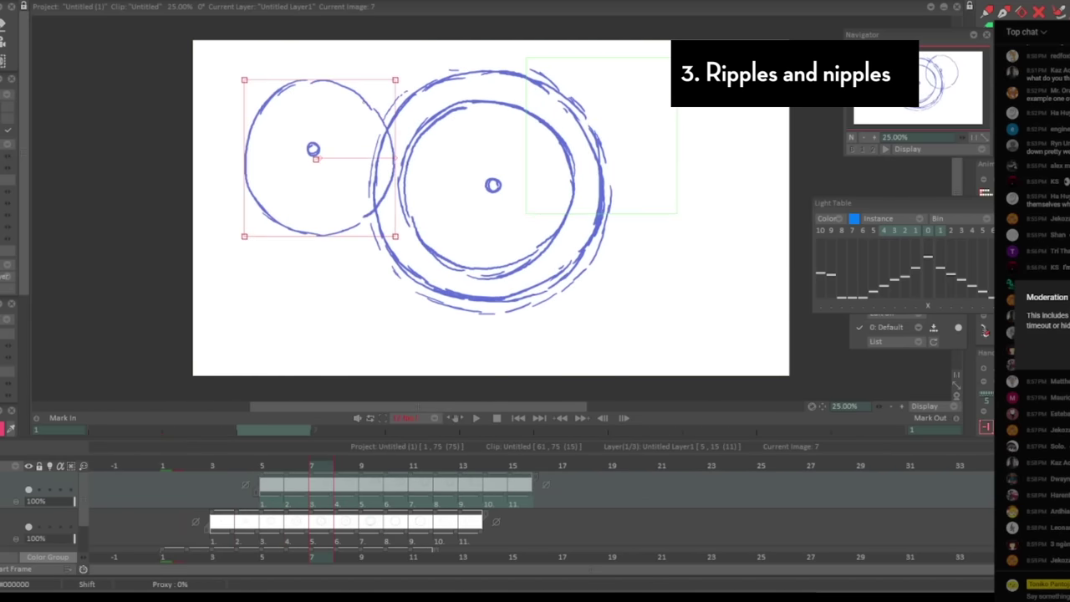
Move all frames of the middle ripple layer to the lower-right area of the canvas and play back the animation.
{"action": "left_click", "coordinate": [228, 533]}
{"action": "left_click", "coordinate": [484, 196]}
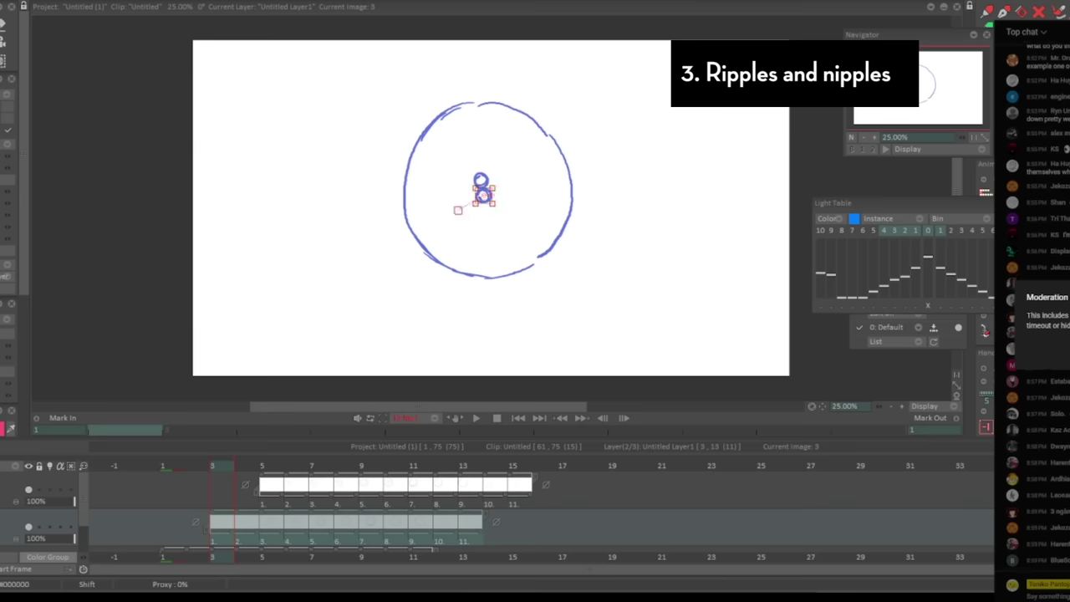
{"action": "left_click", "coordinate": [321, 503]}
{"action": "left_click", "coordinate": [267, 540]}
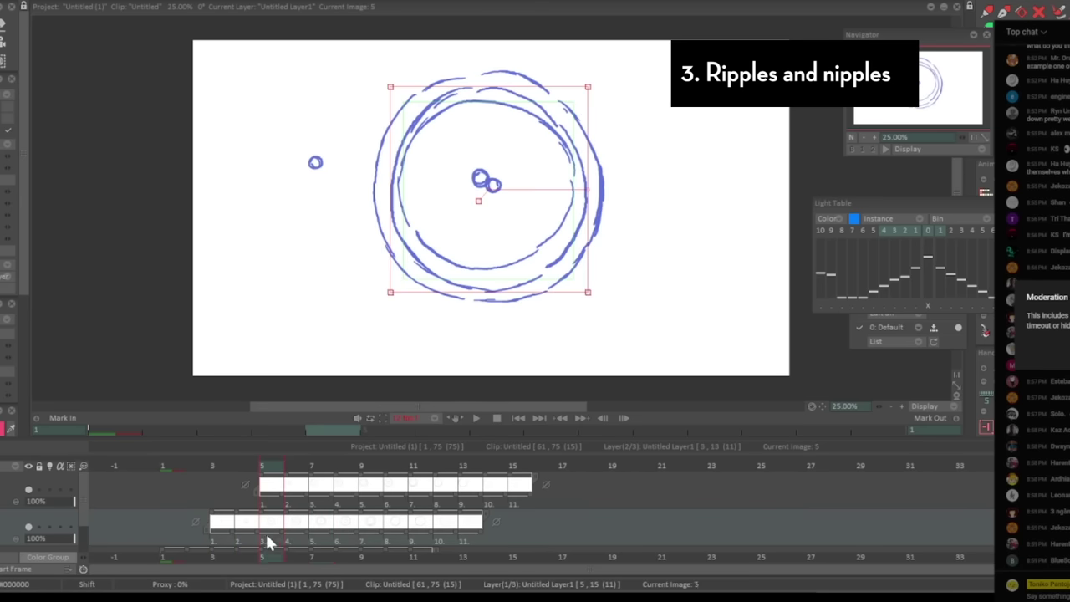
{"action": "left_click_drag", "start_coordinate": [495, 183], "coordinate": [683, 235]}
{"action": "left_click", "coordinate": [476, 417]}
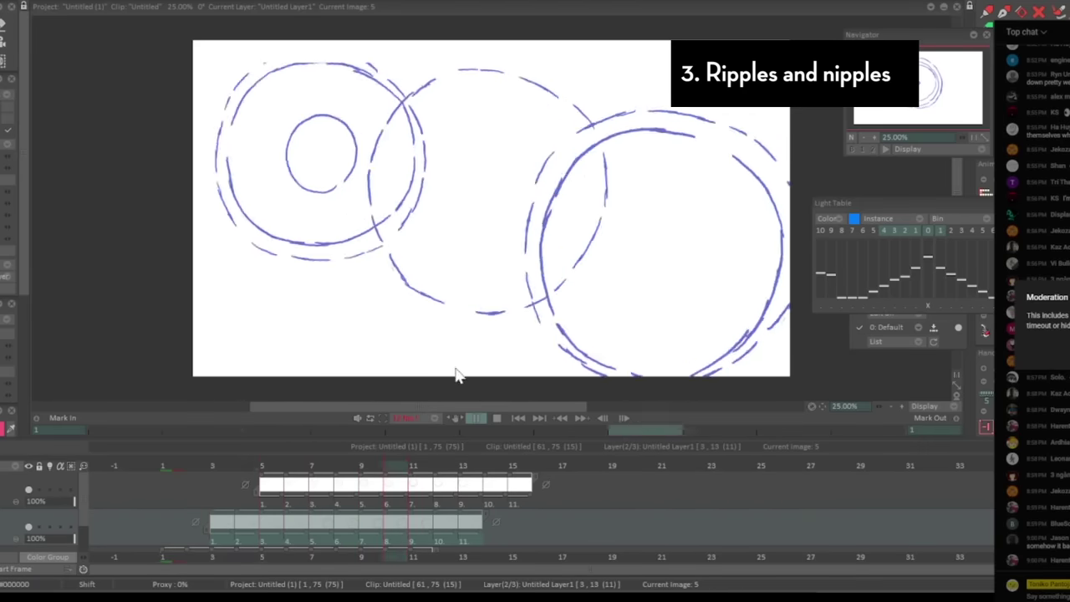
Stop the playback and duplicate the clip containing the three ripple layers.
{"action": "left_click", "coordinate": [7, 490]}
{"action": "scroll", "coordinate": [501, 510], "scroll_direction": "down", "scroll_amount": 1}
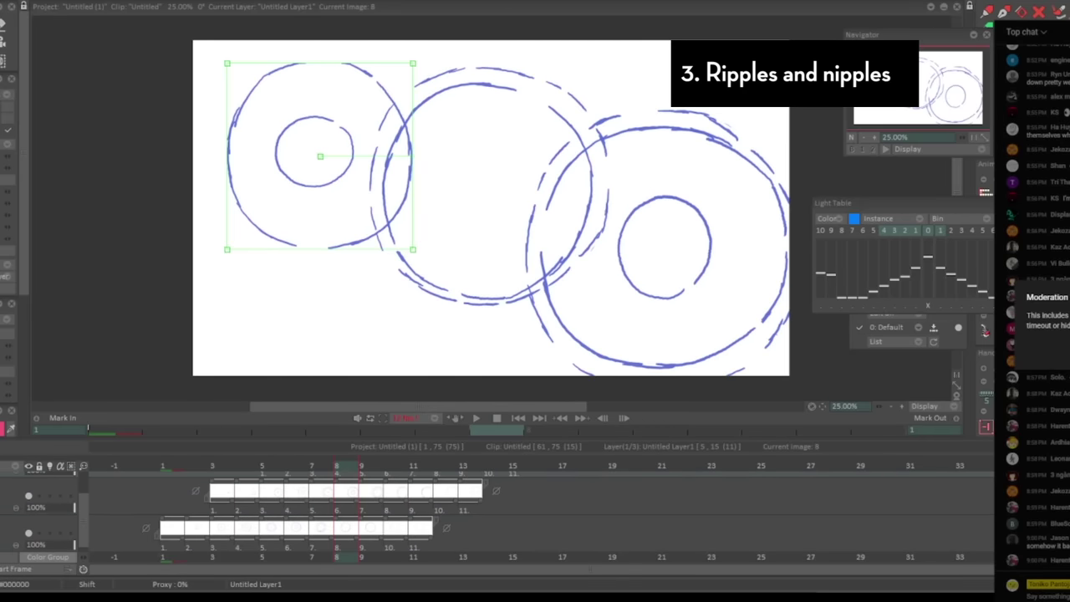
{"action": "left_click", "coordinate": [17, 446]}
{"action": "right_click", "coordinate": [235, 502]}
{"action": "left_click", "coordinate": [276, 451]}
{"action": "double_click", "coordinate": [396, 494]}
{"action": "scroll", "coordinate": [396, 501], "scroll_direction": "down", "scroll_amount": 1}
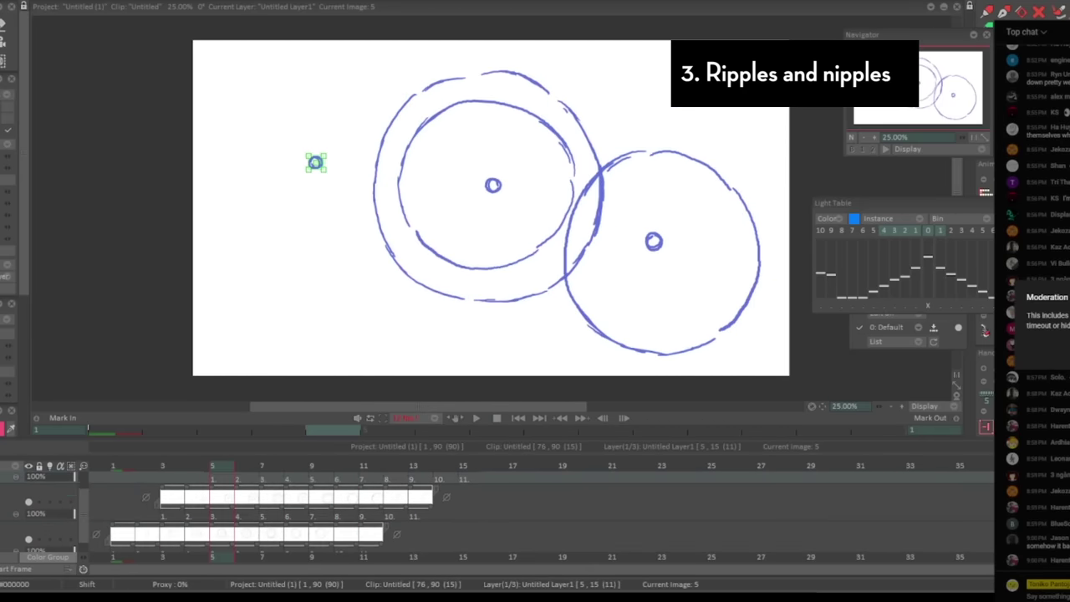
Merge the three ripple layers of the duplicated clip into one layer and play it back.
{"action": "left_click", "coordinate": [23, 5]}
{"action": "mouse_move", "coordinate": [92, 155]}
{"action": "left_click", "coordinate": [167, 165]}
{"action": "left_click", "coordinate": [416, 307]}
{"action": "left_click", "coordinate": [473, 418]}
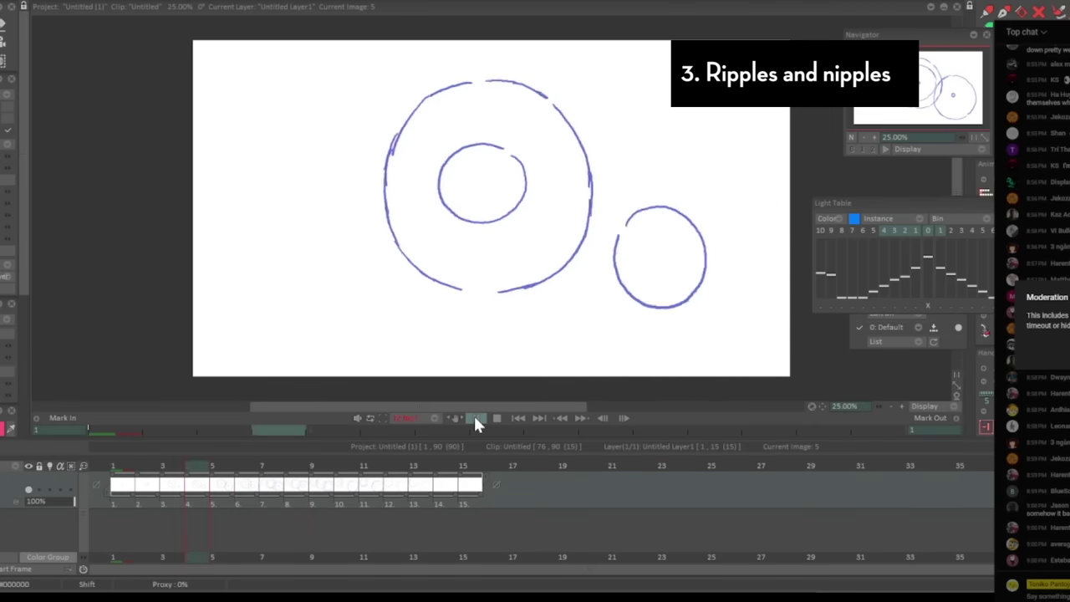
Select all 15 frames of the merged layer and start a perspective warp, pulling the two upper corners inward and downward and raising the lower-right corner.
{"action": "double_click", "coordinate": [366, 504]}
{"action": "left_click", "coordinate": [3, 61]}
{"action": "left_click", "coordinate": [3, 61]}
{"action": "left_click", "coordinate": [17, 73]}
{"action": "mouse_move", "coordinate": [214, 63]}
{"action": "left_mouse_down"}
{"action": "mouse_move", "coordinate": [267, 186]}
{"action": "mouse_move", "coordinate": [325, 194]}
{"action": "left_mouse_up"}
{"action": "left_click_drag", "start_coordinate": [789, 63], "coordinate": [644, 189]}
{"action": "left_click_drag", "start_coordinate": [789, 375], "coordinate": [784, 307]}
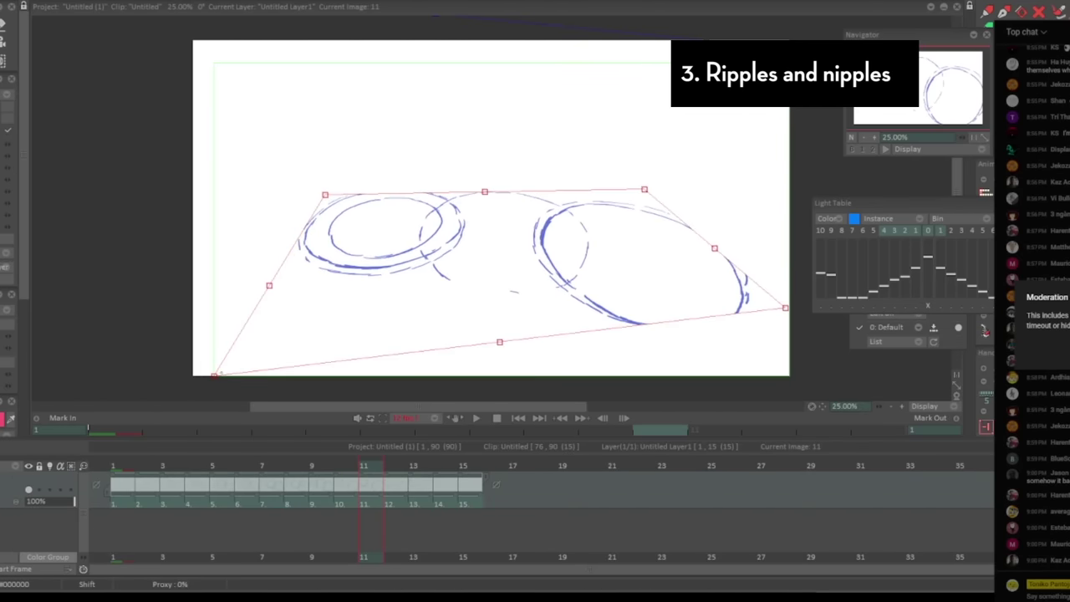
Adjust the four warp corners into a symmetric, flattened ground plane, apply the perspective, and play back the ripples.
{"action": "mouse_move", "coordinate": [214, 374]}
{"action": "left_mouse_down"}
{"action": "mouse_move", "coordinate": [196, 306]}
{"action": "mouse_move", "coordinate": [198, 320]}
{"action": "left_mouse_up"}
{"action": "left_click_drag", "start_coordinate": [785, 307], "coordinate": [780, 323]}
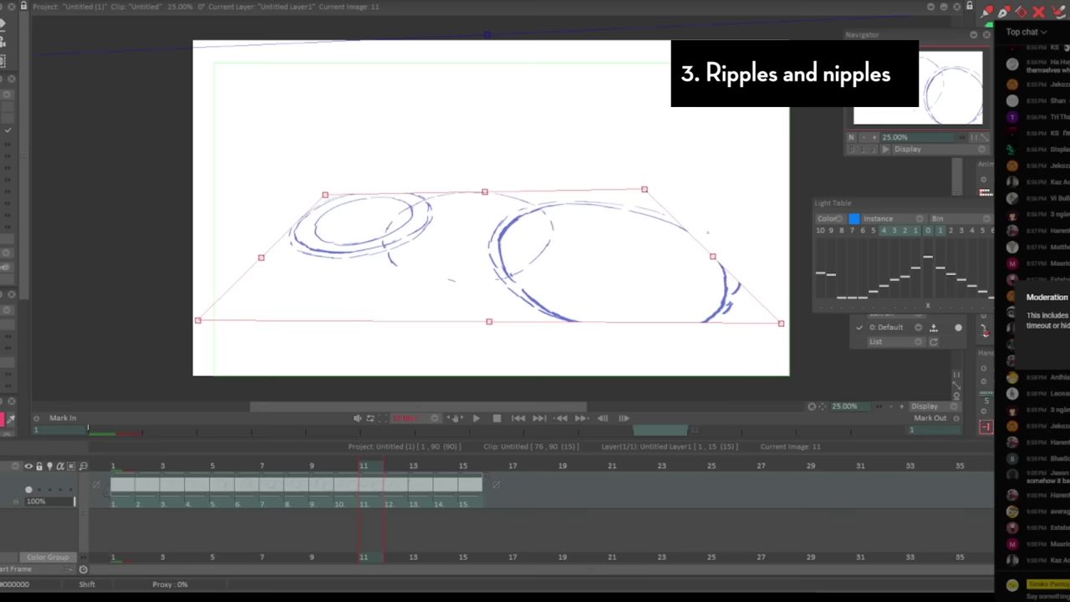
{"action": "left_click_drag", "start_coordinate": [645, 189], "coordinate": [668, 214]}
{"action": "left_click_drag", "start_coordinate": [325, 194], "coordinate": [313, 218]}
{"action": "key", "text": "Return"}
{"action": "left_click", "coordinate": [478, 419]}
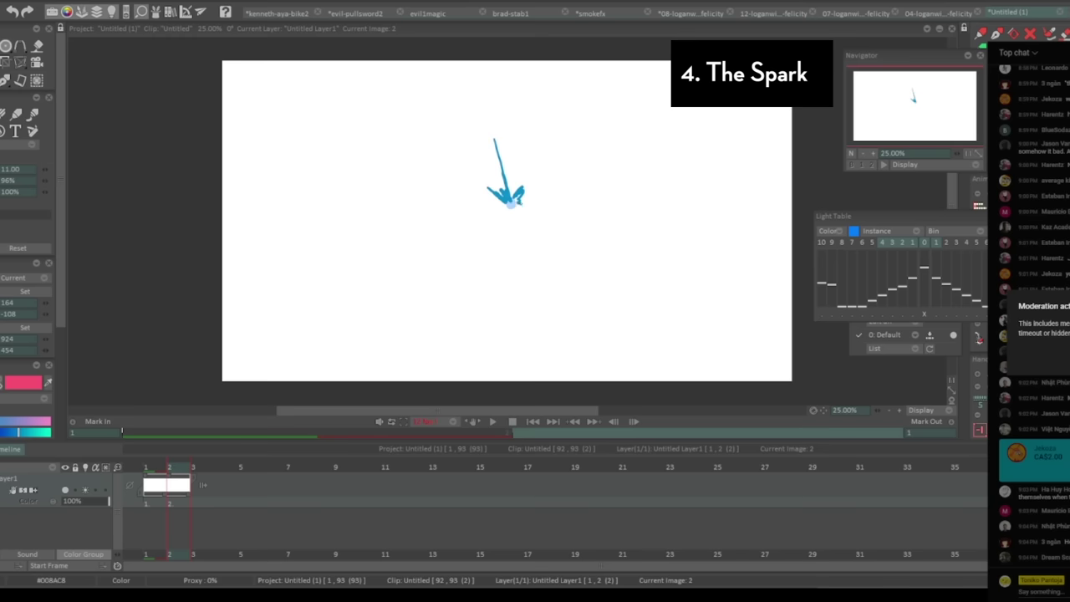
Add eight blank frames to the spark layer for 10 frames in total and return to frame 2.
{"action": "key", "text": "Insert"}
{"action": "key", "text": "Insert"}
{"action": "key", "text": "Insert"}
{"action": "key", "text": "Insert"}
{"action": "key", "text": "Insert"}
{"action": "key", "text": "Insert"}
{"action": "key", "text": "Insert"}
{"action": "key", "text": "Insert"}
{"action": "key", "text": "Left"}
{"action": "key", "text": "Left"}
{"action": "key", "text": "Left"}
{"action": "key", "text": "Left"}
{"action": "key", "text": "Left"}
{"action": "key", "text": "Left"}
{"action": "key", "text": "Left"}
{"action": "key", "text": "Left"}
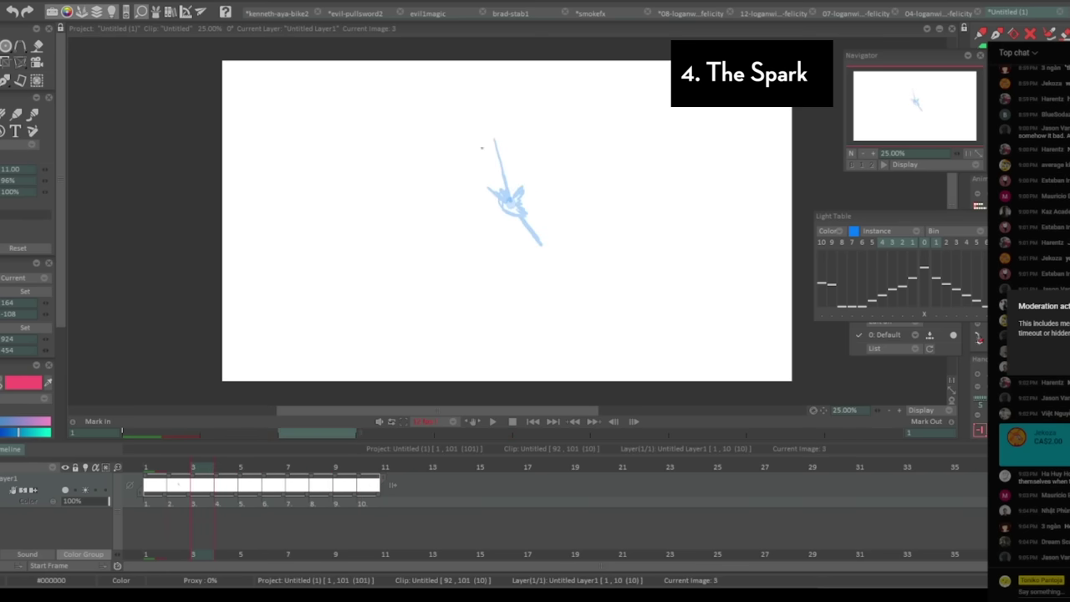
On frame 3, draw spark streaks bursting outward from the impact point toward the upper left, upper right and lower right.
{"action": "key", "text": "Right"}
{"action": "left_click_drag", "start_coordinate": [481, 112], "coordinate": [471, 88]}
{"action": "left_click_drag", "start_coordinate": [464, 179], "coordinate": [428, 185]}
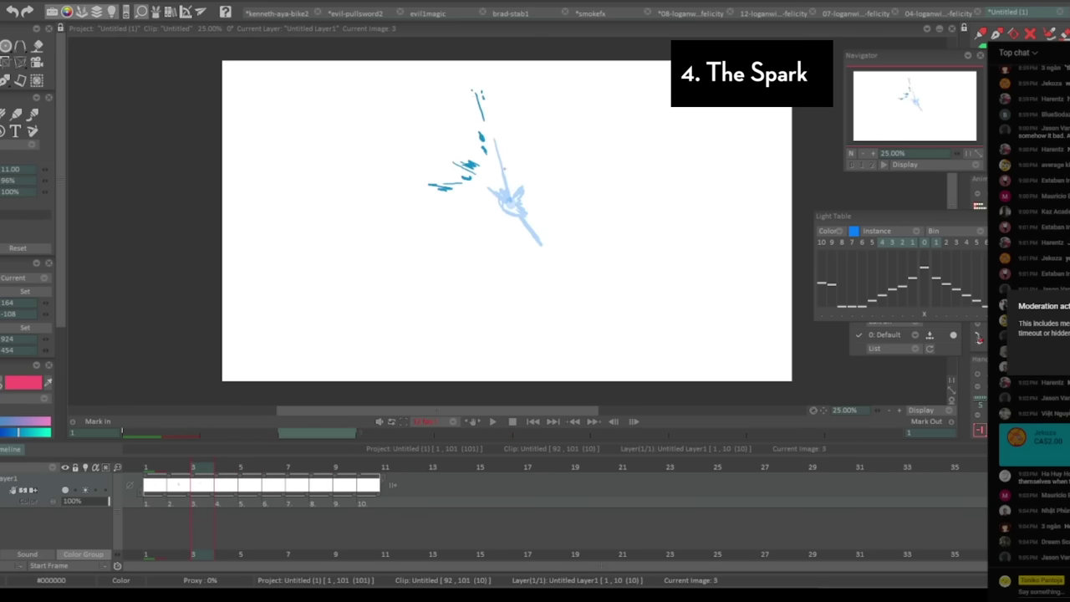
{"action": "key", "text": "Left"}
{"action": "key", "text": "Right"}
{"action": "left_click_drag", "start_coordinate": [532, 175], "coordinate": [603, 91]}
{"action": "key", "text": "Left"}
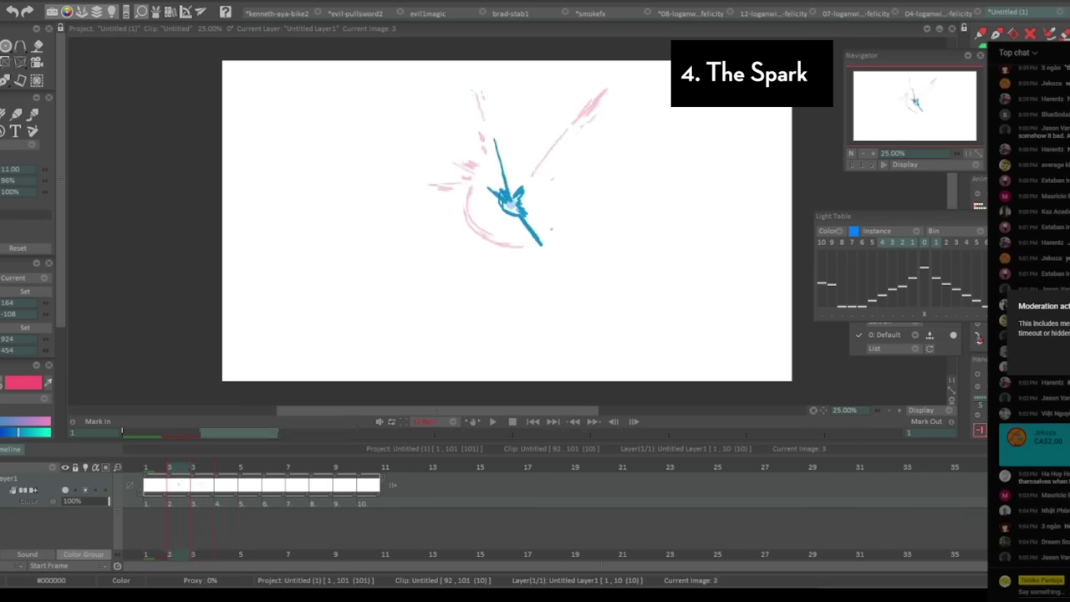
{"action": "key", "text": "Right"}
{"action": "left_click_drag", "start_coordinate": [542, 224], "coordinate": [594, 264]}
{"action": "mouse_move", "coordinate": [523, 249]}
{"action": "left_mouse_down"}
{"action": "mouse_move", "coordinate": [532, 285]}
{"action": "mouse_move", "coordinate": [560, 297]}
{"action": "left_mouse_up"}
On frame 4, draw broken spark streaks farther out below and to the left of the impact point.
{"action": "key", "text": "Right"}
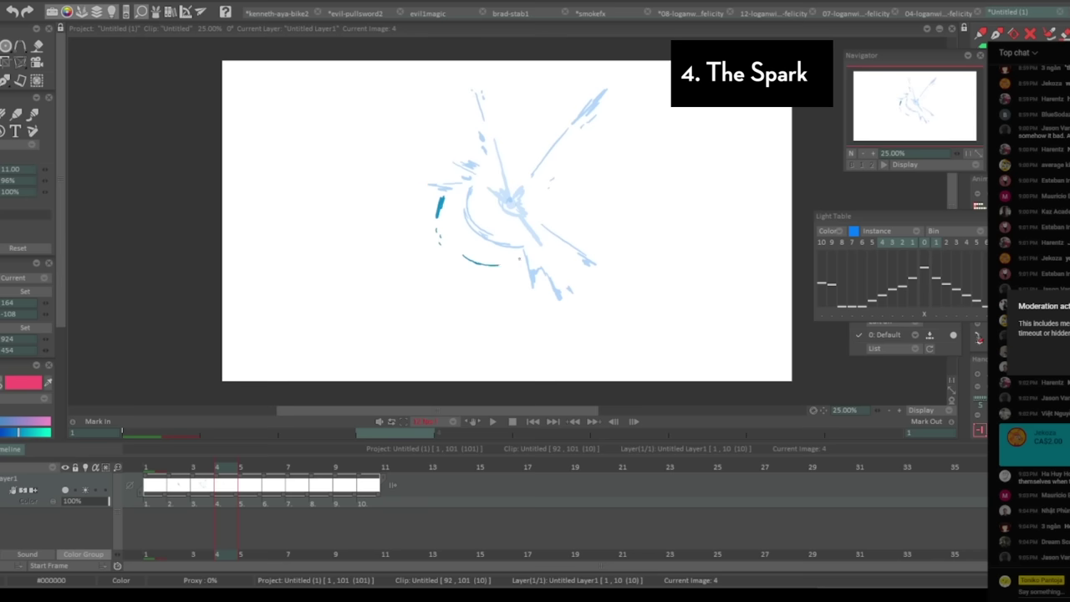
{"action": "left_click_drag", "start_coordinate": [519, 259], "coordinate": [523, 323]}
{"action": "key", "text": "Left"}
{"action": "key", "text": "Right"}
{"action": "left_click_drag", "start_coordinate": [430, 149], "coordinate": [409, 141]}
{"action": "left_click_drag", "start_coordinate": [434, 175], "coordinate": [366, 176]}
{"action": "key", "text": "Left"}
{"action": "key", "text": "Right"}
Compare frame 4 with its neighbours and extend its upper-right streak farther outward.
{"action": "key", "text": "Left"}
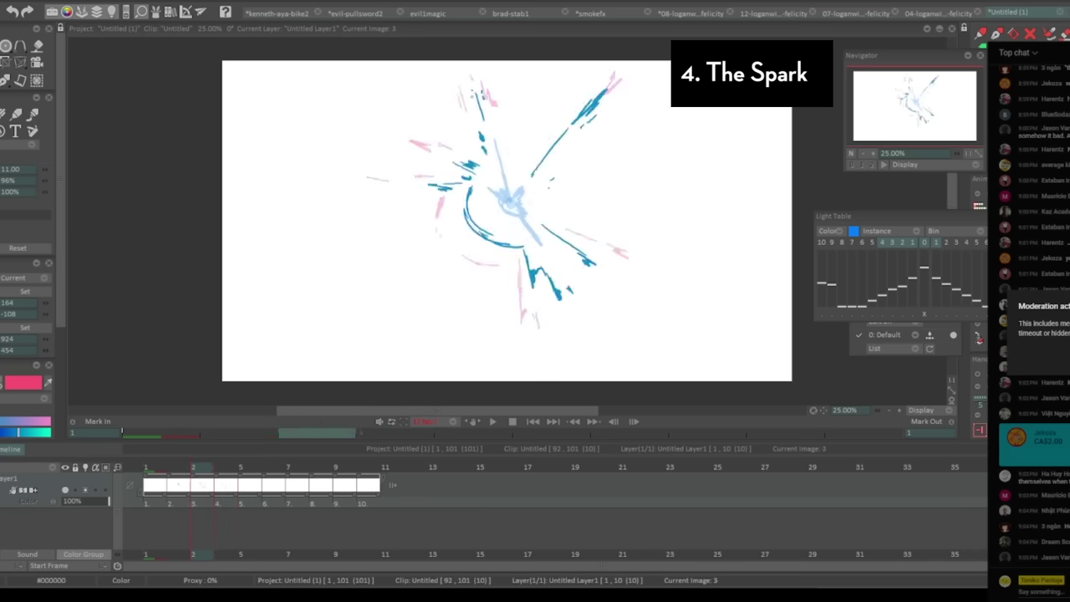
{"action": "key", "text": "Right"}
{"action": "key", "text": "Left"}
{"action": "key", "text": "Left"}
{"action": "key", "text": "Right"}
{"action": "key", "text": "Right"}
{"action": "left_click_drag", "start_coordinate": [616, 85], "coordinate": [640, 62]}
{"action": "key", "text": "Left"}
{"action": "key", "text": "Right"}
{"action": "key", "text": "Right"}
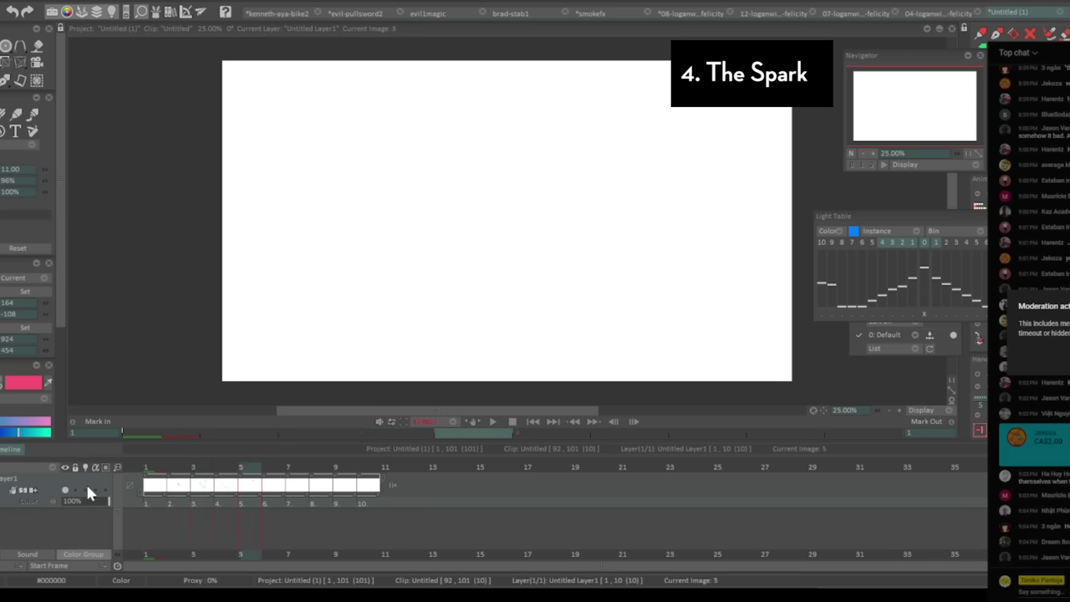
On frame 4, erase part of the lower streaks and redraw them as short dashes heading down and to the right.
{"action": "key", "text": "Left"}
{"action": "left_click_drag", "start_coordinate": [553, 327], "coordinate": [558, 354]}
{"action": "key", "text": "Left"}
{"action": "key", "text": "Left"}
{"action": "key", "text": "Right"}
{"action": "key", "text": "Right"}
{"action": "key", "text": "e"}
{"action": "mouse_move", "coordinate": [551, 283]}
{"action": "left_mouse_down"}
{"action": "mouse_move", "coordinate": [551, 367]}
{"action": "mouse_move", "coordinate": [530, 315]}
{"action": "left_mouse_up"}
{"action": "key", "text": "b"}
{"action": "left_click_drag", "start_coordinate": [537, 315], "coordinate": [553, 338]}
{"action": "key", "text": "Left"}
{"action": "key", "text": "Left"}
{"action": "key", "text": "Right"}
{"action": "key", "text": "Right"}
On frame 5, draw a thin vertical streak below the impact and a broken arc along its left and lower sides.
{"action": "key", "text": "Right"}
{"action": "mouse_move", "coordinate": [514, 282]}
{"action": "left_mouse_down"}
{"action": "mouse_move", "coordinate": [513, 353]}
{"action": "mouse_move", "coordinate": [524, 334]}
{"action": "left_mouse_up"}
{"action": "key", "text": "e"}
{"action": "key", "text": "b"}
{"action": "key", "text": "Left"}
{"action": "key", "text": "Left"}
{"action": "key", "text": "Right"}
{"action": "key", "text": "Right"}
{"action": "left_click_drag", "start_coordinate": [432, 197], "coordinate": [422, 225]}
{"action": "left_click_drag", "start_coordinate": [452, 263], "coordinate": [505, 281]}
{"action": "key", "text": "Left"}
{"action": "key", "text": "Left"}
{"action": "key", "text": "Left"}
{"action": "key", "text": "Right"}
{"action": "key", "text": "Right"}
{"action": "key", "text": "Right"}
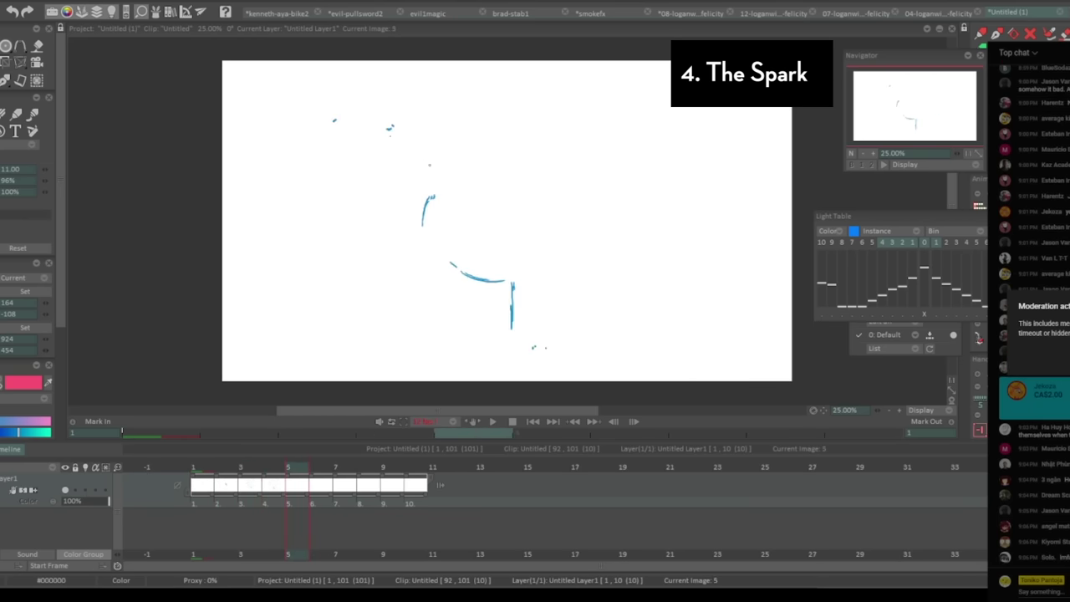
Check frames 3 to 5, draw sparser, thinner dashes on frame 6, and play back the spark.
{"action": "key", "text": "Left"}
{"action": "key", "text": "Left"}
{"action": "key", "text": "Right"}
{"action": "key", "text": "Right"}
{"action": "key", "text": "Left"}
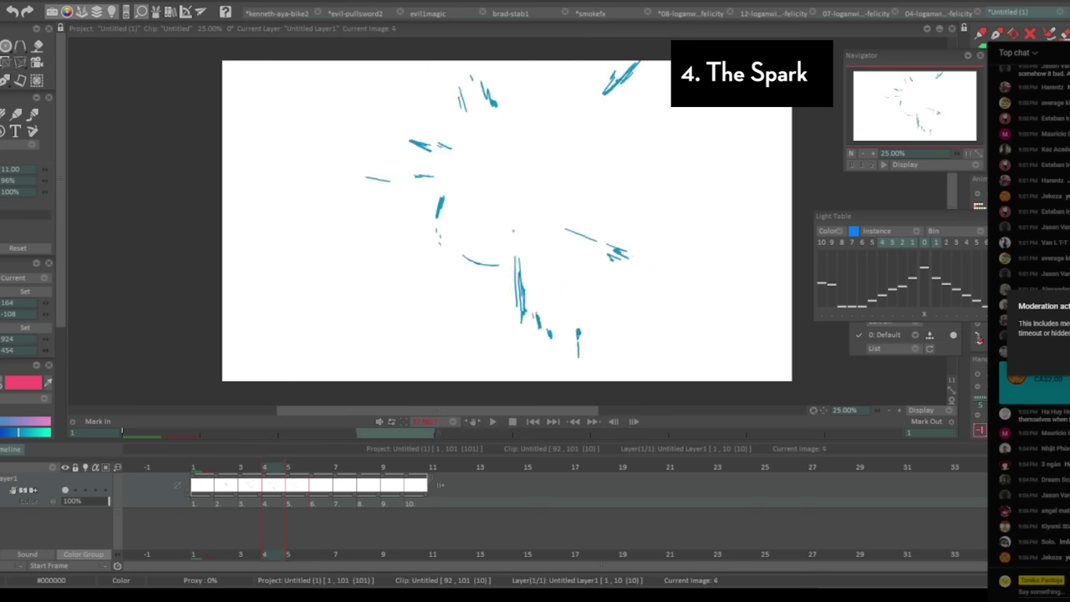
{"action": "key", "text": "Right"}
{"action": "key", "text": "Left"}
{"action": "key", "text": "Right"}
{"action": "key", "text": "Right"}
{"action": "left_click_drag", "start_coordinate": [512, 307], "coordinate": [510, 339]}
{"action": "key", "text": "Right"}
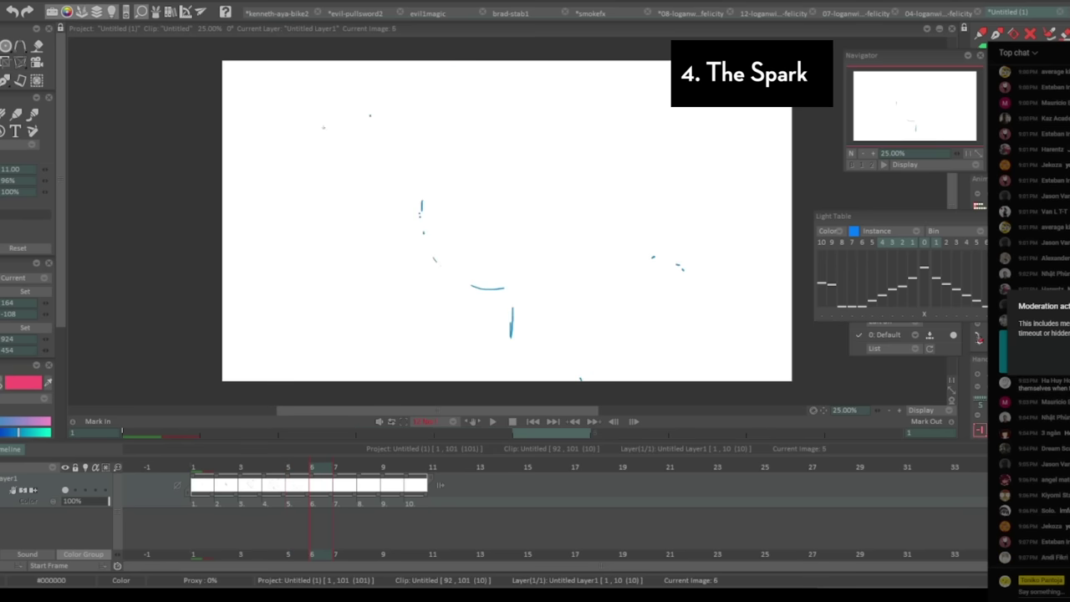
{"action": "left_click", "coordinate": [493, 422]}
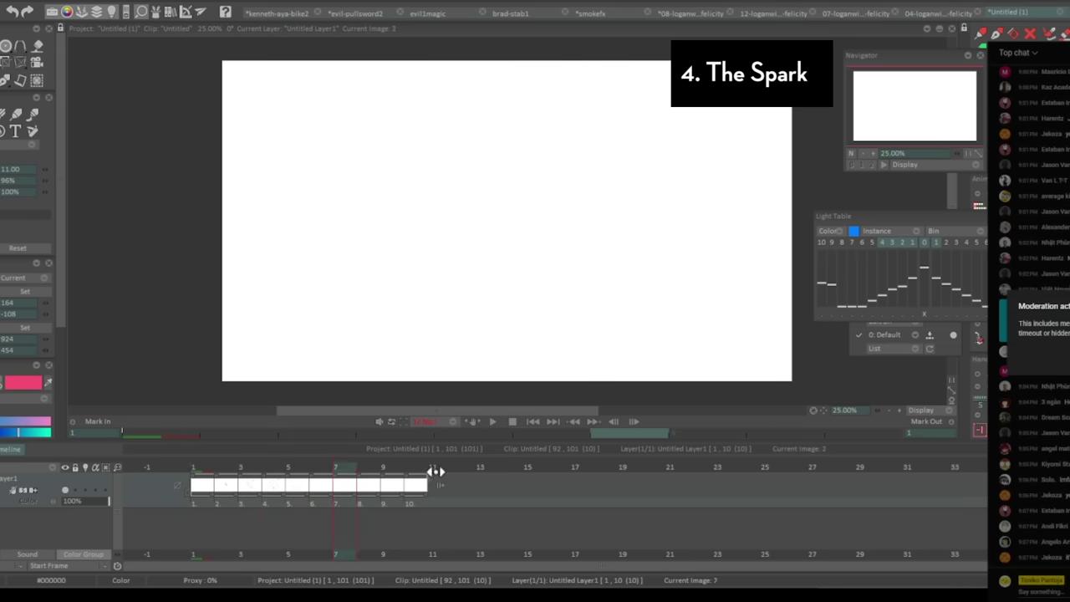
{"action": "left_click", "coordinate": [493, 422]}
On frame 3, add long streaks shooting from the impact point toward the lower left.
{"action": "key", "text": "Right"}
{"action": "key", "text": "Right"}
{"action": "left_click_drag", "start_coordinate": [468, 220], "coordinate": [391, 265]}
{"action": "left_click_drag", "start_coordinate": [464, 233], "coordinate": [431, 261]}
{"action": "left_click_drag", "start_coordinate": [392, 295], "coordinate": [357, 326]}
{"action": "key", "text": "Left"}
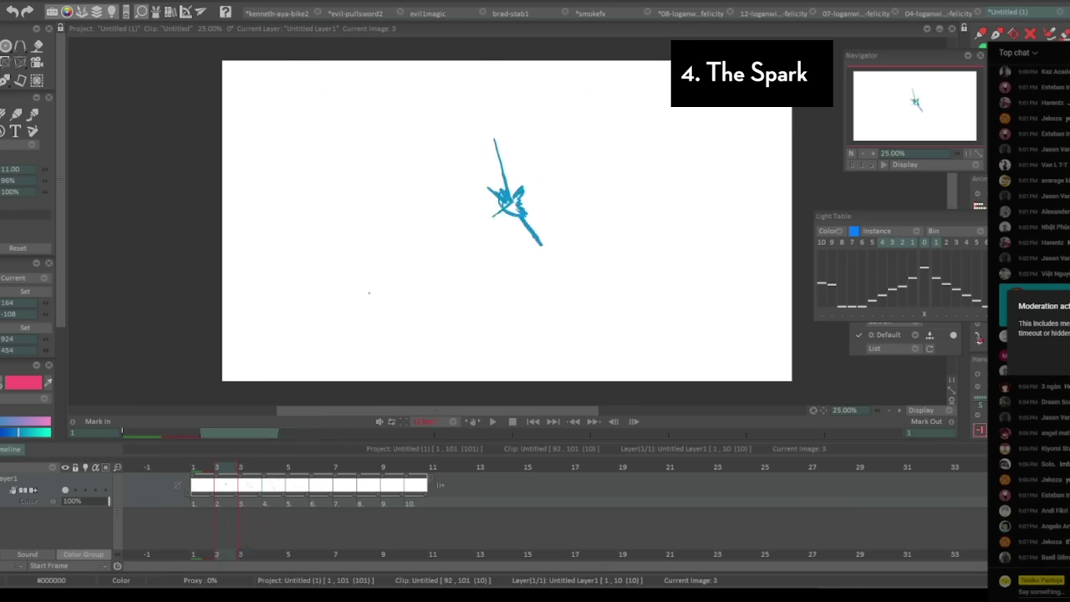
Add matching streaks farther out on frame 4 toward the lower left and upper edge, and play back the spark.
{"action": "key", "text": "Right"}
{"action": "key", "text": "Right"}
{"action": "key", "text": "Left"}
{"action": "key", "text": "Right"}
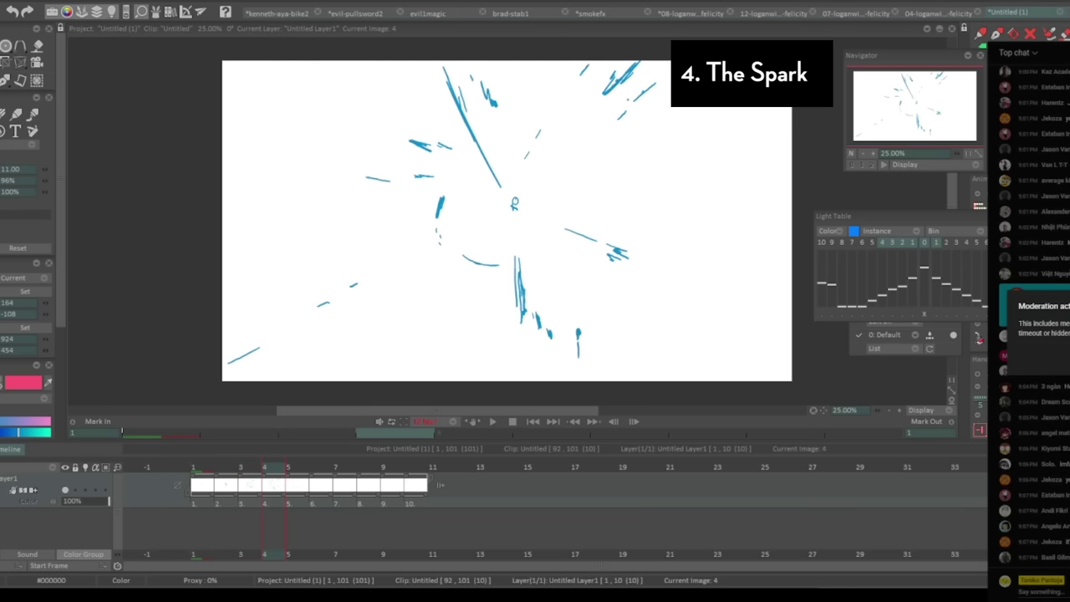
{"action": "key", "text": "Right"}
{"action": "key", "text": "Right"}
{"action": "key", "text": "Left"}
{"action": "key", "text": "Left"}
{"action": "left_click", "coordinate": [493, 421]}
{"action": "left_click", "coordinate": [478, 349]}
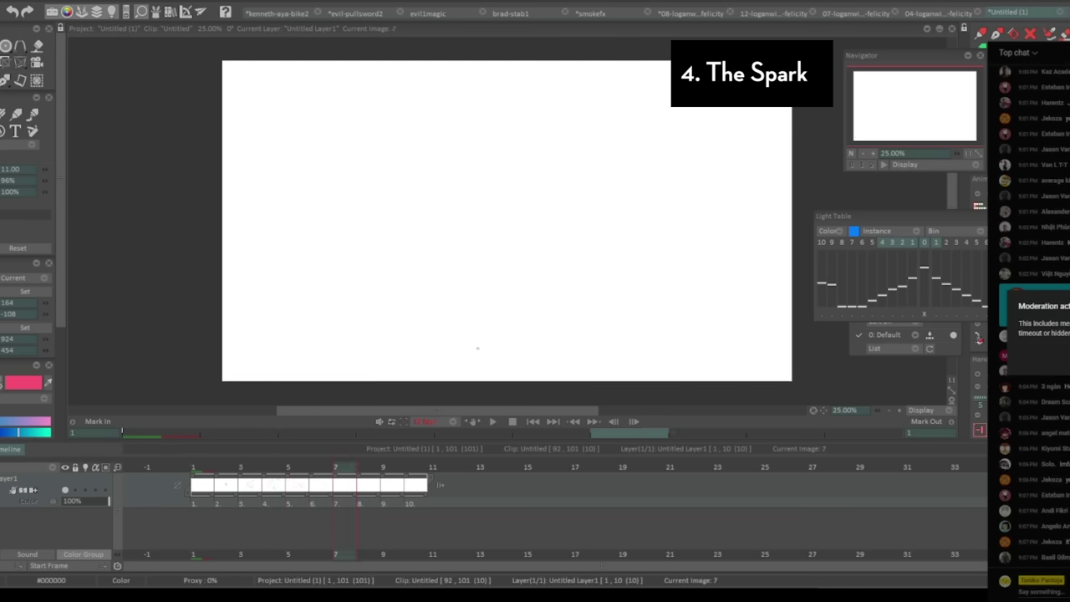
Pick a different drawing colour from the palette for the spark.
{"action": "key", "text": "Left"}
{"action": "key", "text": "Left"}
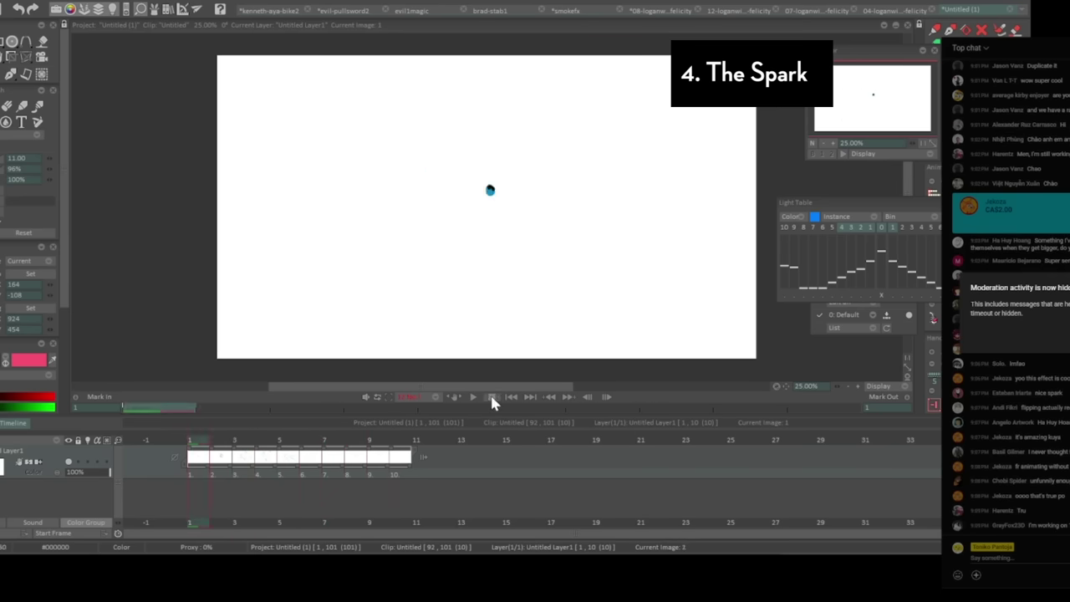
{"action": "left_click", "coordinate": [2, 359]}
{"action": "left_click", "coordinate": [88, 408]}
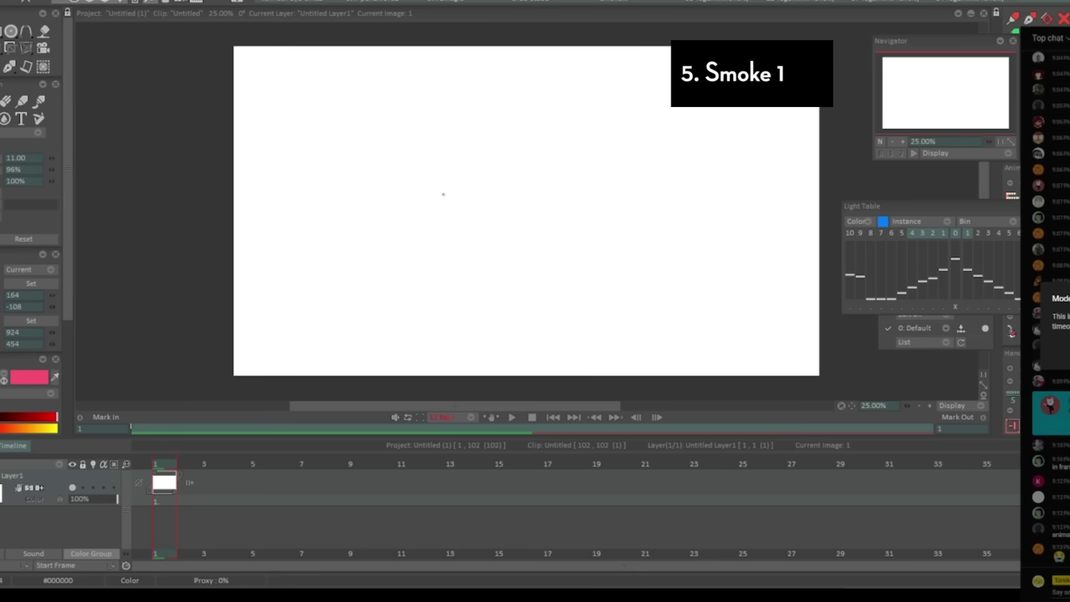
Pick brown from the colour palette, add a second frame, and draw a small starting mark for the smoke on frame 1.
{"action": "left_click", "coordinate": [19, 380]}
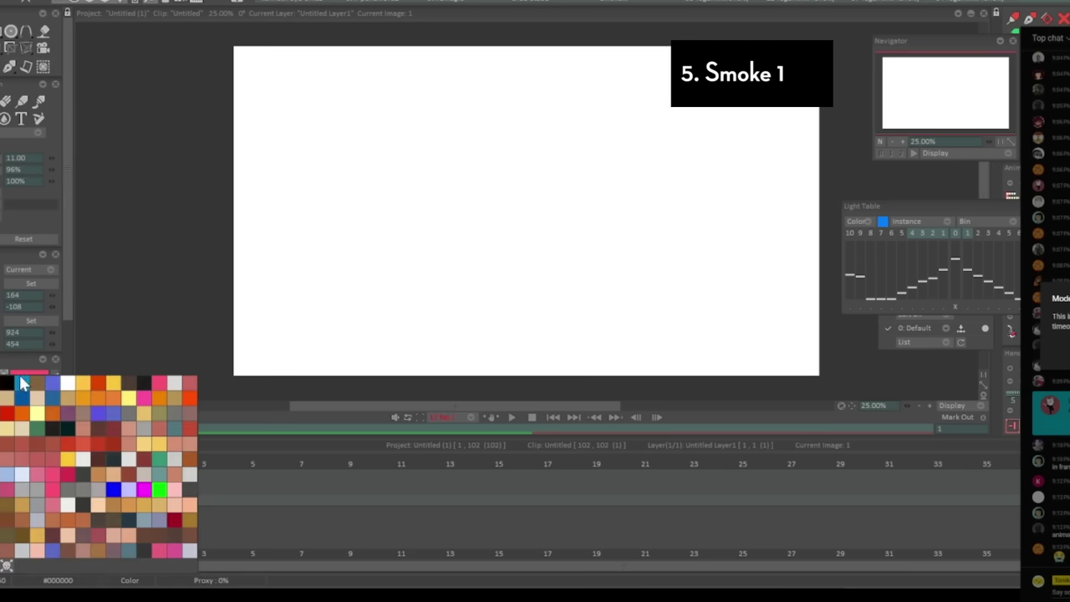
{"action": "left_click", "coordinate": [35, 386]}
{"action": "key", "text": "Insert"}
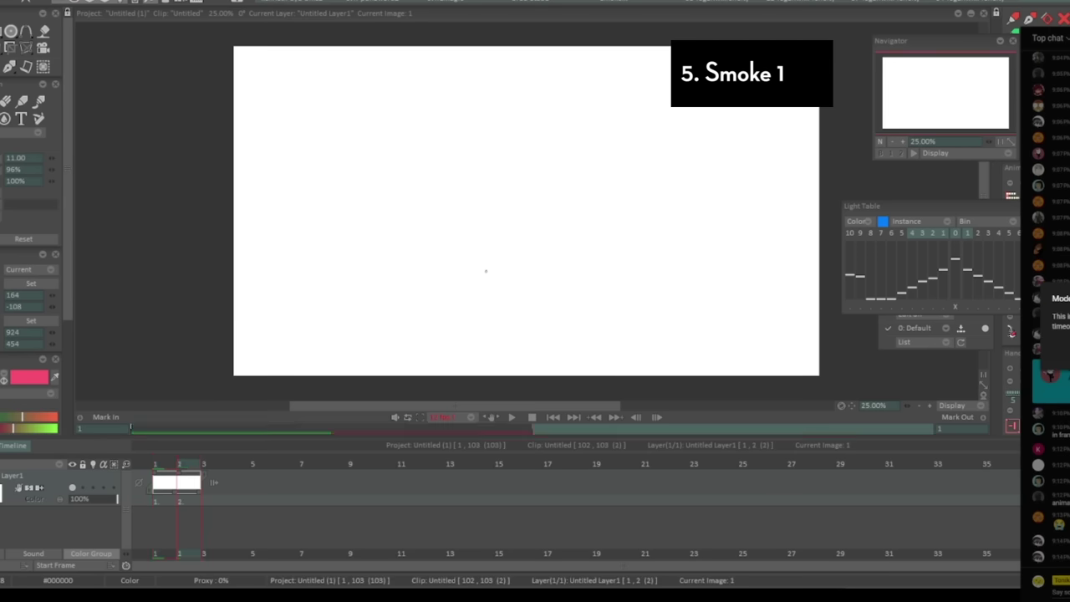
{"action": "key", "text": "Left"}
{"action": "left_click_drag", "start_coordinate": [488, 280], "coordinate": [498, 280]}
Draw a jagged smoke burst outline on frame 2 and add a third frame.
{"action": "key", "text": "Right"}
{"action": "left_click_drag", "start_coordinate": [489, 318], "coordinate": [503, 312]}
{"action": "key", "text": "Insert"}
{"action": "key", "text": "Left"}
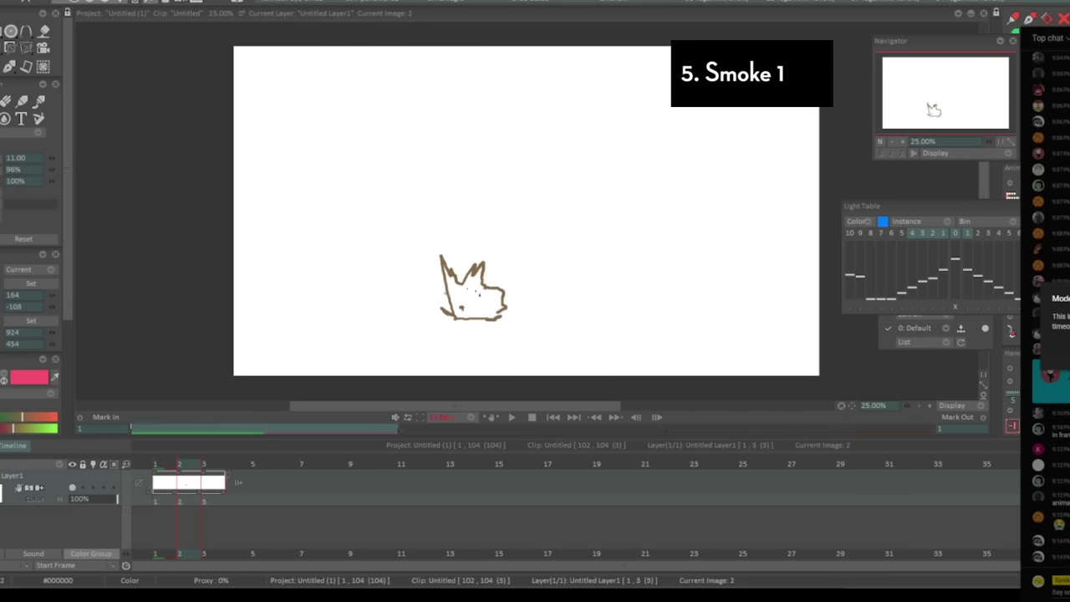
Draw a billowing mushroom-shaped smoke outline with a ground line on frame 3.
{"action": "key", "text": "Right"}
{"action": "mouse_move", "coordinate": [420, 228]}
{"action": "left_mouse_down"}
{"action": "mouse_move", "coordinate": [462, 209]}
{"action": "mouse_move", "coordinate": [423, 254]}
{"action": "left_mouse_up"}
{"action": "left_click_drag", "start_coordinate": [463, 210], "coordinate": [497, 253]}
{"action": "key", "text": "Left"}
{"action": "key", "text": "Right"}
{"action": "left_click_drag", "start_coordinate": [425, 254], "coordinate": [411, 299]}
{"action": "left_click_drag", "start_coordinate": [496, 253], "coordinate": [535, 289]}
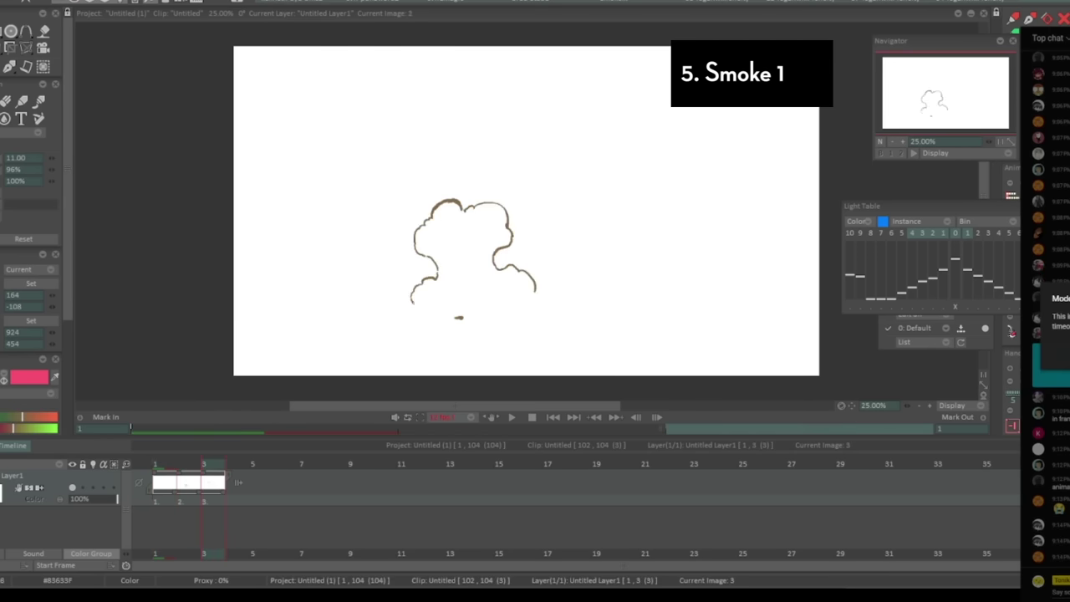
{"action": "left_click_drag", "start_coordinate": [413, 301], "coordinate": [429, 315]}
{"action": "left_click_drag", "start_coordinate": [433, 316], "coordinate": [499, 320]}
Add a fourth frame, return to frame 3 and rework the low smoke mound on the cloud's right side.
{"action": "key", "text": "Insert"}
{"action": "key", "text": "Left"}
{"action": "mouse_move", "coordinate": [495, 249]}
{"action": "left_mouse_down"}
{"action": "mouse_move", "coordinate": [508, 305]}
{"action": "mouse_move", "coordinate": [564, 315]}
{"action": "left_mouse_up"}
{"action": "left_click_drag", "start_coordinate": [494, 299], "coordinate": [569, 319]}
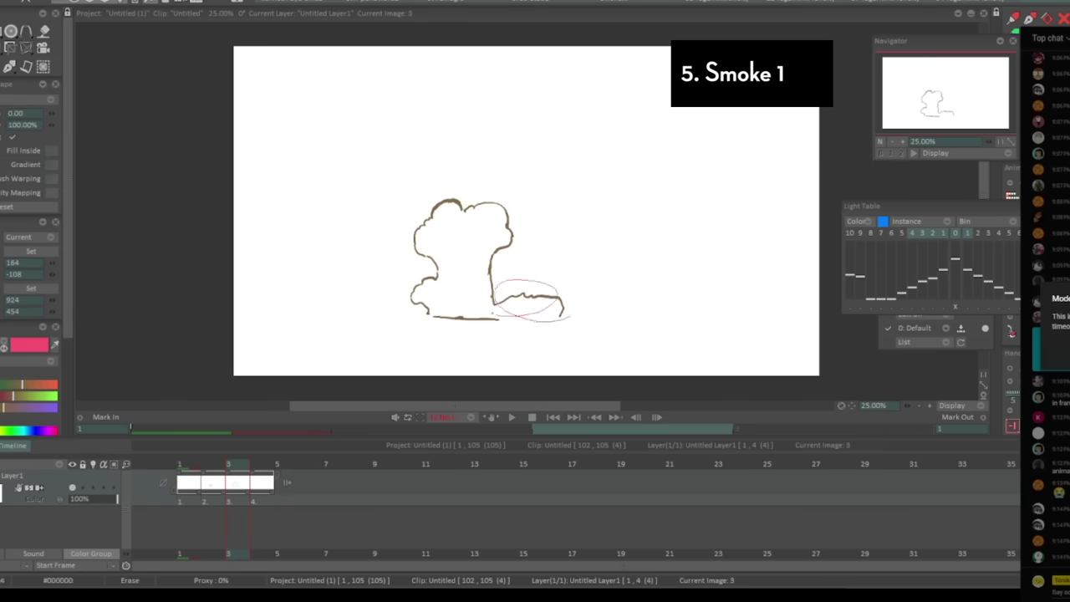
{"action": "left_click_drag", "start_coordinate": [490, 265], "coordinate": [550, 265]}
Draw a larger, higher cloud outline on frame 4 with lobes spreading to the left and right.
{"action": "key", "text": "Left"}
{"action": "key", "text": "Left"}
{"action": "key", "text": "Right"}
{"action": "key", "text": "Right"}
{"action": "key", "text": "Right"}
{"action": "left_click_drag", "start_coordinate": [427, 164], "coordinate": [413, 183]}
{"action": "left_click_drag", "start_coordinate": [435, 158], "coordinate": [465, 167]}
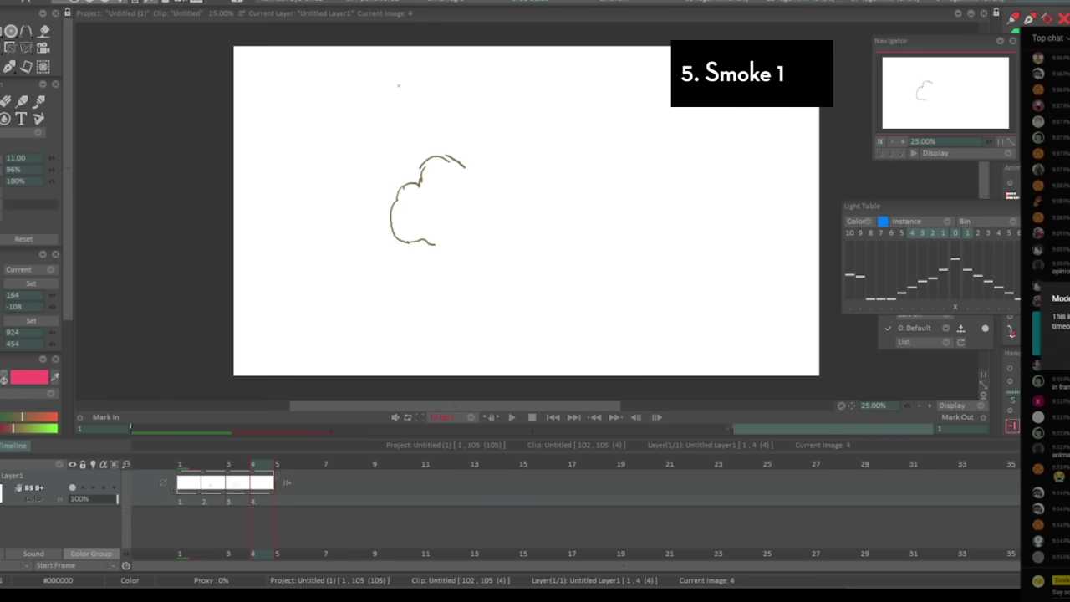
{"action": "left_click_drag", "start_coordinate": [450, 315], "coordinate": [465, 301]}
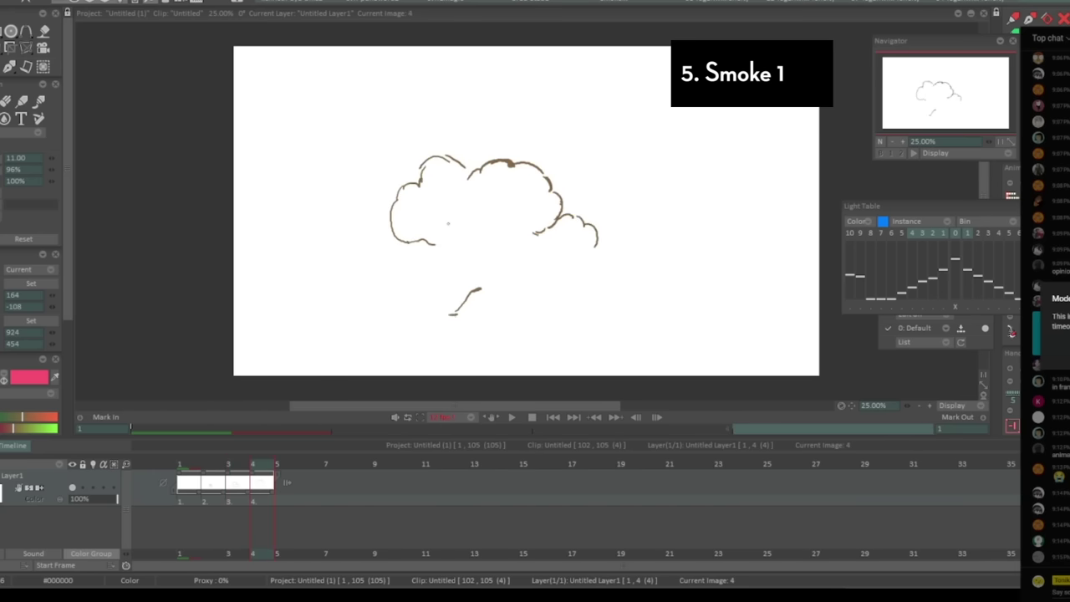
{"action": "left_click_drag", "start_coordinate": [597, 245], "coordinate": [614, 262]}
{"action": "left_click_drag", "start_coordinate": [393, 266], "coordinate": [417, 249]}
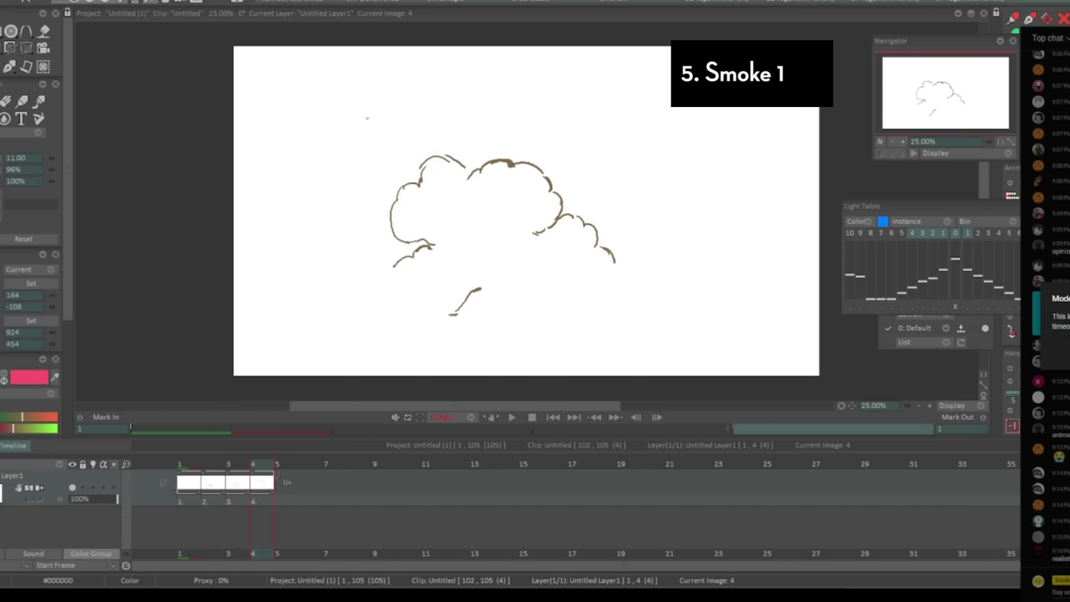
Redraw the upper-left lobe of the frame 4 cloud larger and extend its lower-left edge.
{"action": "key", "text": "Left"}
{"action": "key", "text": "Right"}
{"action": "left_click_drag", "start_coordinate": [429, 146], "coordinate": [477, 164]}
{"action": "left_click_drag", "start_coordinate": [410, 174], "coordinate": [430, 147]}
{"action": "key", "text": "Left"}
{"action": "key", "text": "Right"}
{"action": "left_click_drag", "start_coordinate": [393, 268], "coordinate": [388, 293]}
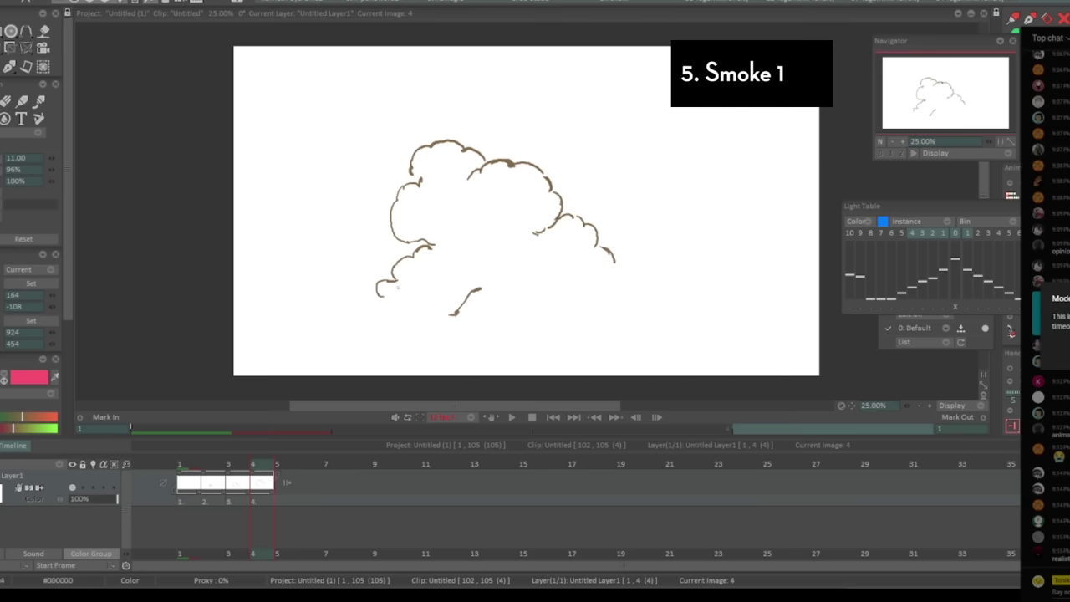
Bring the right side of the frame 4 smoke outline down to the ground and compare it with frame 3.
{"action": "key", "text": "Left"}
{"action": "key", "text": "Right"}
{"action": "key", "text": "Right"}
{"action": "key", "text": "Left"}
{"action": "left_click_drag", "start_coordinate": [613, 261], "coordinate": [582, 306]}
{"action": "key", "text": "Left"}
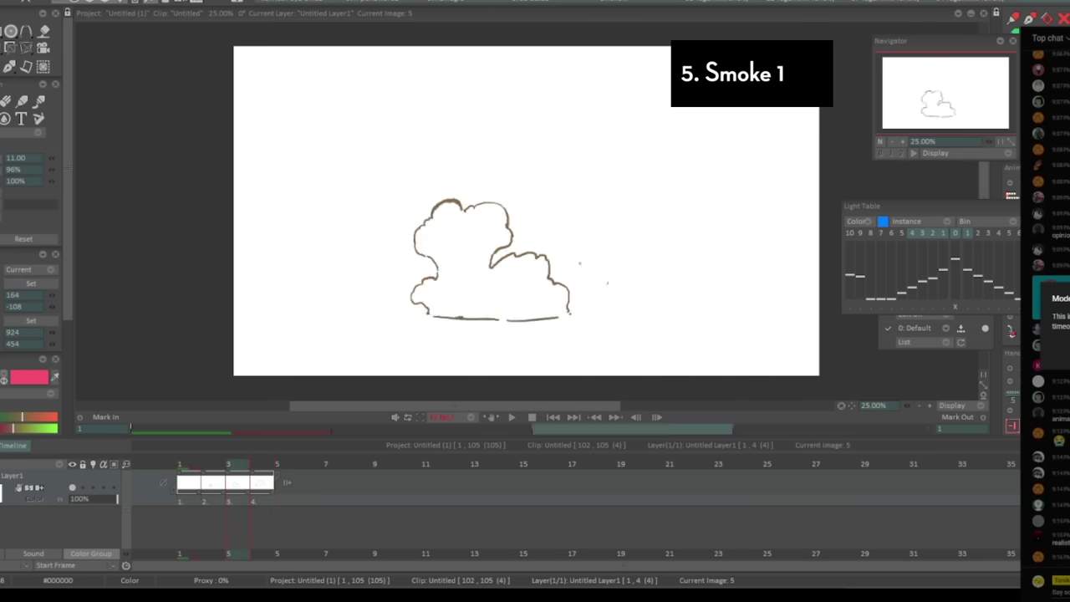
Add a fifth frame and toggle the layer's light table for the previous smoke drawings.
{"action": "key", "text": "Right"}
{"action": "key", "text": "Insert"}
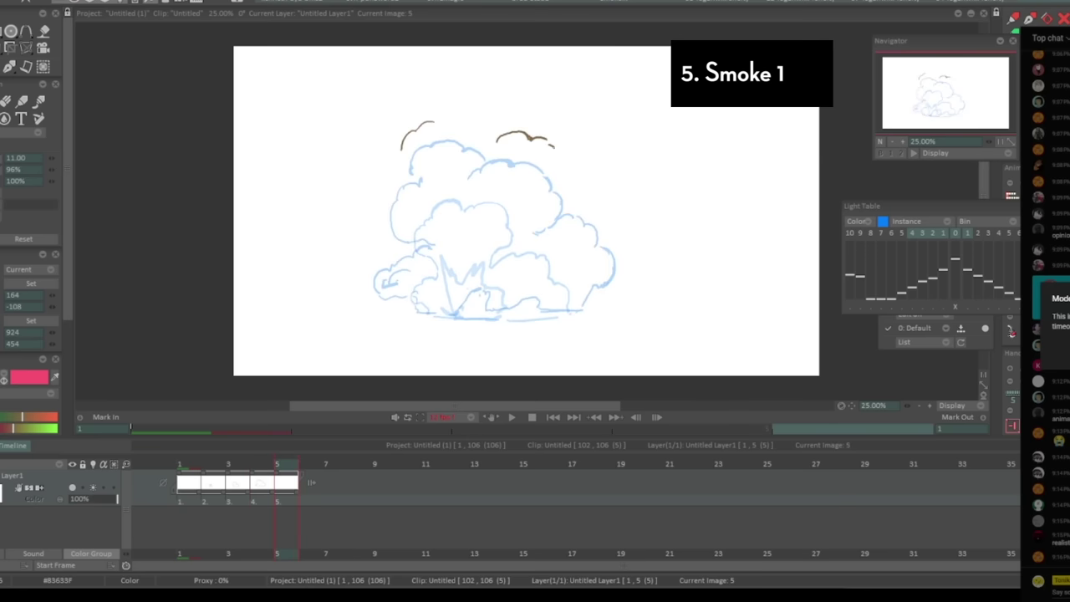
{"action": "left_click", "coordinate": [91, 489]}
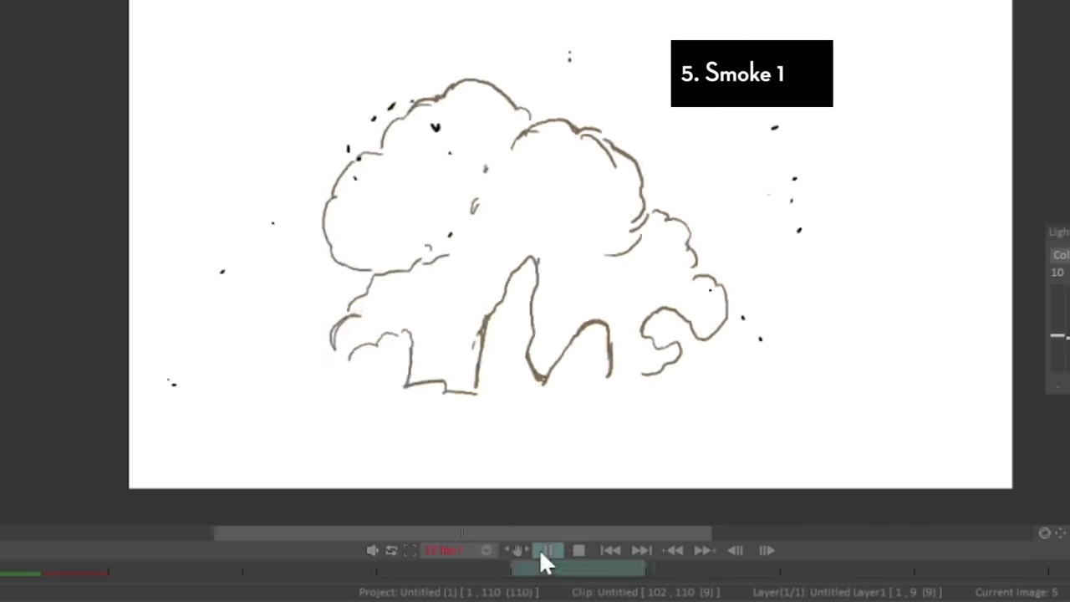
Stop the smoke playback, draw a straight black guide line through the frame 3 cloud, and step through the following frames.
{"action": "left_click", "coordinate": [540, 550]}
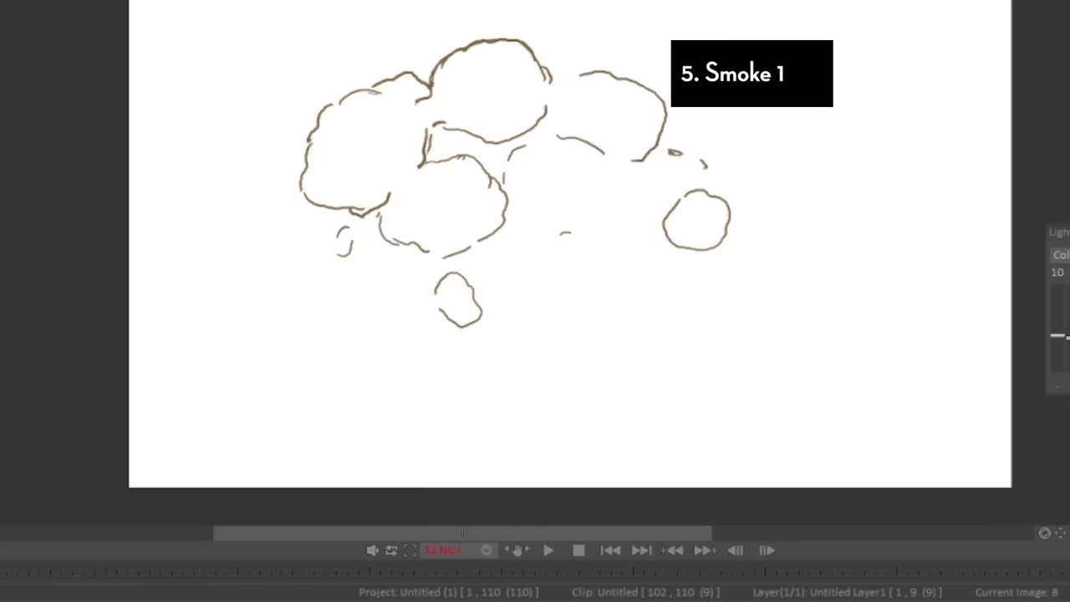
{"action": "left_click_drag", "start_coordinate": [429, 206], "coordinate": [462, 292]}
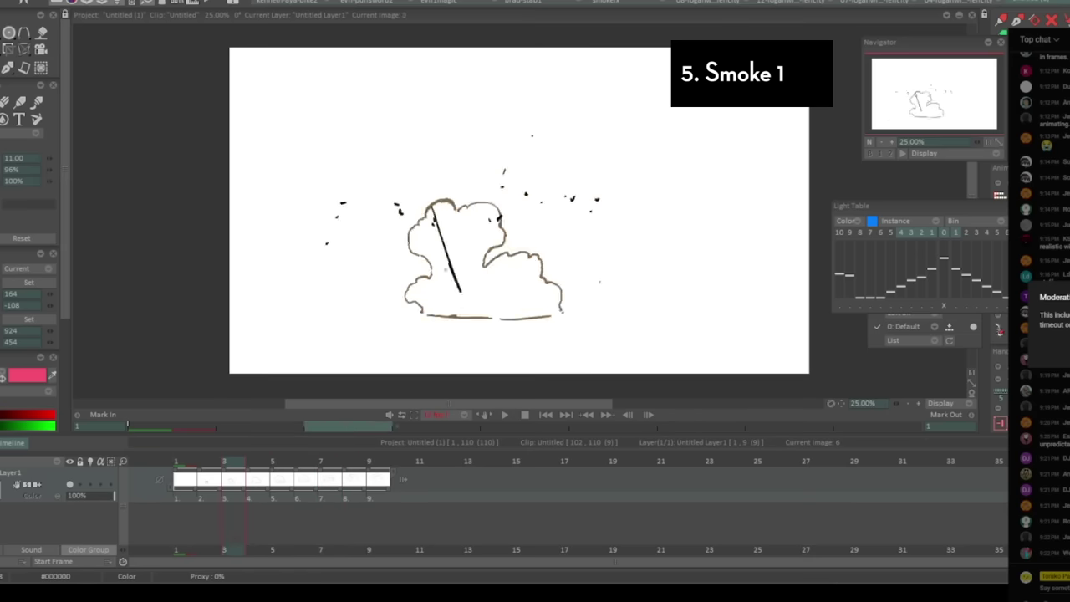
{"action": "key", "text": "Right"}
{"action": "key", "text": "Right"}
{"action": "key", "text": "Right"}
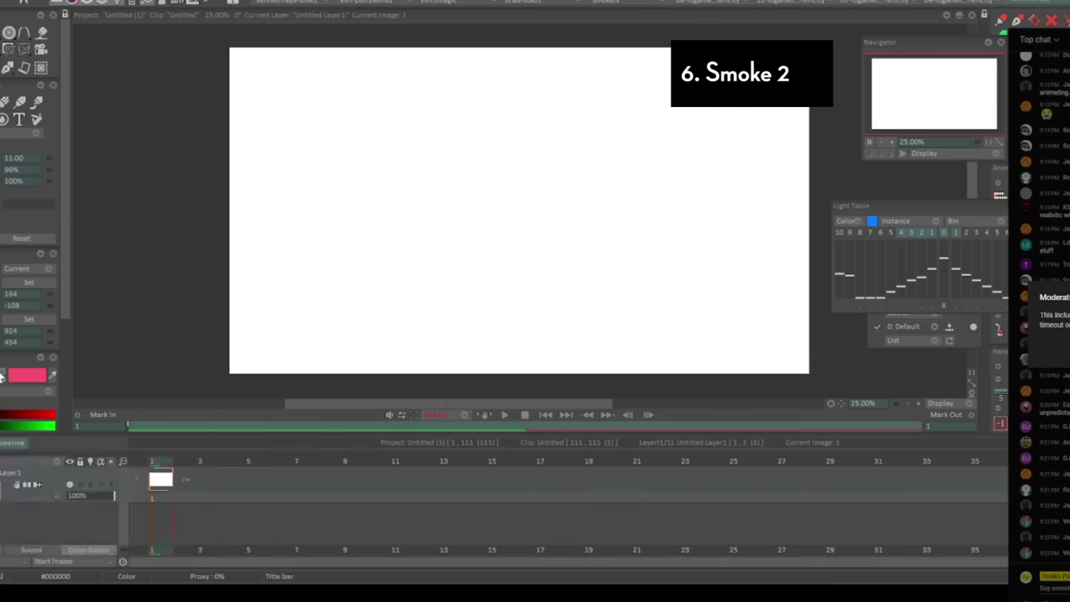
Pick green from the colour palette and draw a small pointed smoke burst near the ground on frame 2.
{"action": "left_click", "coordinate": [2, 376]}
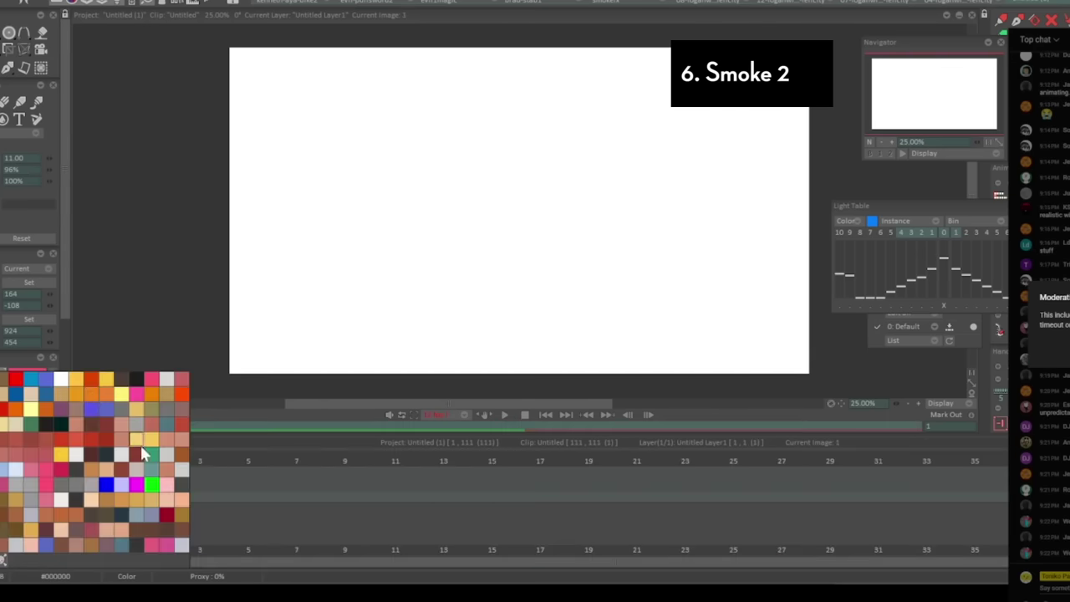
{"action": "left_click", "coordinate": [143, 449]}
{"action": "key", "text": "Right"}
{"action": "left_click_drag", "start_coordinate": [511, 314], "coordinate": [514, 273]}
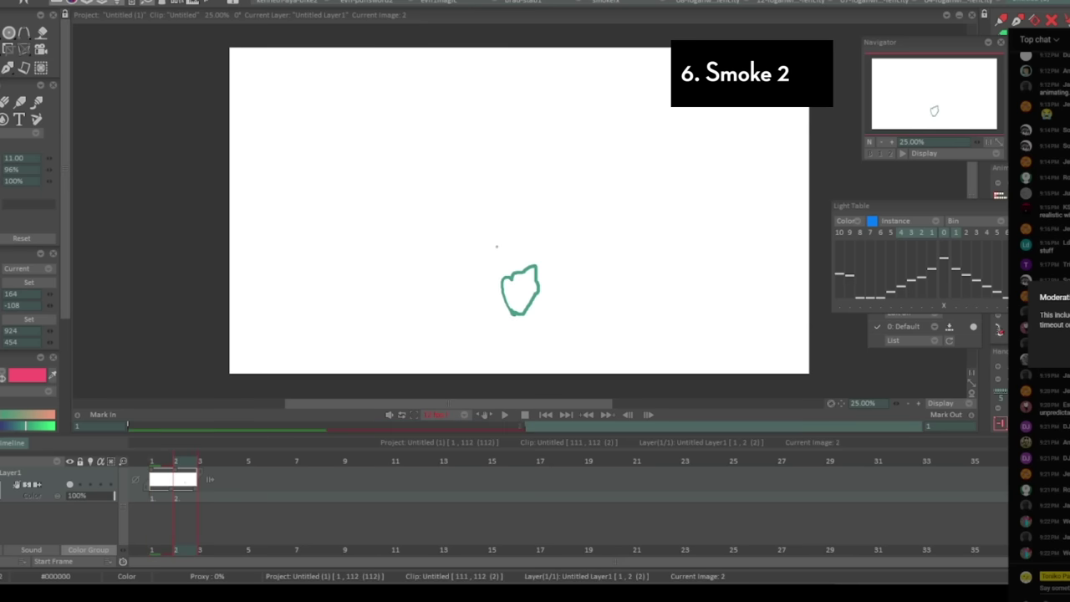
Block out the smoke on frame 3 as a cluster of overlapping green circles, with a small one at the lower left.
{"action": "key", "text": "Return"}
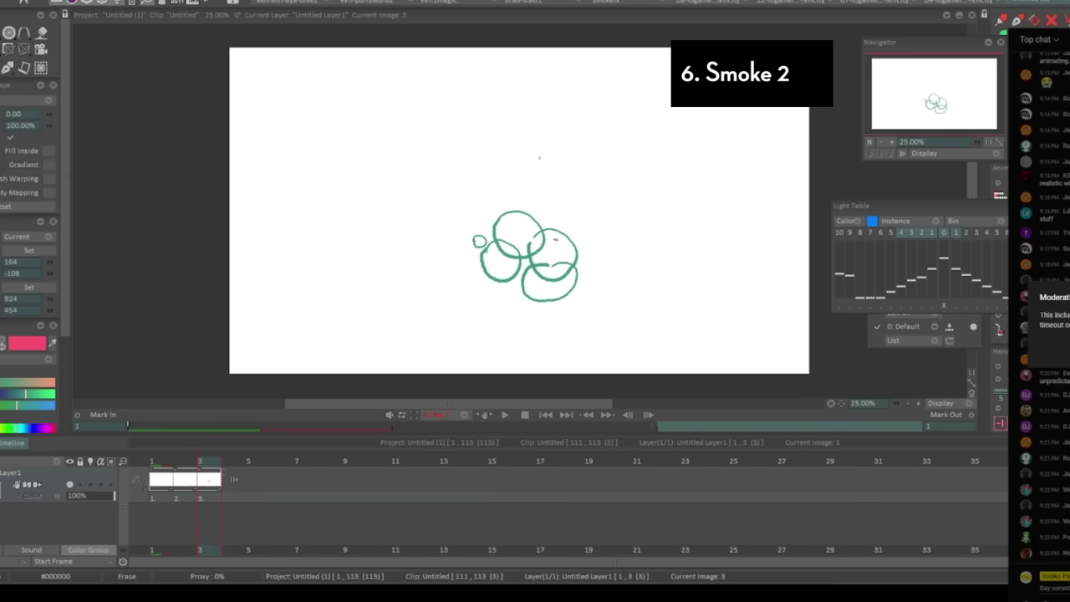
{"action": "left_click_drag", "start_coordinate": [481, 276], "coordinate": [480, 279]}
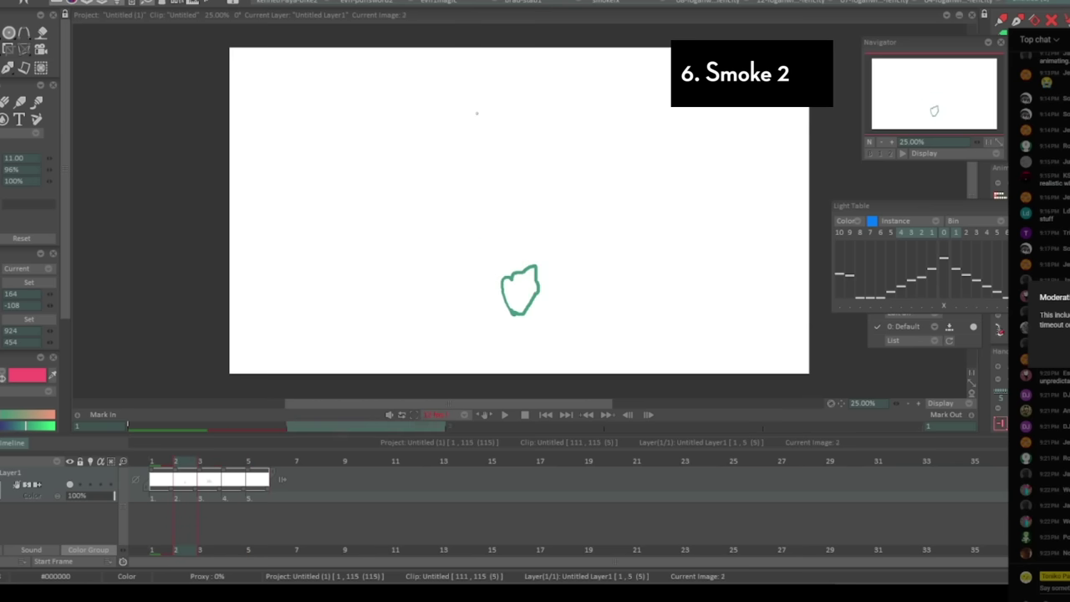
{"action": "key", "text": "Right"}
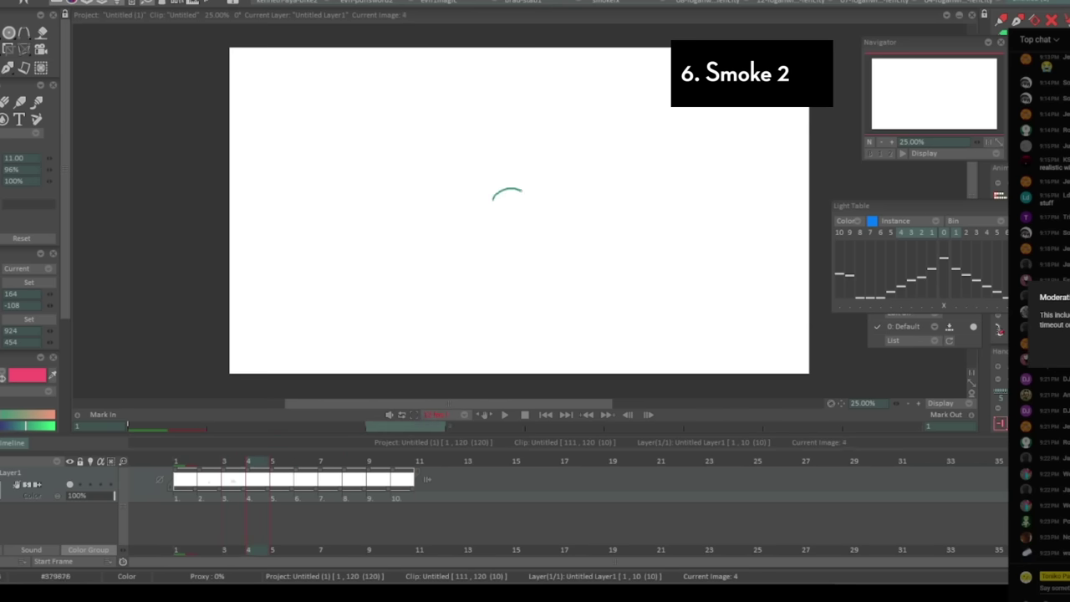
Draw spread-out green circles on frame 4 for the left, right and lower puffs of the smoke.
{"action": "key", "text": "Left"}
{"action": "key", "text": "Left"}
{"action": "key", "text": "Right"}
{"action": "key", "text": "Right"}
{"action": "left_click_drag", "start_coordinate": [576, 208], "coordinate": [544, 211]}
{"action": "key", "text": "ctrl+z"}
{"action": "key", "text": "Left"}
{"action": "key", "text": "Right"}
{"action": "left_click_drag", "start_coordinate": [459, 222], "coordinate": [456, 221]}
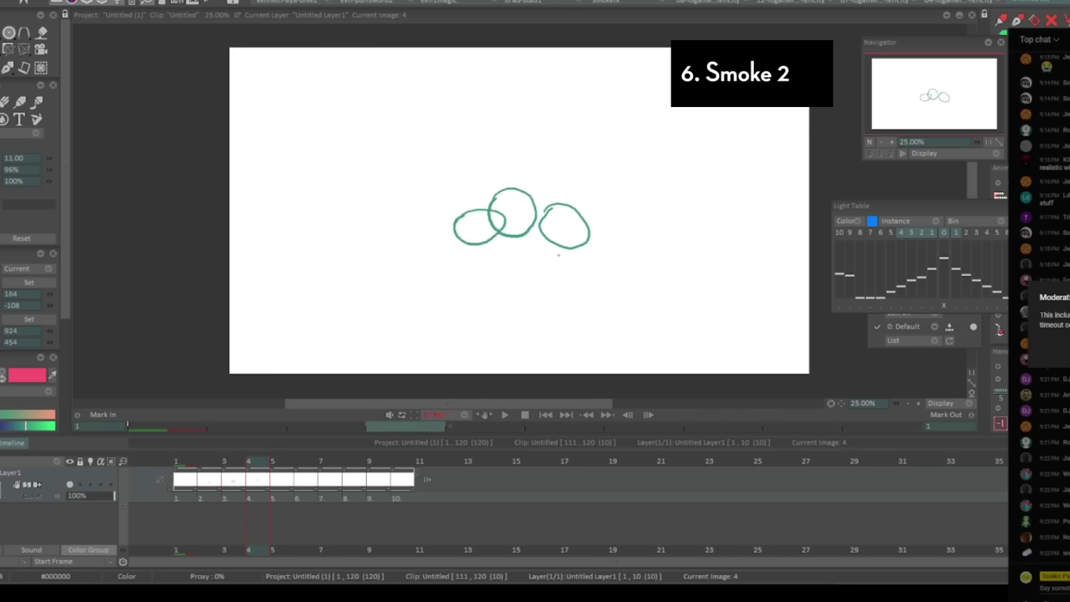
{"action": "left_click_drag", "start_coordinate": [580, 255], "coordinate": [542, 244]}
{"action": "left_click_drag", "start_coordinate": [469, 259], "coordinate": [471, 264]}
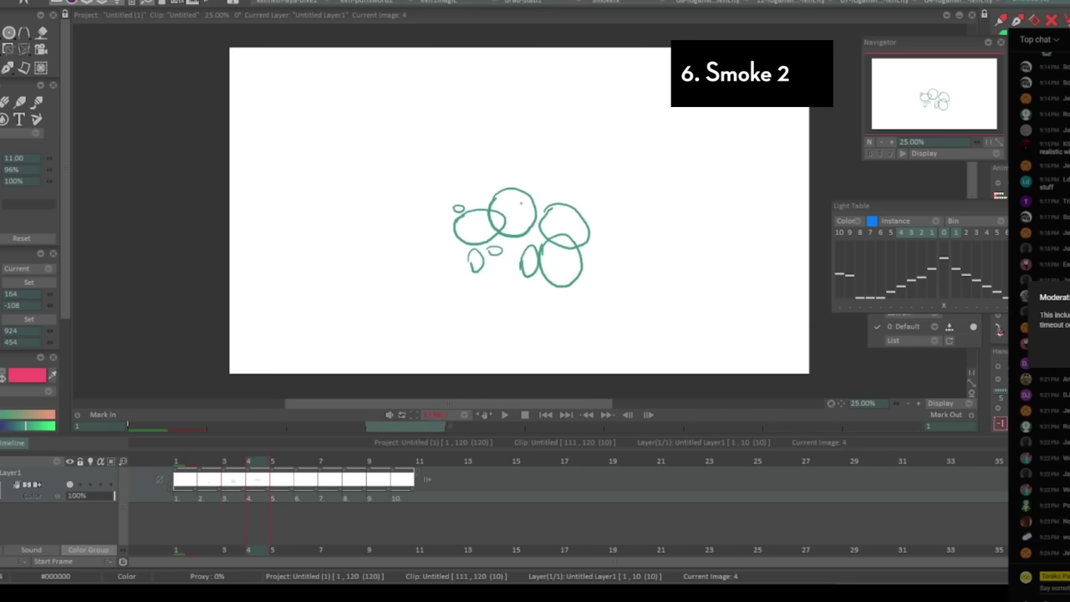
Draw the left and right smoke circles on frame 5, slightly higher than on frame 4.
{"action": "key", "text": "Right"}
{"action": "left_click_drag", "start_coordinate": [467, 197], "coordinate": [458, 203]}
{"action": "key", "text": "Left"}
{"action": "key", "text": "Right"}
{"action": "left_click_drag", "start_coordinate": [565, 194], "coordinate": [570, 191]}
Flip between frames, undo the last circle on frame 5 and draw an oval for the lower-right puff.
{"action": "key", "text": "Left"}
{"action": "key", "text": "Left"}
{"action": "key", "text": "Right"}
{"action": "key", "text": "Right"}
{"action": "key", "text": "Left"}
{"action": "key", "text": "Left"}
{"action": "key", "text": "Right"}
{"action": "key", "text": "Right"}
{"action": "key", "text": "ctrl+z"}
{"action": "left_click_drag", "start_coordinate": [567, 232], "coordinate": [568, 224]}
Flip through the frames around frame 5 to check the spacing of the smoke circles.
{"action": "key", "text": "Left"}
{"action": "key", "text": "Left"}
{"action": "key", "text": "Right"}
{"action": "key", "text": "Right"}
{"action": "key", "text": "Right"}
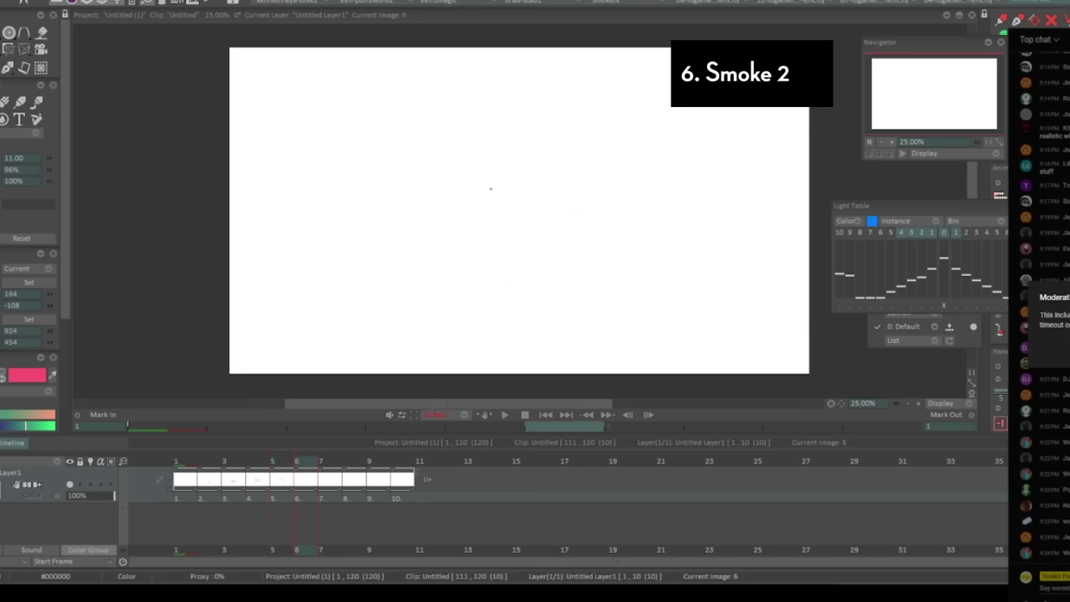
{"action": "key", "text": "Left"}
{"action": "key", "text": "Left"}
{"action": "key", "text": "Left"}
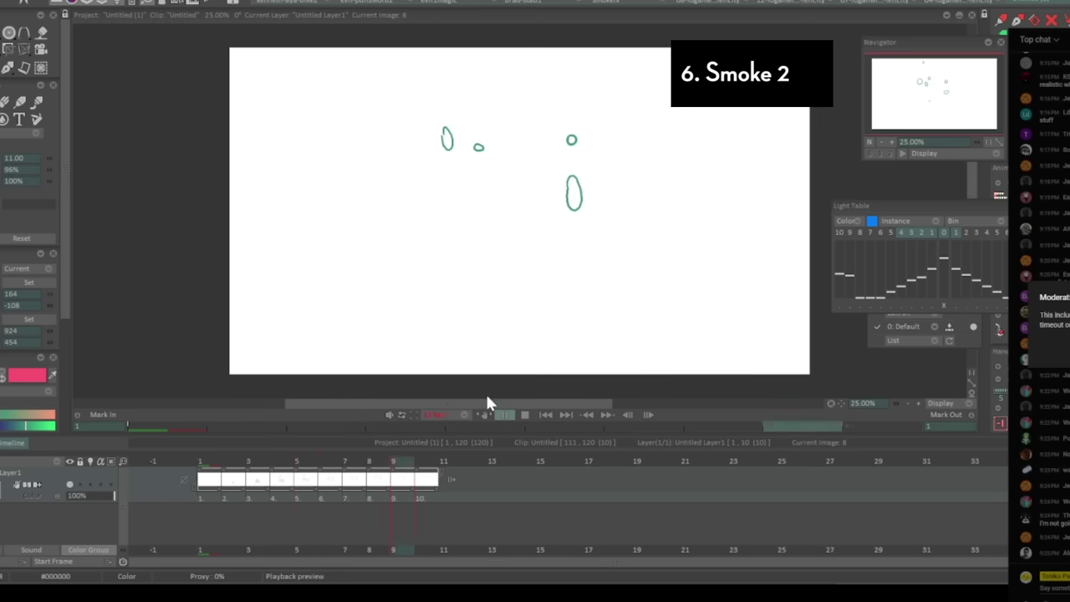
Stop the playback, add a new animation layer above the circle drawings and set the drawing colour to black.
{"action": "key", "text": "Return"}
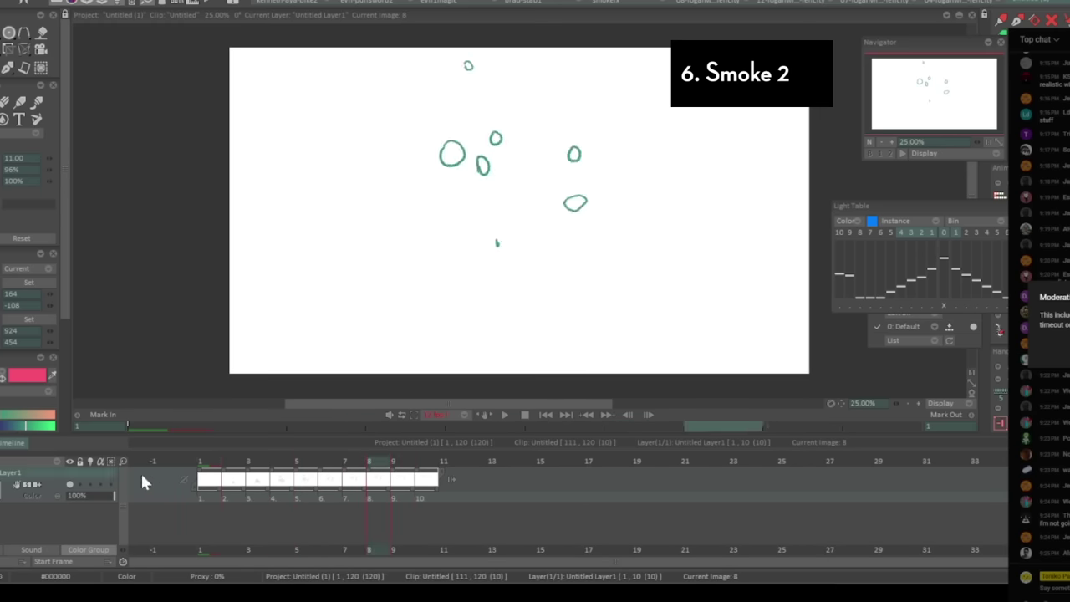
{"action": "left_click", "coordinate": [142, 476]}
{"action": "mouse_move", "coordinate": [112, 495]}
{"action": "left_mouse_down"}
{"action": "mouse_move", "coordinate": [99, 493]}
{"action": "mouse_move", "coordinate": [116, 495]}
{"action": "left_mouse_up"}
{"action": "left_click", "coordinate": [82, 1]}
{"action": "mouse_move", "coordinate": [100, 1]}
{"action": "left_click", "coordinate": [194, 1]}
{"action": "left_click", "coordinate": [1, 375]}
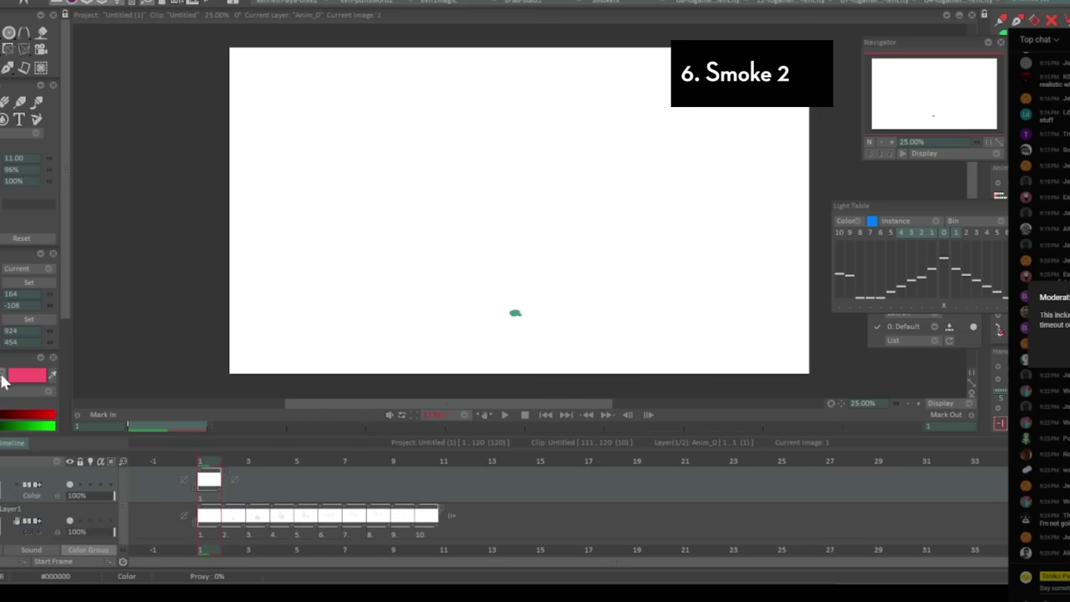
Trace a bumpy black smoke contour around the circle cluster on frame 3 of the new layer.
{"action": "key", "text": "Right"}
{"action": "key", "text": "Left"}
{"action": "key", "text": "Right"}
{"action": "key", "text": "Right"}
{"action": "left_click_drag", "start_coordinate": [492, 215], "coordinate": [494, 218]}
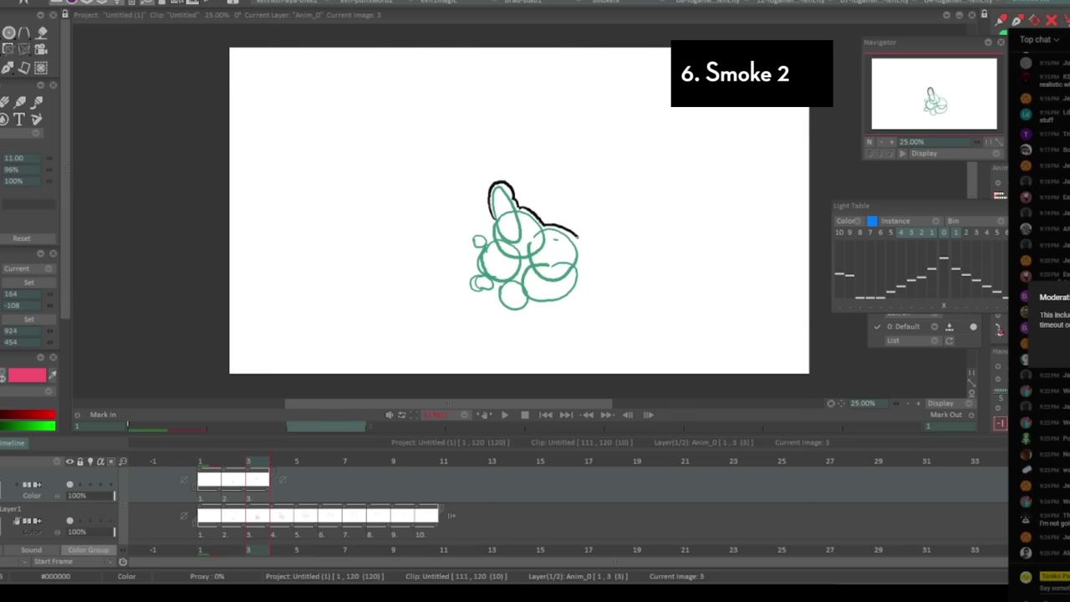
{"action": "left_click_drag", "start_coordinate": [577, 237], "coordinate": [582, 288]}
Outline the top circle on frame 4 in black and continue the contour toward the left puff.
{"action": "key", "text": "Right"}
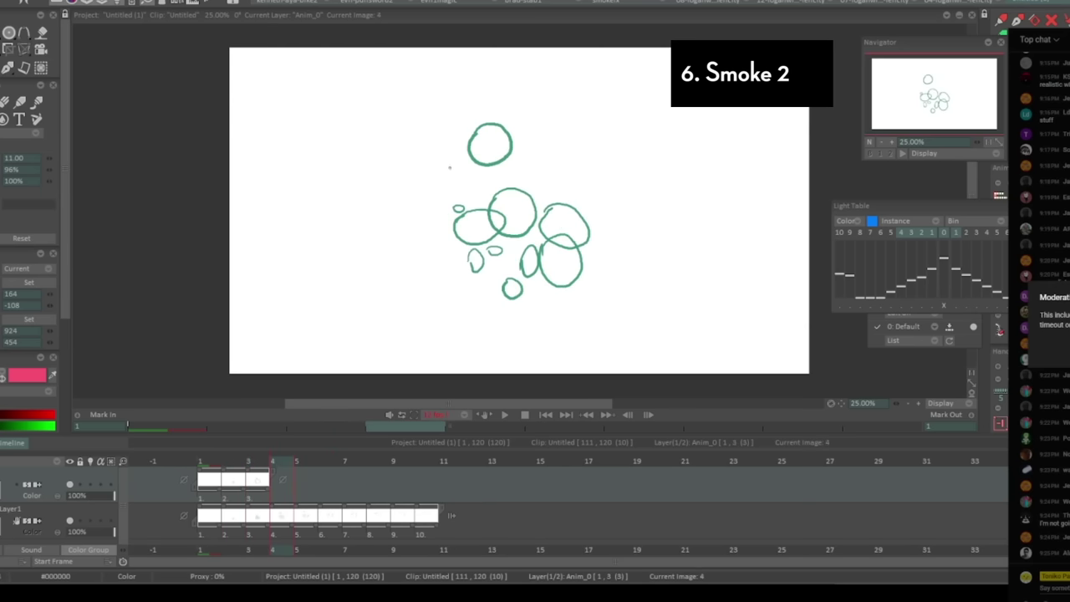
{"action": "left_click_drag", "start_coordinate": [519, 138], "coordinate": [514, 162]}
{"action": "left_click_drag", "start_coordinate": [466, 125], "coordinate": [462, 155]}
{"action": "key", "text": "Left"}
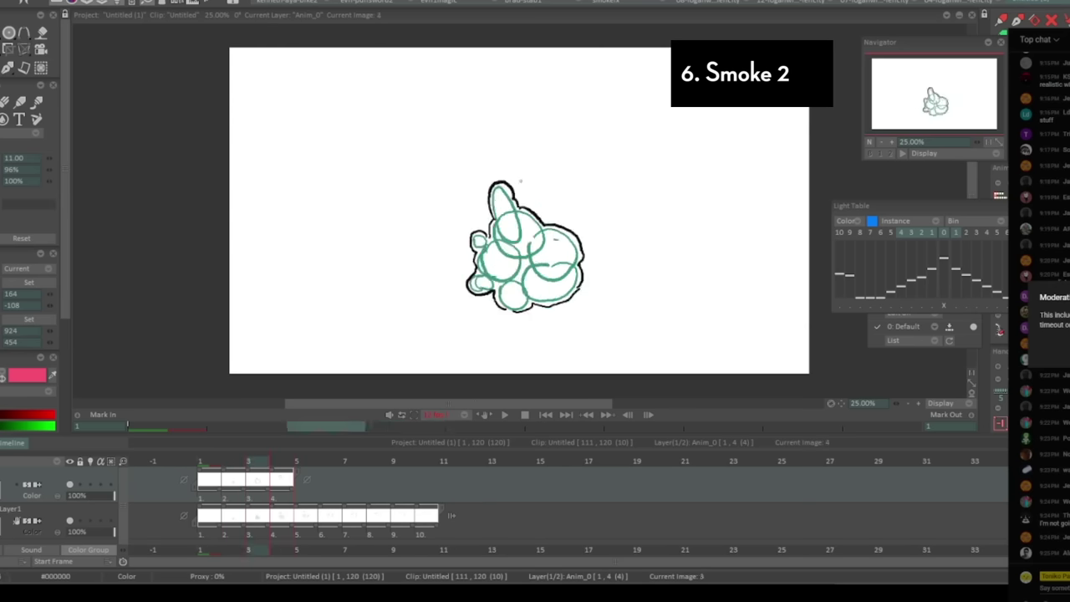
{"action": "key", "text": "Right"}
{"action": "left_click_drag", "start_coordinate": [493, 187], "coordinate": [450, 205]}
Compare frames 3 and 4, and outline the lower-right puff on frame 4.
{"action": "key", "text": "Left"}
{"action": "key", "text": "Left"}
{"action": "key", "text": "Right"}
{"action": "key", "text": "Right"}
{"action": "key", "text": "Left"}
{"action": "key", "text": "Right"}
{"action": "left_click_drag", "start_coordinate": [588, 252], "coordinate": [573, 287]}
Trace the left and bottom edges of the frame 4 smoke to complete its black contour.
{"action": "key", "text": "Left"}
{"action": "key", "text": "Right"}
{"action": "left_click_drag", "start_coordinate": [449, 216], "coordinate": [470, 249]}
{"action": "mouse_move", "coordinate": [468, 249]}
{"action": "left_mouse_down"}
{"action": "mouse_move", "coordinate": [517, 250]}
{"action": "mouse_move", "coordinate": [506, 297]}
{"action": "left_mouse_up"}
{"action": "key", "text": "Left"}
{"action": "key", "text": "Right"}
{"action": "left_click_drag", "start_coordinate": [507, 300], "coordinate": [559, 288]}
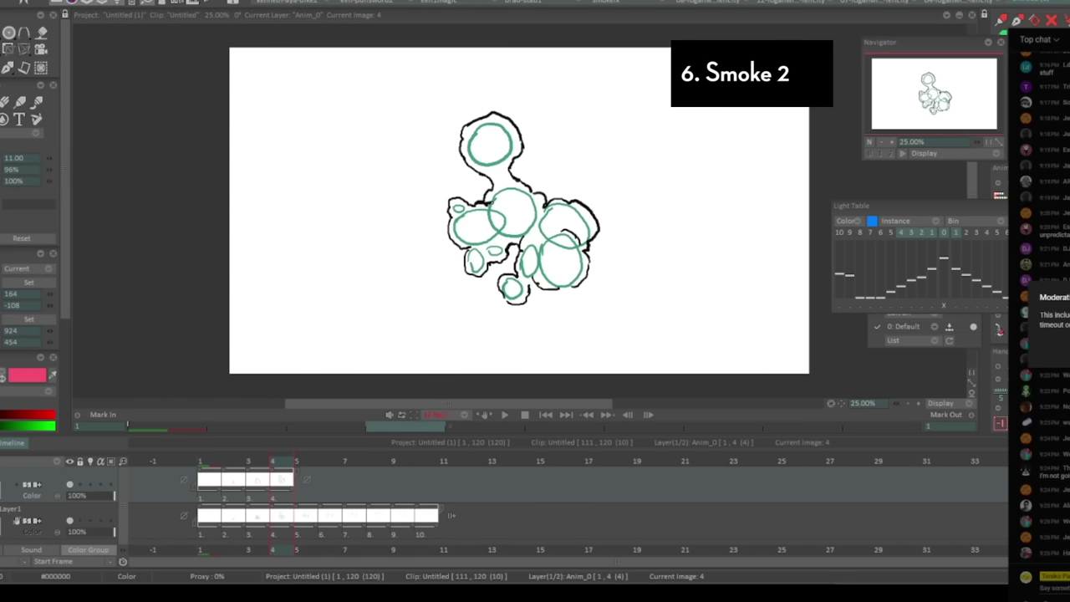
Outline the top puff's lower edge and the small left puff on frame 5, and stop the shaded smoke's playback.
{"action": "key", "text": "shift+Return"}
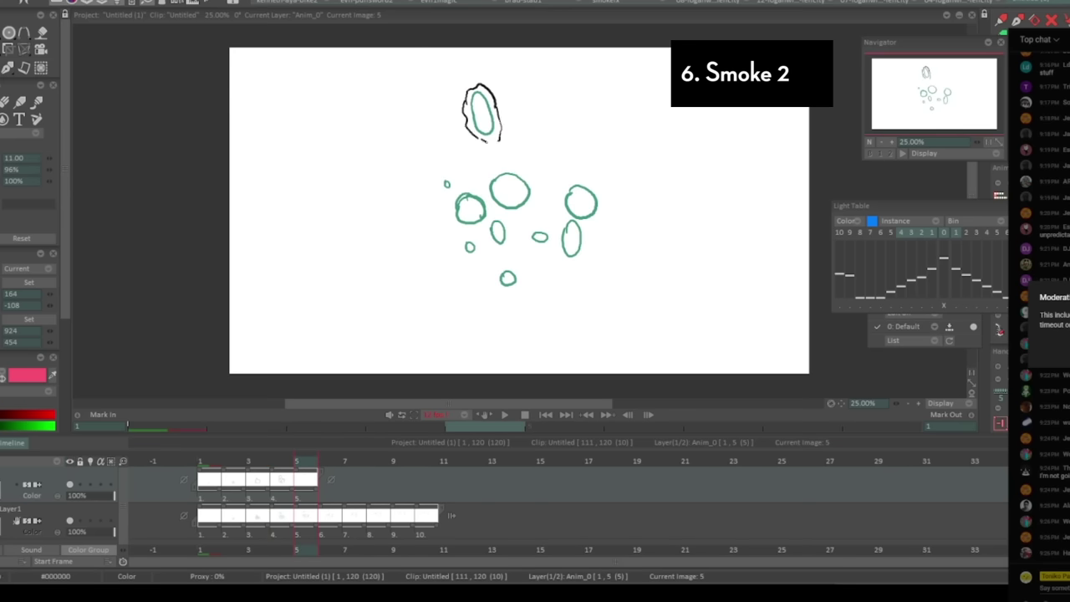
{"action": "left_click_drag", "start_coordinate": [487, 140], "coordinate": [497, 156]}
{"action": "left_click_drag", "start_coordinate": [442, 176], "coordinate": [441, 189]}
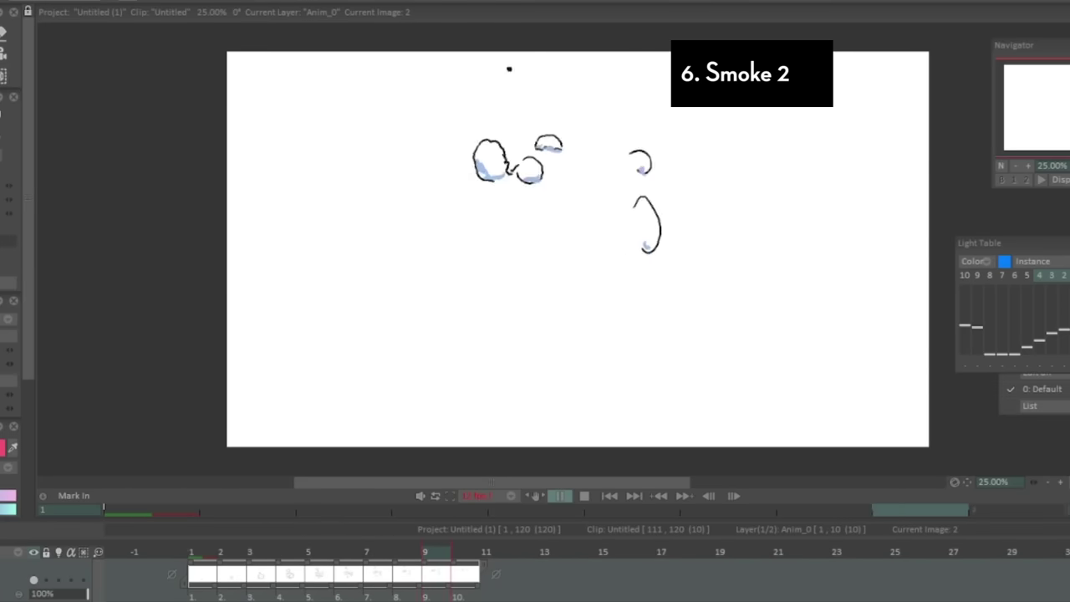
{"action": "key", "text": "Return"}
{"action": "left_click", "coordinate": [19, 579]}
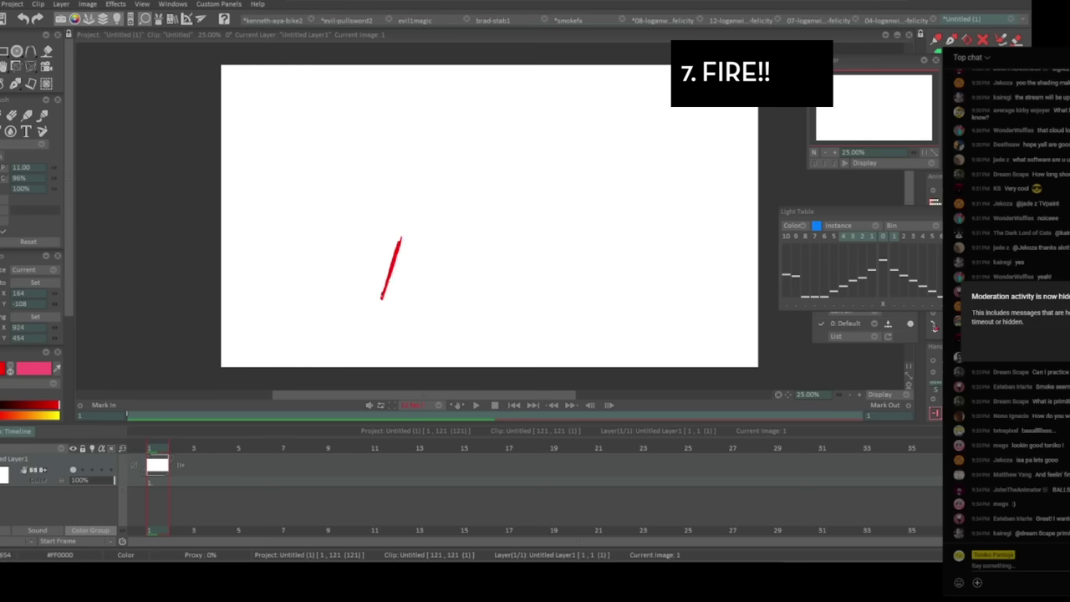
{"action": "left_click_drag", "start_coordinate": [419, 313], "coordinate": [432, 273]}
{"action": "key", "text": "Insert"}
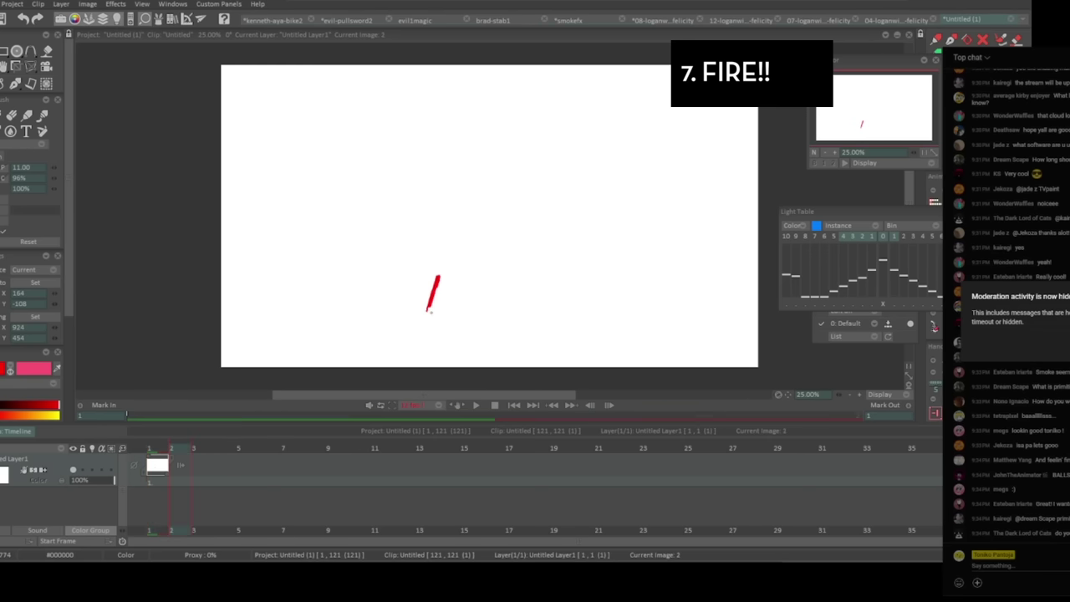
{"action": "key", "text": "Left"}
{"action": "key", "text": "Right"}
{"action": "left_click_drag", "start_coordinate": [425, 310], "coordinate": [437, 273]}
{"action": "key", "text": "Insert"}
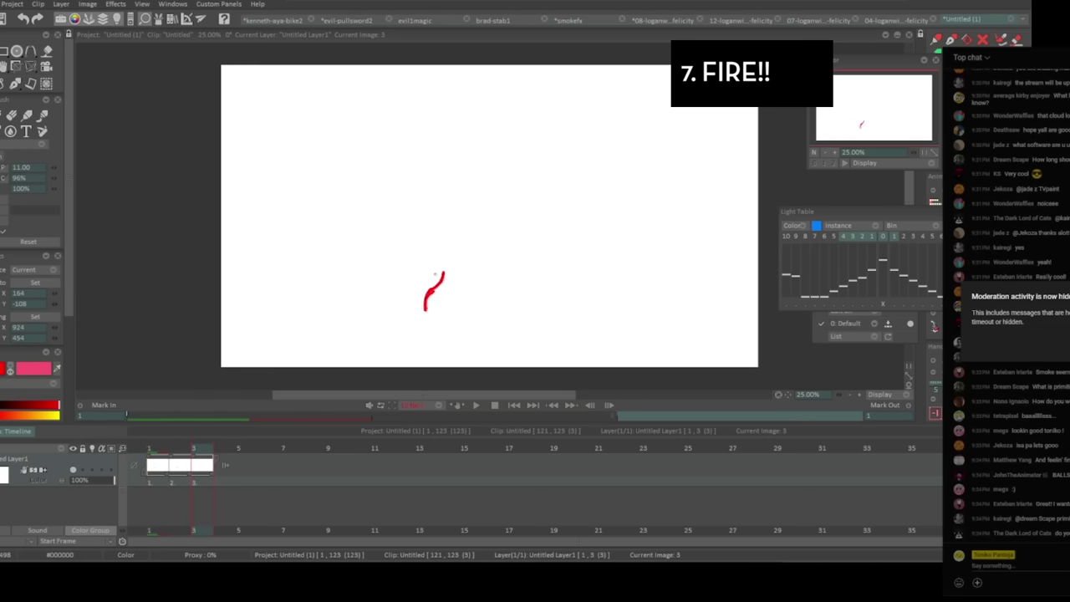
{"action": "key", "text": "ctrl+z"}
Draw curved red flame strokes on the first two frames, flip between them and move on to an empty third frame.
{"action": "key", "text": "Left"}
{"action": "key", "text": "Left"}
{"action": "mouse_move", "coordinate": [477, 288]}
{"action": "left_mouse_down"}
{"action": "mouse_move", "coordinate": [442, 332]}
{"action": "mouse_move", "coordinate": [514, 221]}
{"action": "mouse_move", "coordinate": [479, 306]}
{"action": "mouse_move", "coordinate": [489, 272]}
{"action": "mouse_move", "coordinate": [471, 219]}
{"action": "left_mouse_up"}
{"action": "key", "text": "Right"}
{"action": "key", "text": "Right"}
{"action": "key", "text": "Left"}
{"action": "key", "text": "Left"}
{"action": "key", "text": "Right"}
{"action": "key", "text": "Left"}
{"action": "key", "text": "Right"}
{"action": "key", "text": "Right"}
{"action": "key", "text": "Insert"}
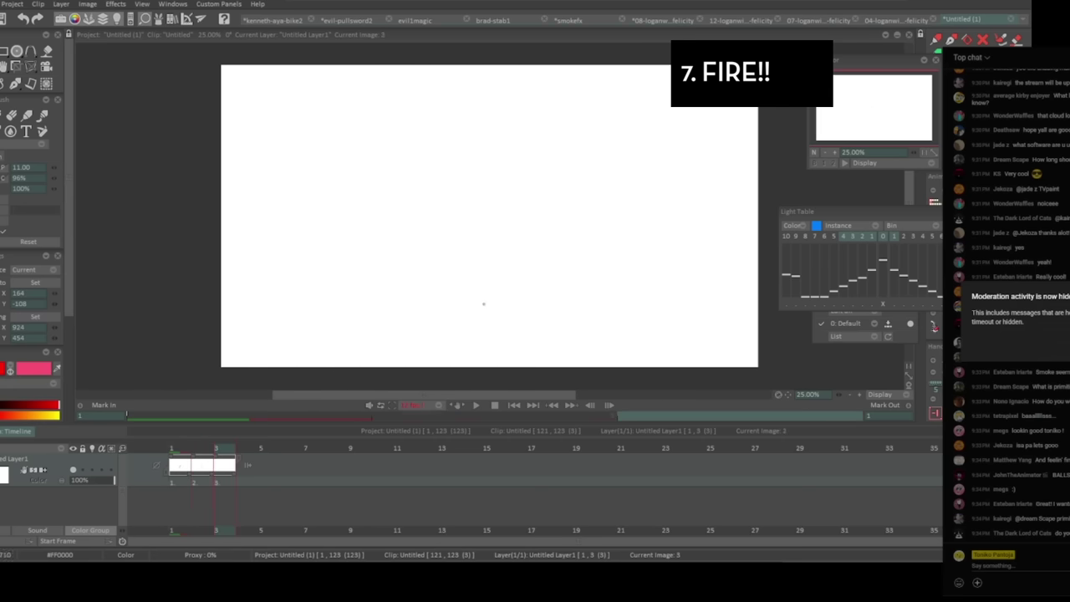
Draw a red flame stroke curving toward the upper left on frame 3, add a fourth frame and compare with frame 2.
{"action": "left_click_drag", "start_coordinate": [483, 304], "coordinate": [451, 224]}
{"action": "key", "text": "Left"}
{"action": "key", "text": "Right"}
{"action": "key", "text": "Insert"}
{"action": "key", "text": "Left"}
{"action": "key", "text": "Left"}
{"action": "key", "text": "Right"}
{"action": "key", "text": "space"}
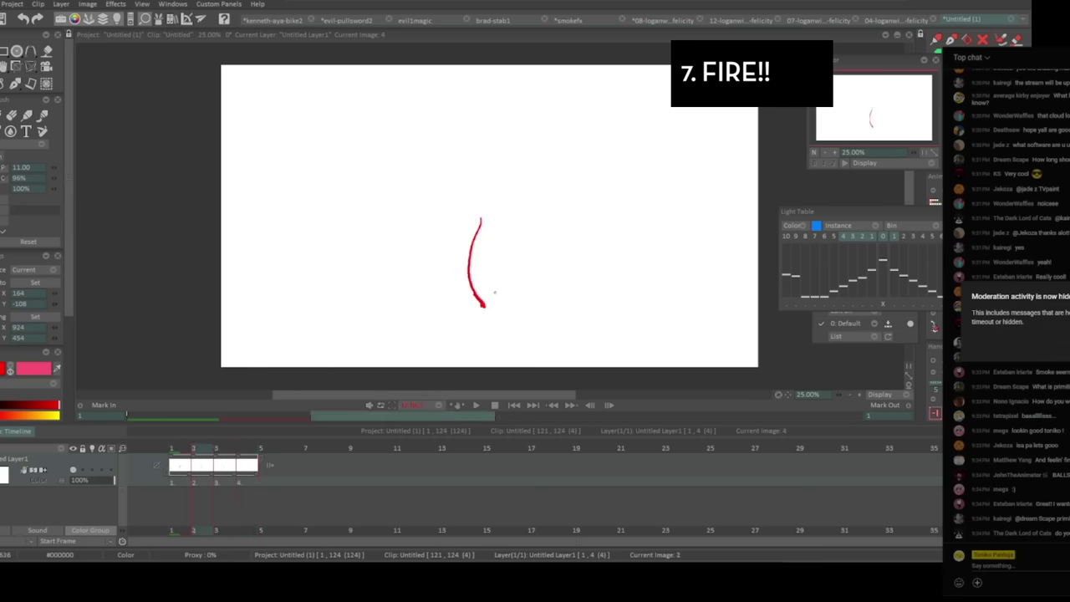
Draw the next red flame stroke, running from the upper left down to the same base point, and add another frame.
{"action": "key", "text": "space"}
{"action": "key", "text": "Return"}
{"action": "left_click_drag", "start_coordinate": [459, 225], "coordinate": [482, 307]}
{"action": "key", "text": "Return"}
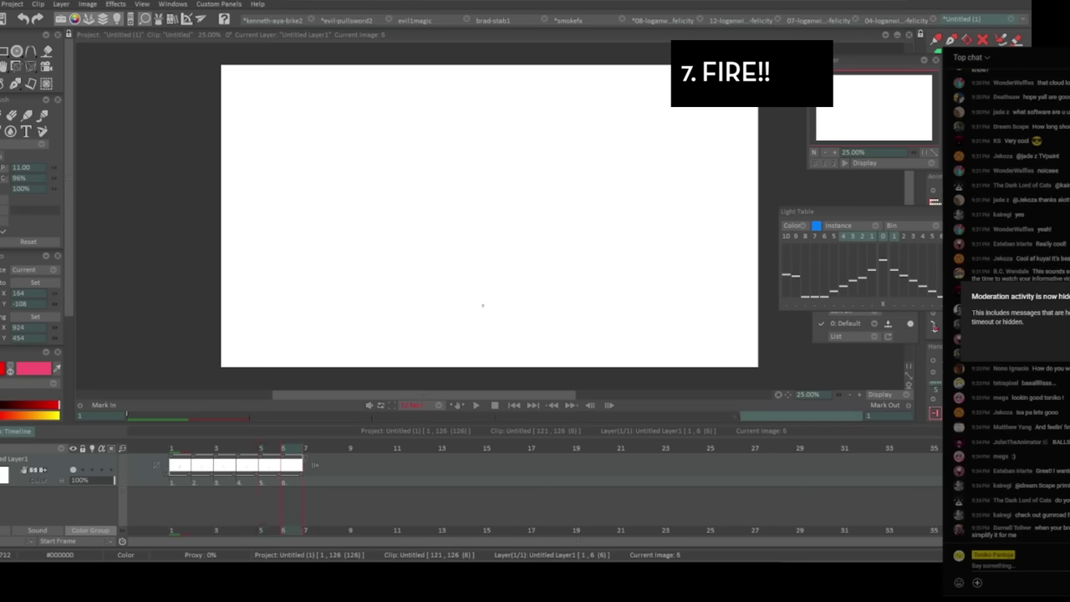
Extend the red flame-stroke cycle to eight frames, play it back, and add a small detached red stroke above the flame on frame 2.
{"action": "key", "text": "Return"}
{"action": "key", "text": "space"}
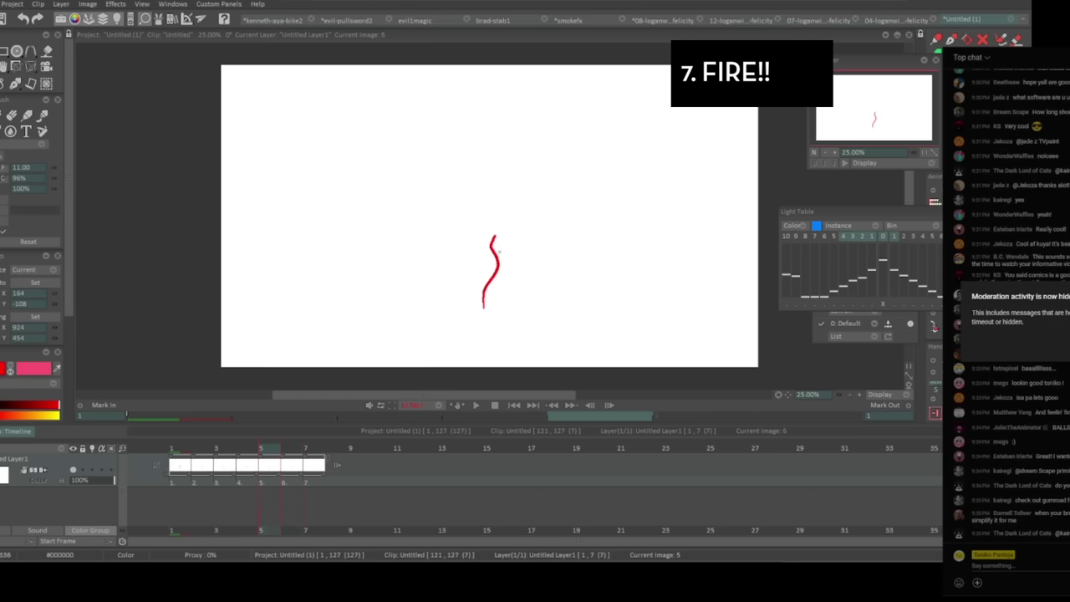
{"action": "key", "text": "space"}
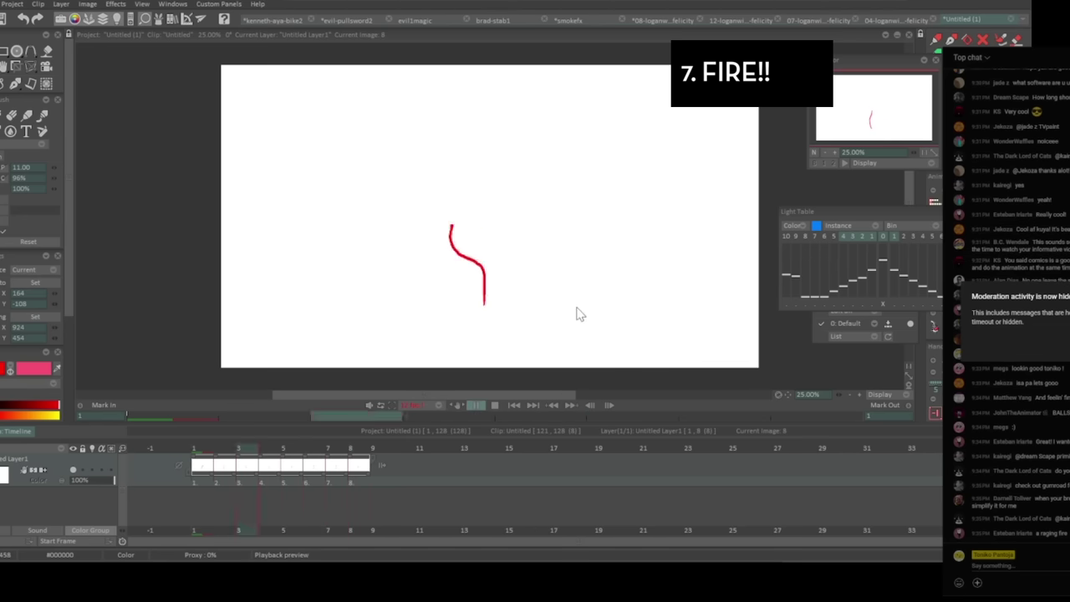
{"action": "key", "text": "Return"}
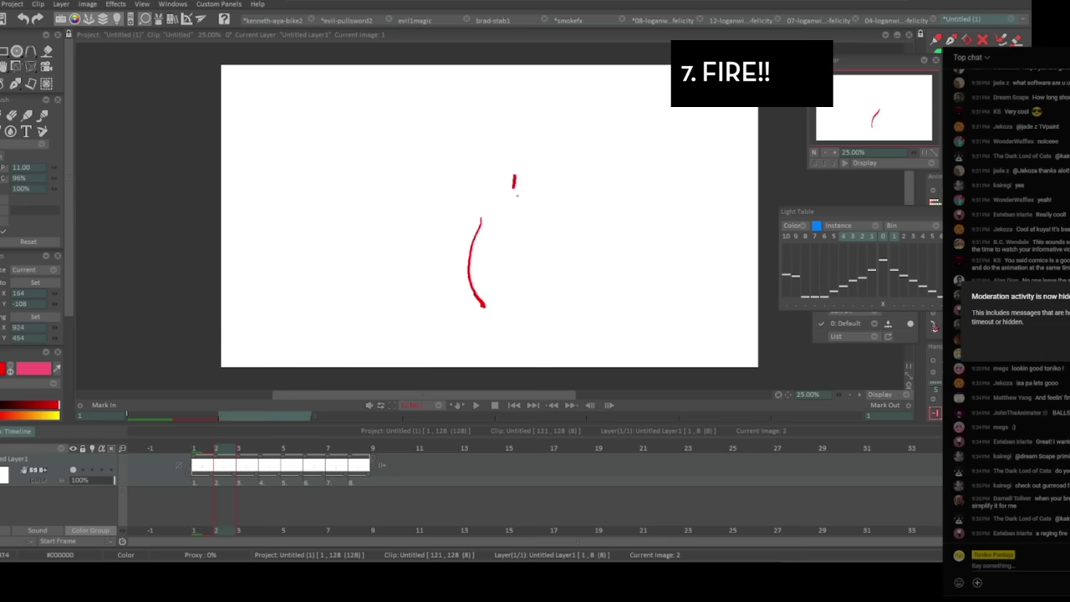
{"action": "key", "text": "Left"}
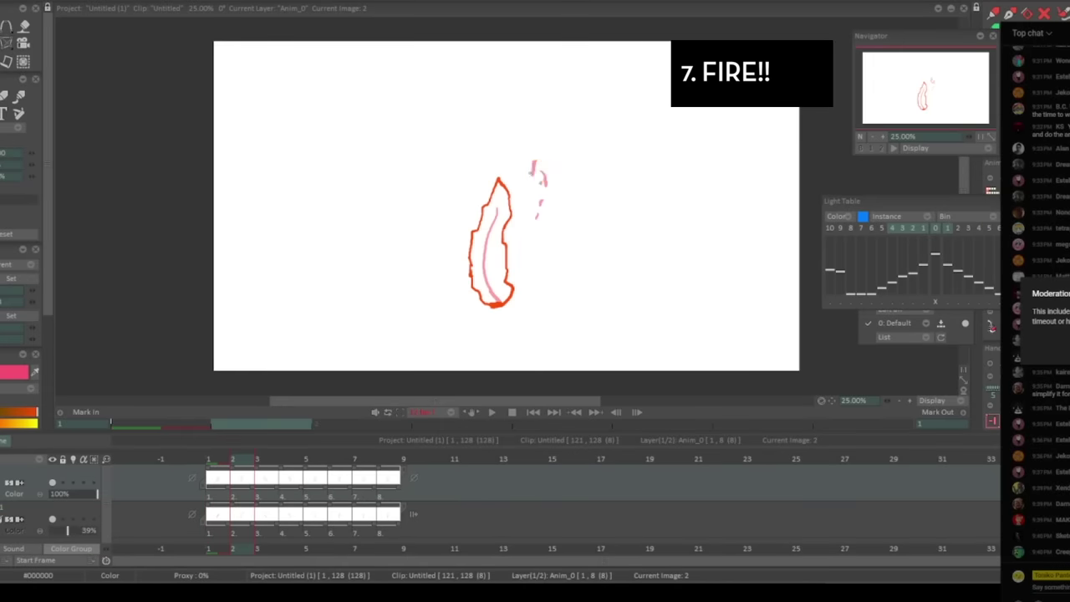
Compare the orange flame outlines on frames 1 and 2, draw small detached embers above the flame, and play the fire animation.
{"action": "key", "text": "Left"}
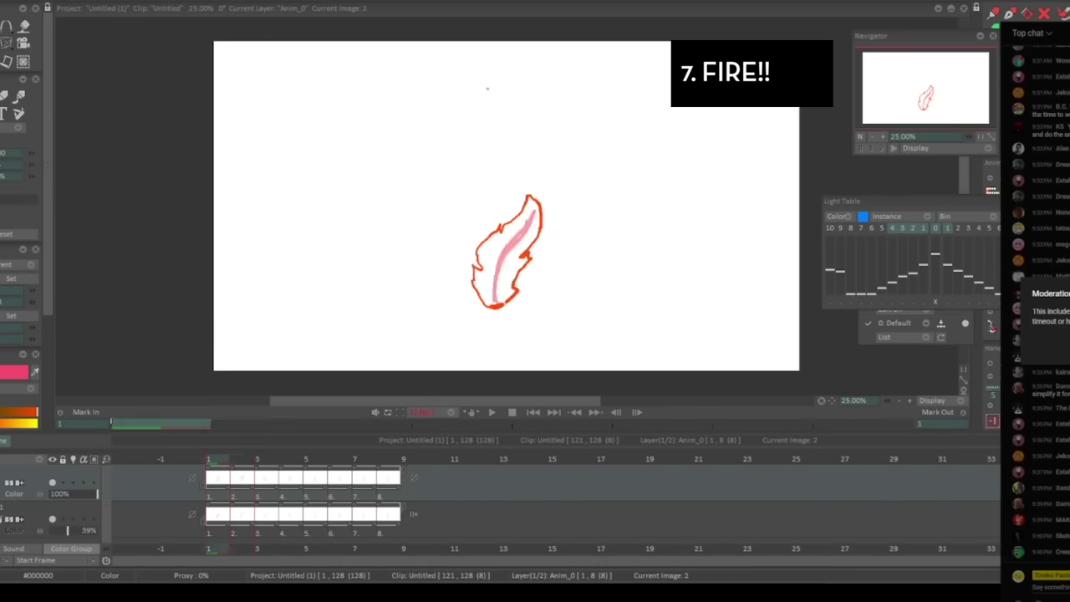
{"action": "key", "text": "Right"}
{"action": "key", "text": "Left"}
{"action": "key", "text": "Right"}
{"action": "key", "text": "Left"}
{"action": "left_click_drag", "start_coordinate": [487, 202], "coordinate": [463, 194]}
{"action": "left_click_drag", "start_coordinate": [541, 119], "coordinate": [553, 114]}
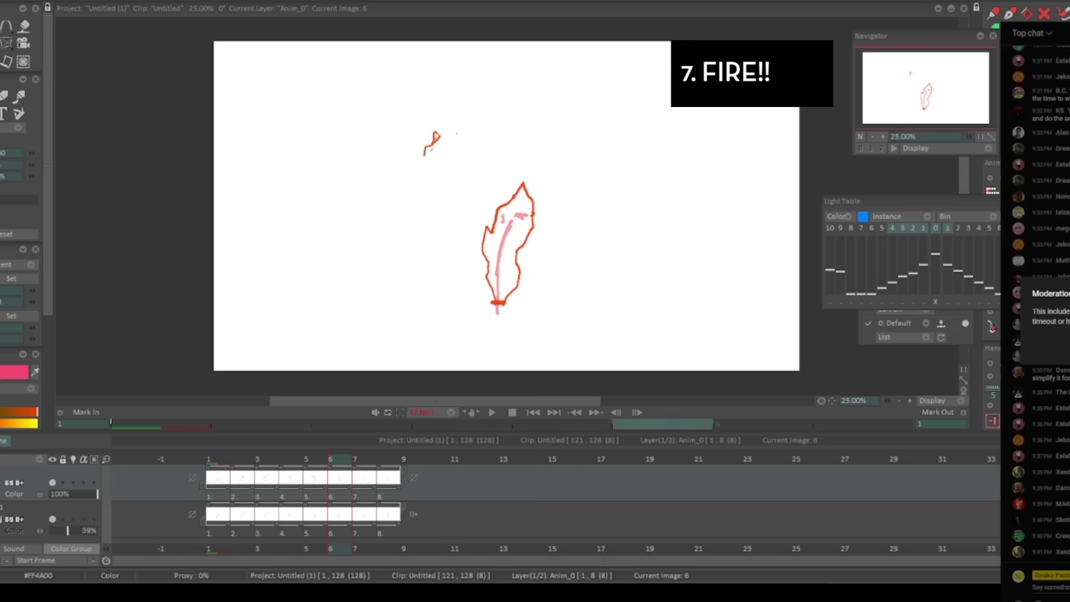
{"action": "left_click_drag", "start_coordinate": [456, 132], "coordinate": [453, 132]}
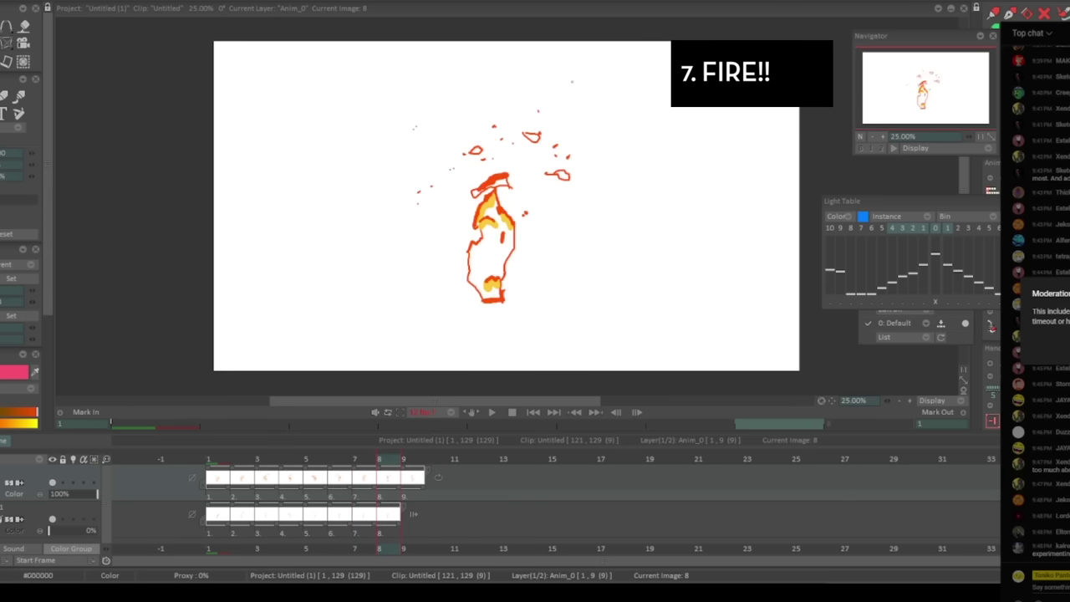
{"action": "left_click", "coordinate": [491, 413]}
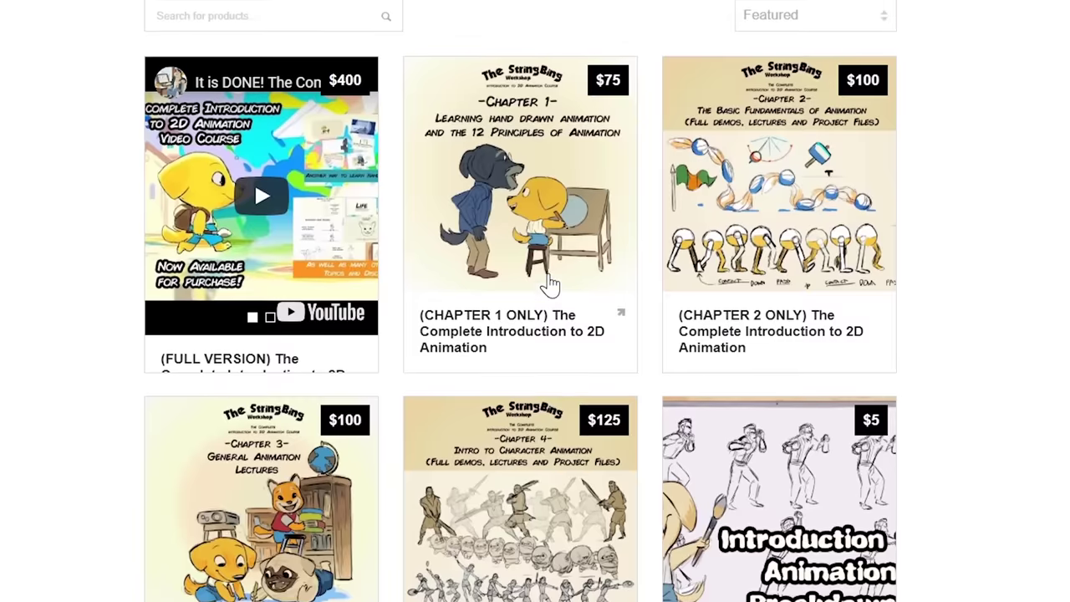
Switch to the online course store and view the description of Chapter 3 of The Complete Introduction to 2D Animation.
{"action": "scroll", "coordinate": [542, 288], "scroll_direction": "down", "scroll_amount": 1}
{"action": "scroll", "coordinate": [541, 288], "scroll_direction": "down", "scroll_amount": 4}
{"action": "left_click", "coordinate": [255, 163]}
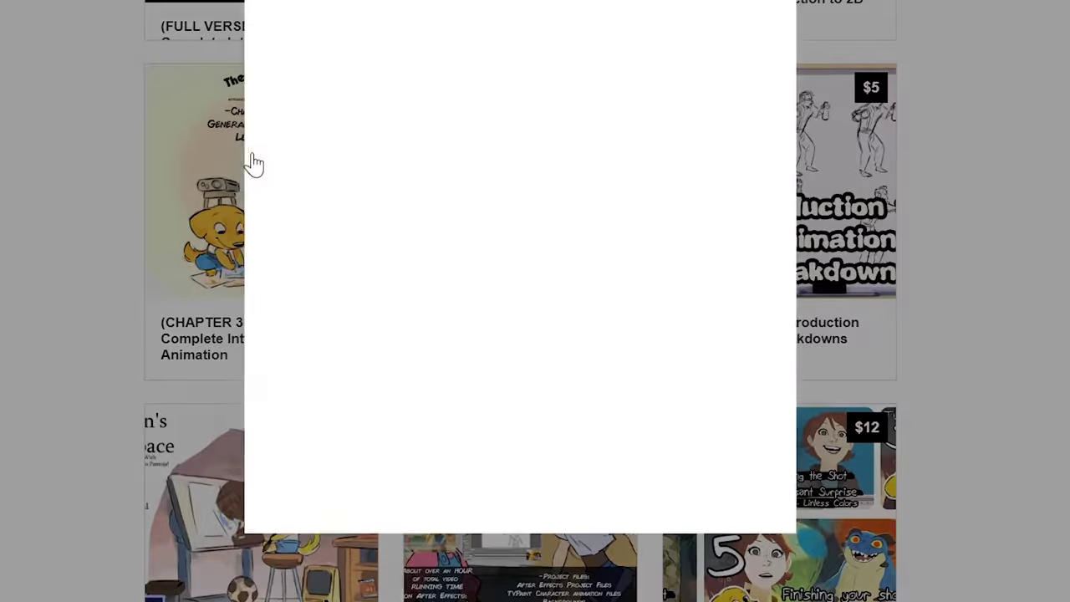
{"action": "scroll", "coordinate": [623, 389], "scroll_direction": "down", "scroll_amount": 2}
{"action": "scroll", "coordinate": [623, 389], "scroll_direction": "down", "scroll_amount": 3}
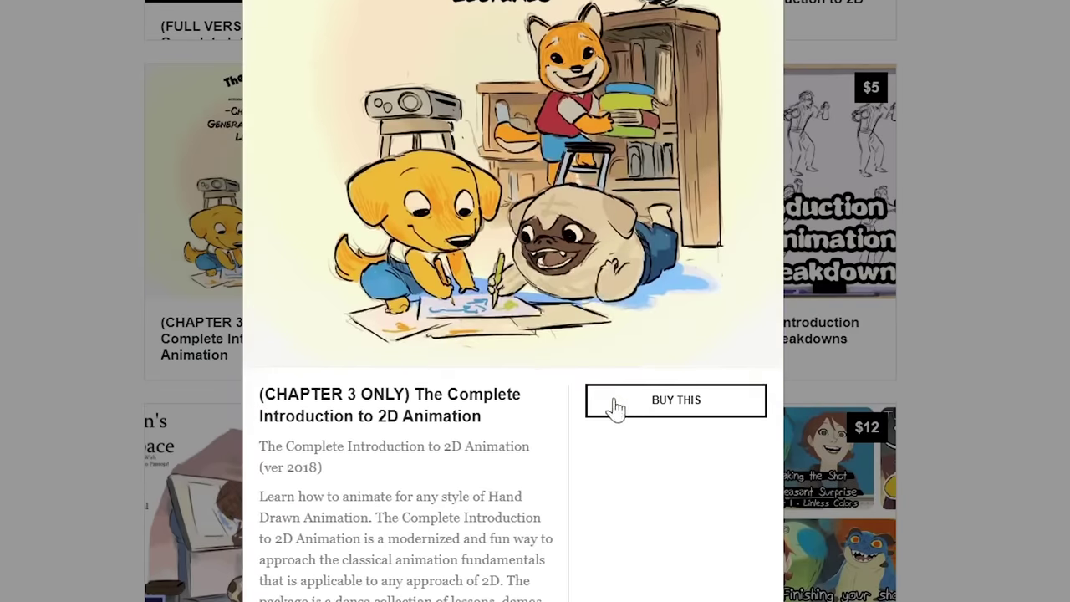